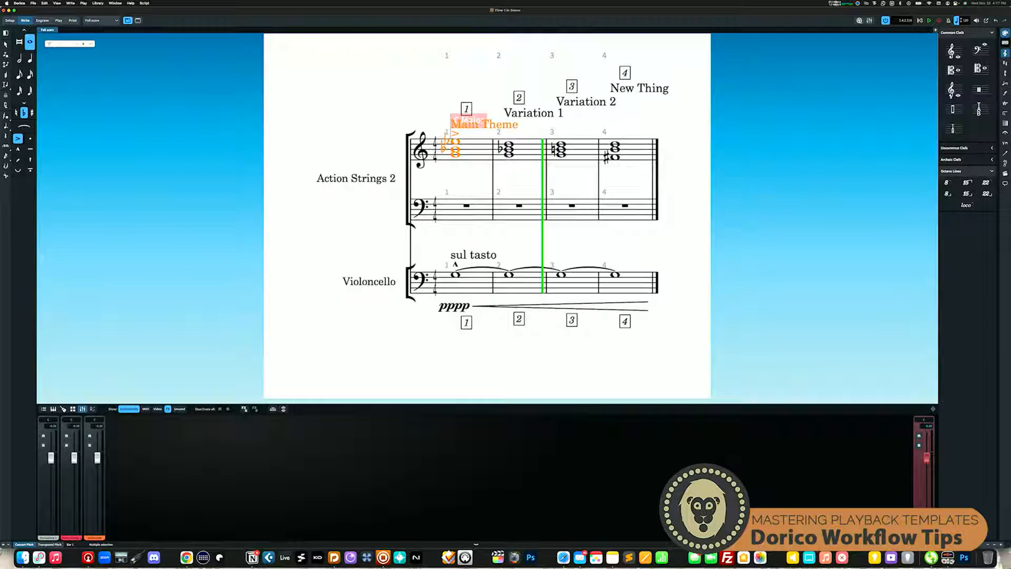
- Delete the Violoncello and Action Strings 2 players together with their part layouts in Setup mode
{"action": "left_click", "coordinate": [12, 20]}
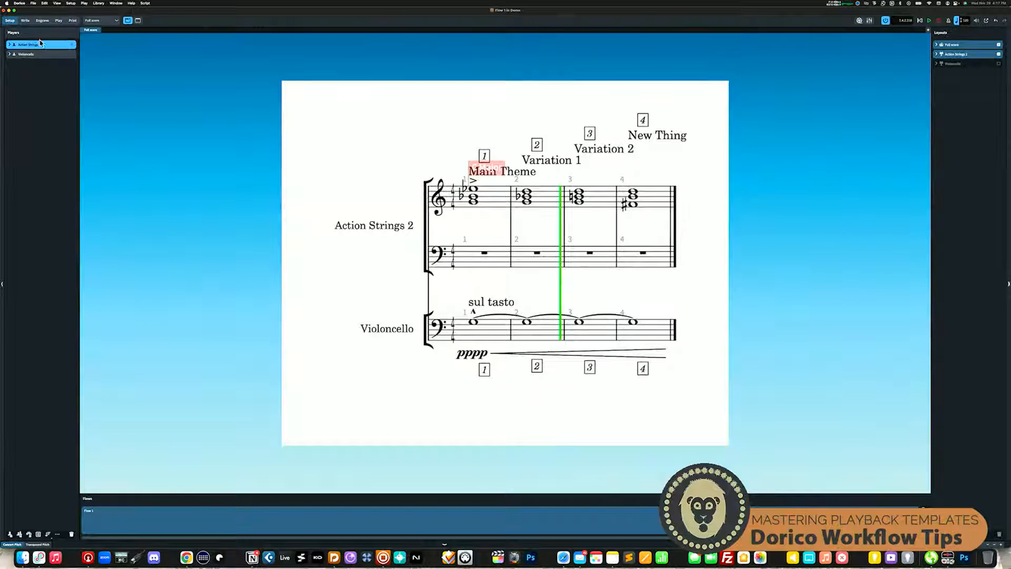
{"action": "left_click", "coordinate": [41, 53]}
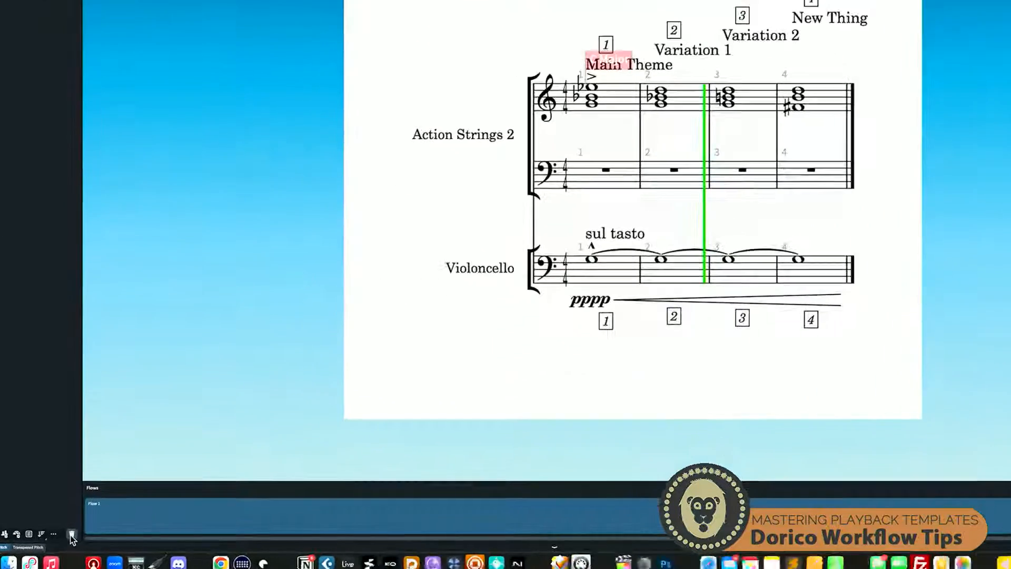
{"action": "left_click", "coordinate": [72, 537]}
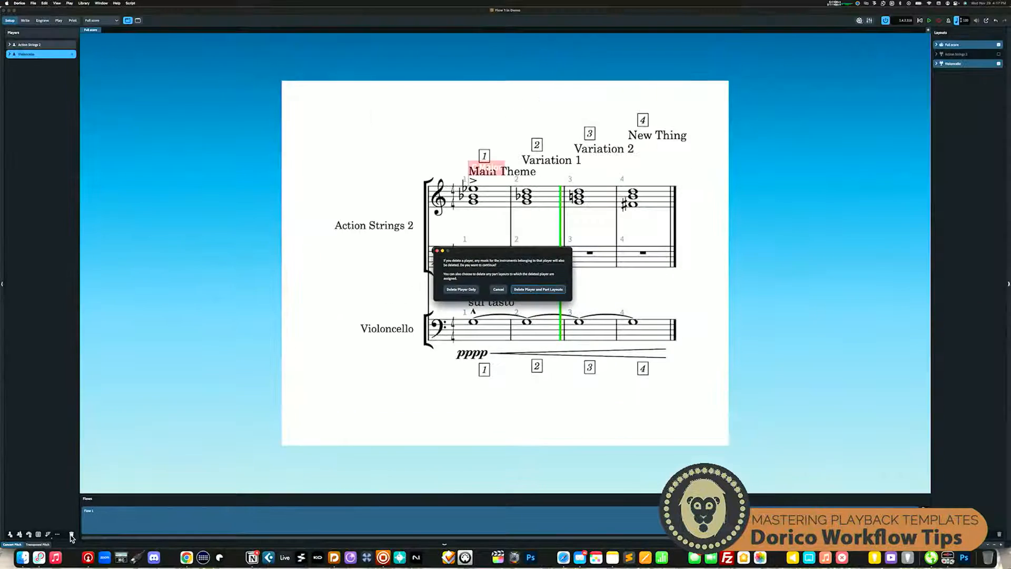
{"action": "left_click", "coordinate": [535, 289]}
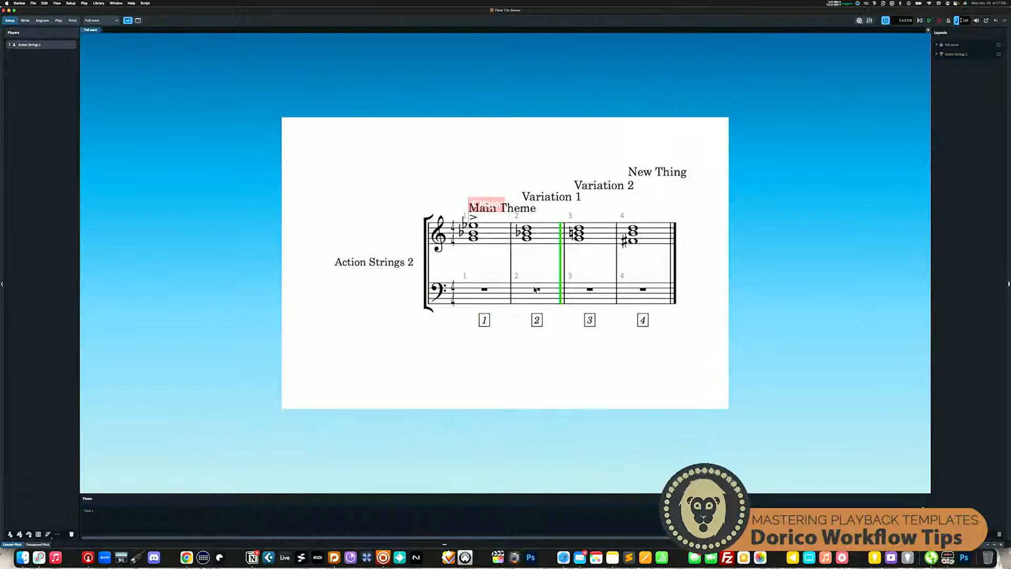
{"action": "left_click", "coordinate": [30, 46]}
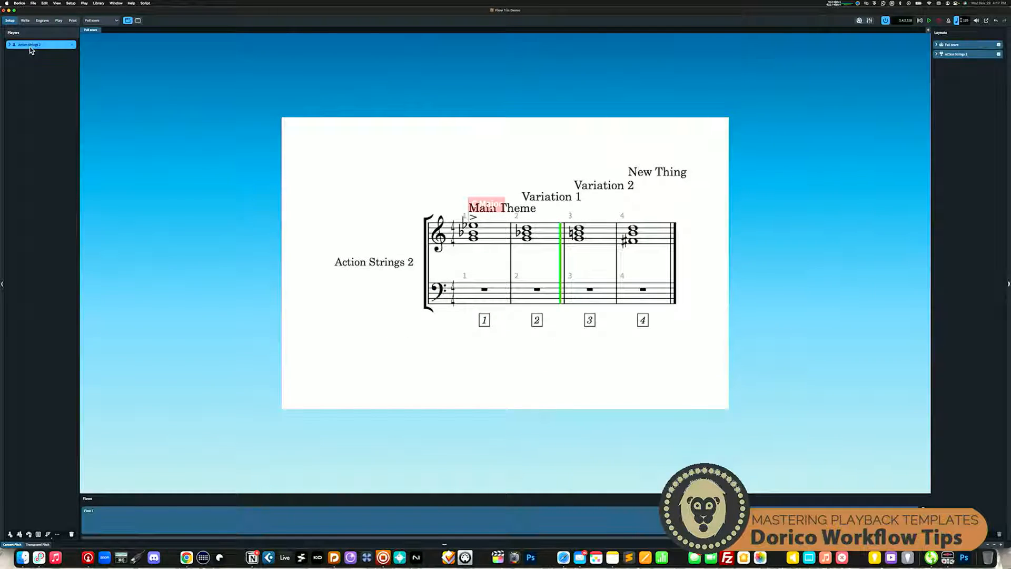
{"action": "left_click", "coordinate": [72, 535]}
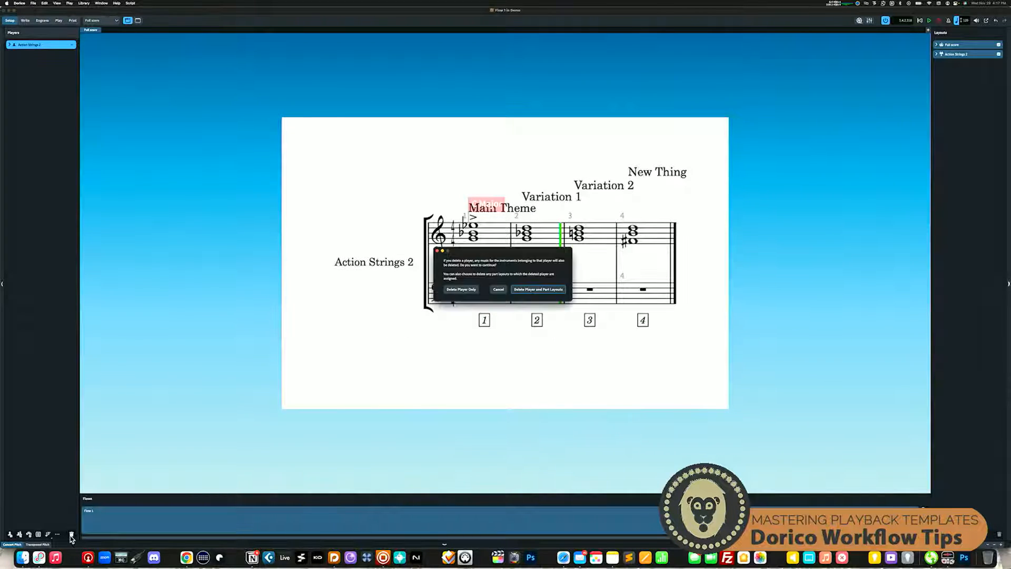
{"action": "left_click", "coordinate": [545, 290]}
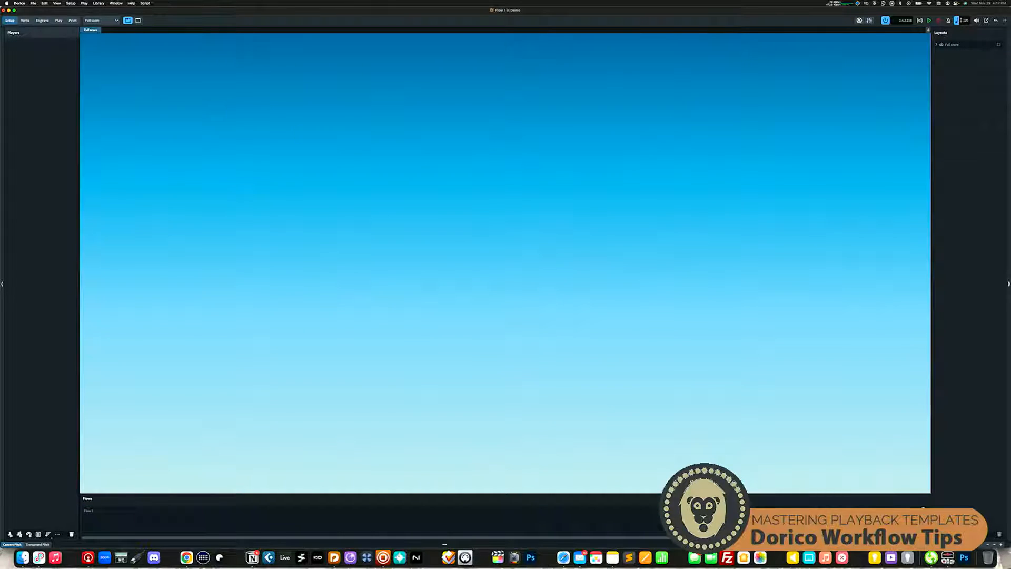
- Review the available default playback templates in the Play preferences, keep the current choice and close the preferences
{"action": "left_click", "coordinate": [33, 3]}
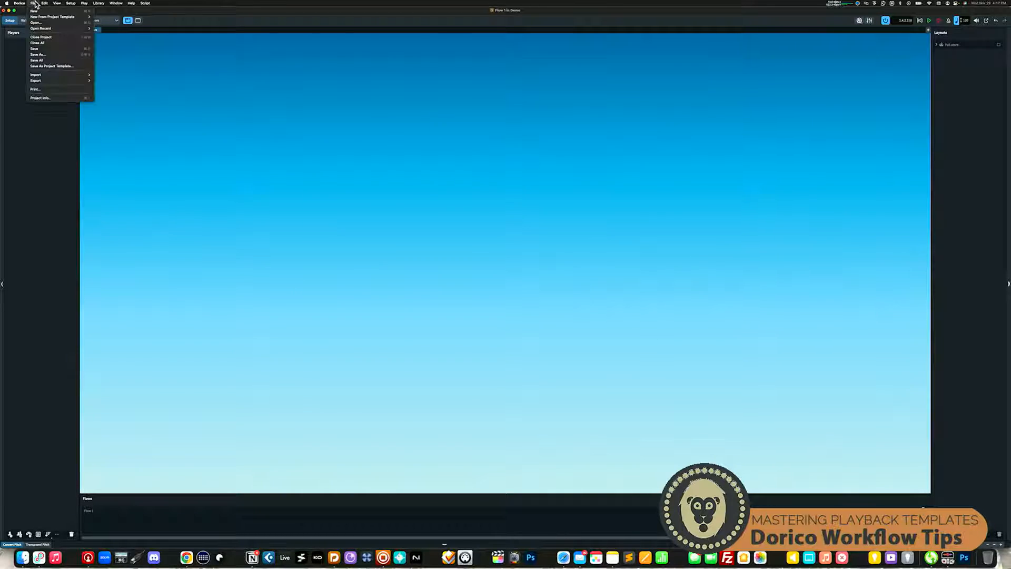
{"action": "mouse_move", "coordinate": [2, 4]}
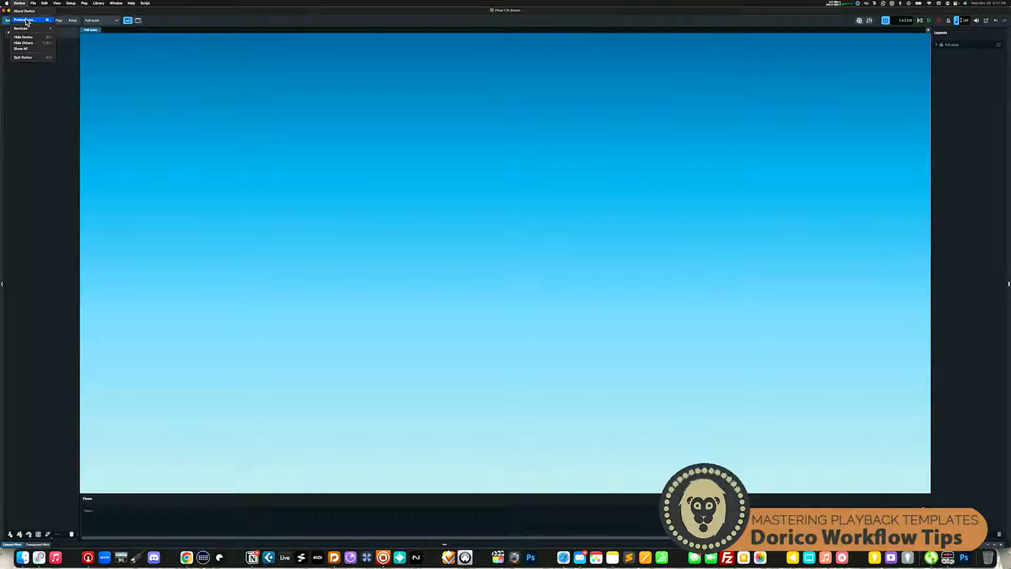
{"action": "left_click", "coordinate": [25, 21]}
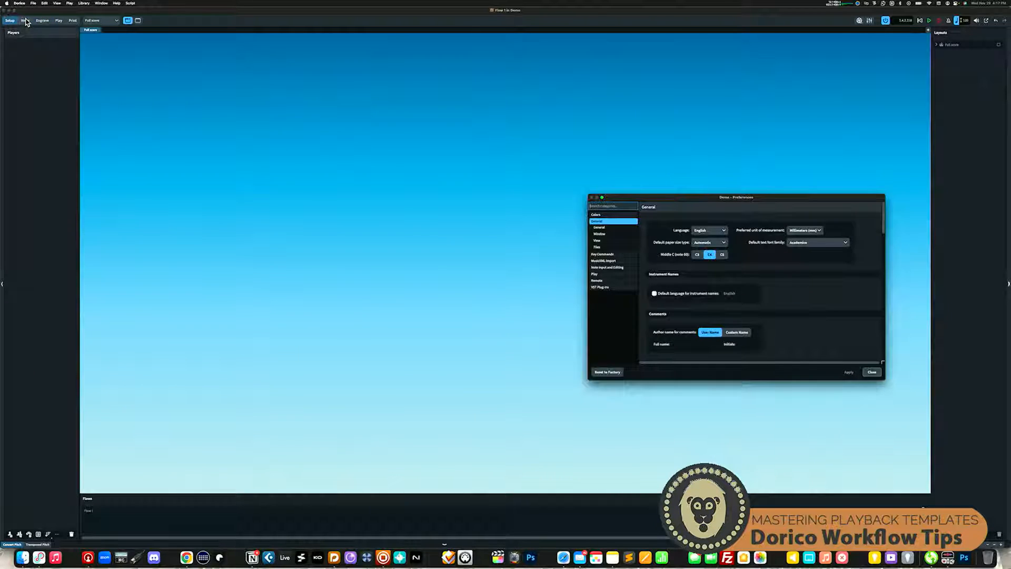
{"action": "left_click", "coordinate": [607, 274]}
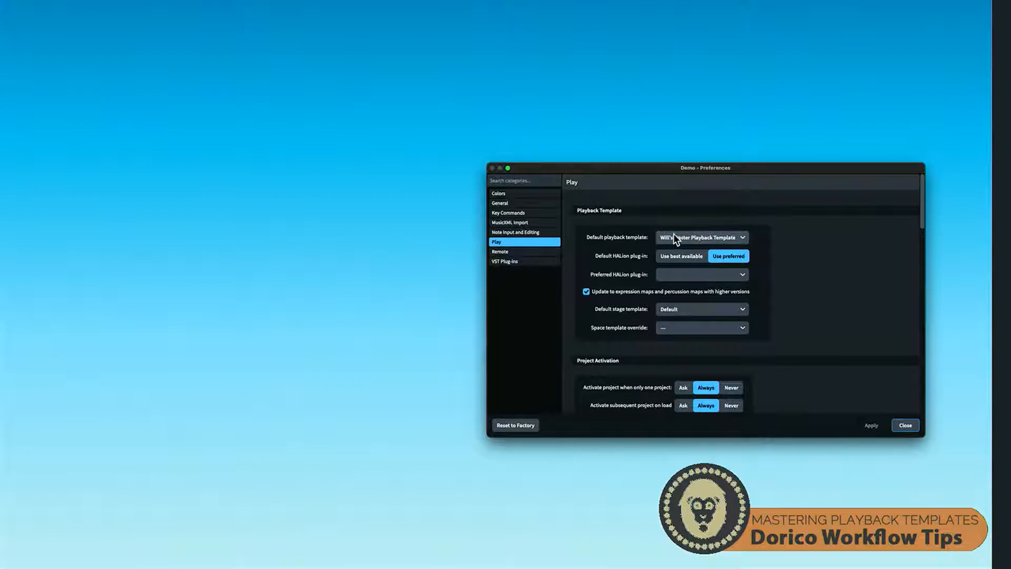
{"action": "left_click", "coordinate": [677, 236]}
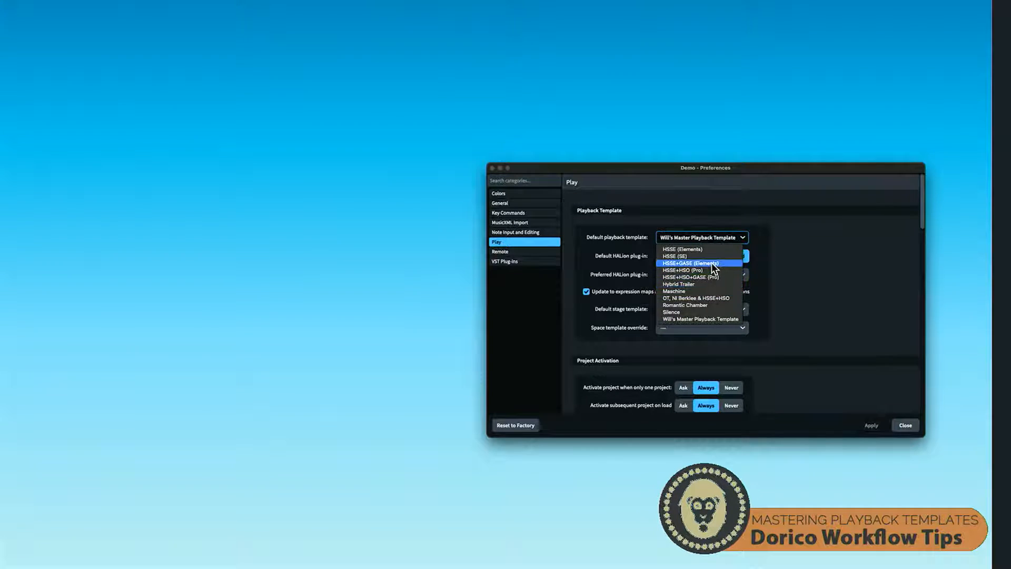
{"action": "left_click", "coordinate": [798, 250]}
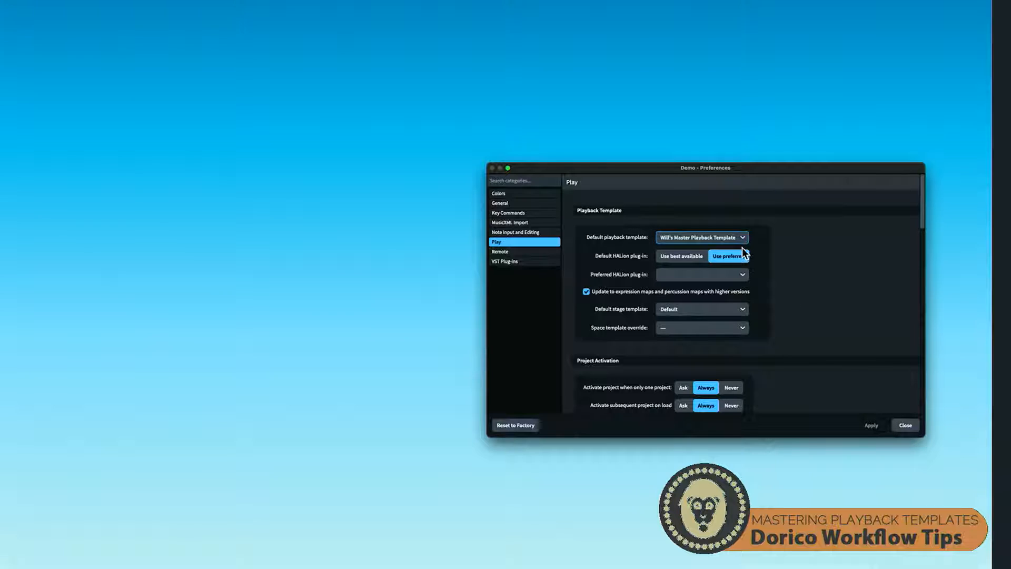
{"action": "left_click", "coordinate": [906, 425]}
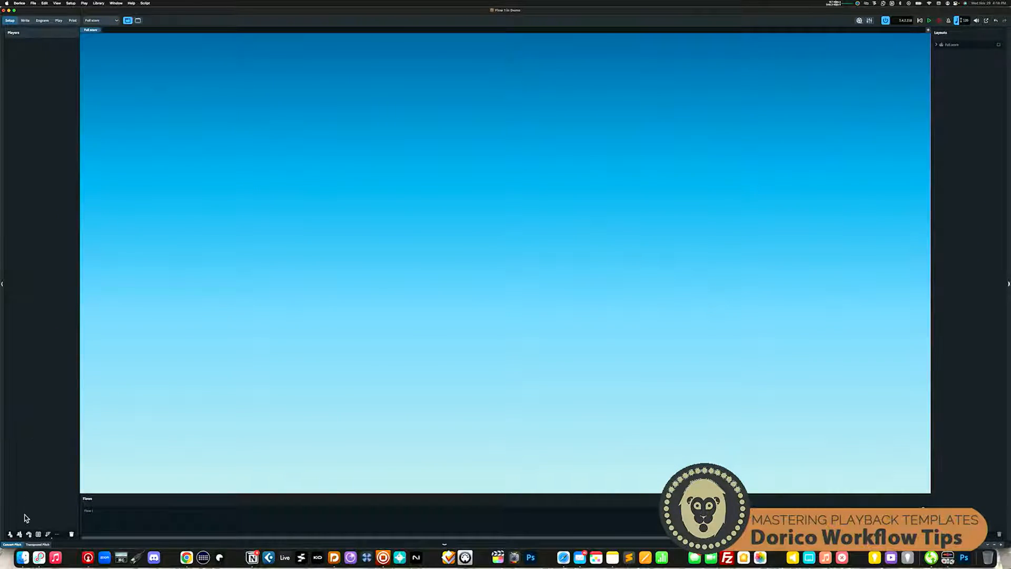
- Add a solo player holding a Flute to the empty project
{"action": "left_click", "coordinate": [10, 534]}
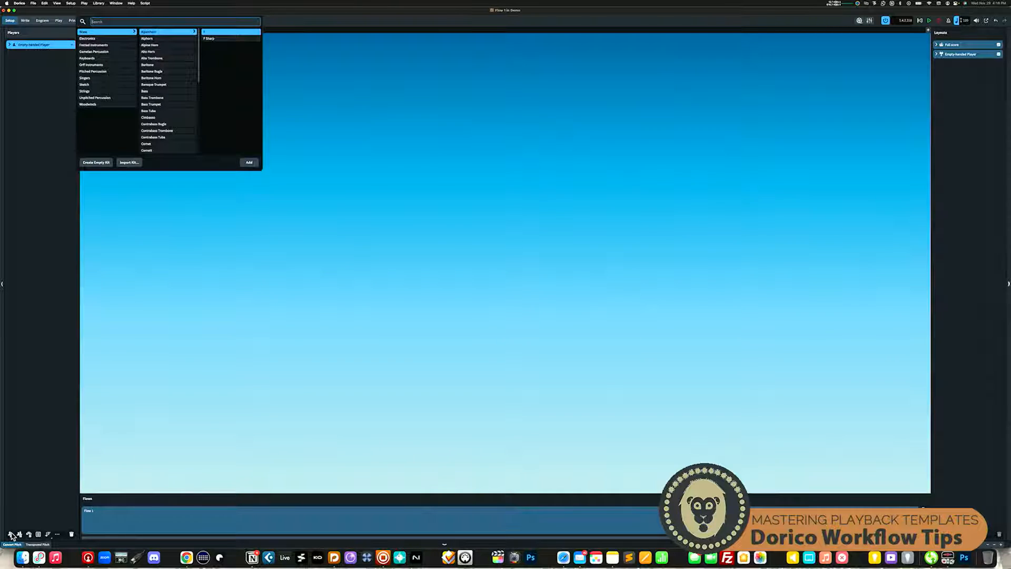
{"action": "type", "text": "h"}
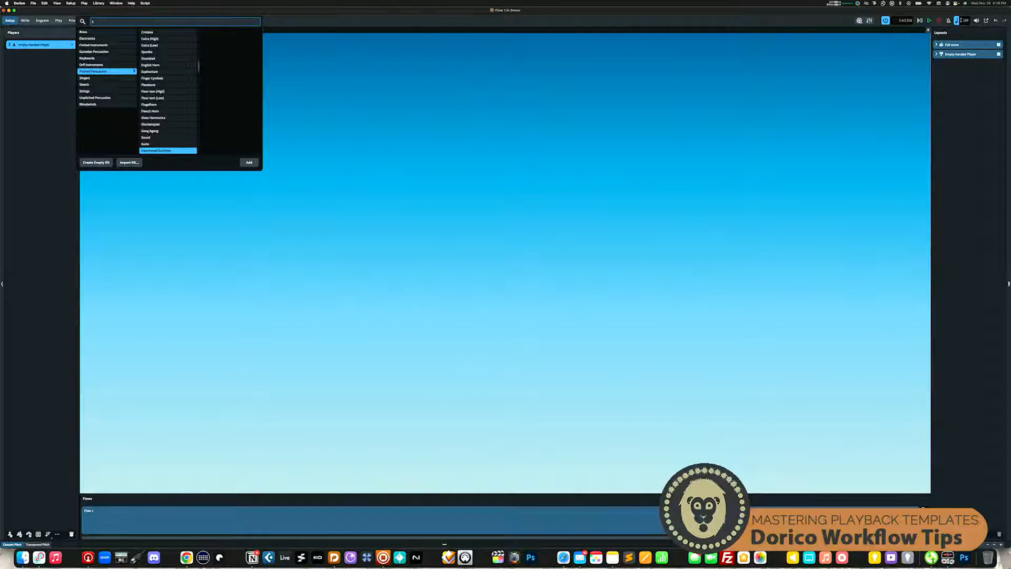
{"action": "key", "text": "BackSpace"}
{"action": "type", "text": "flut"}
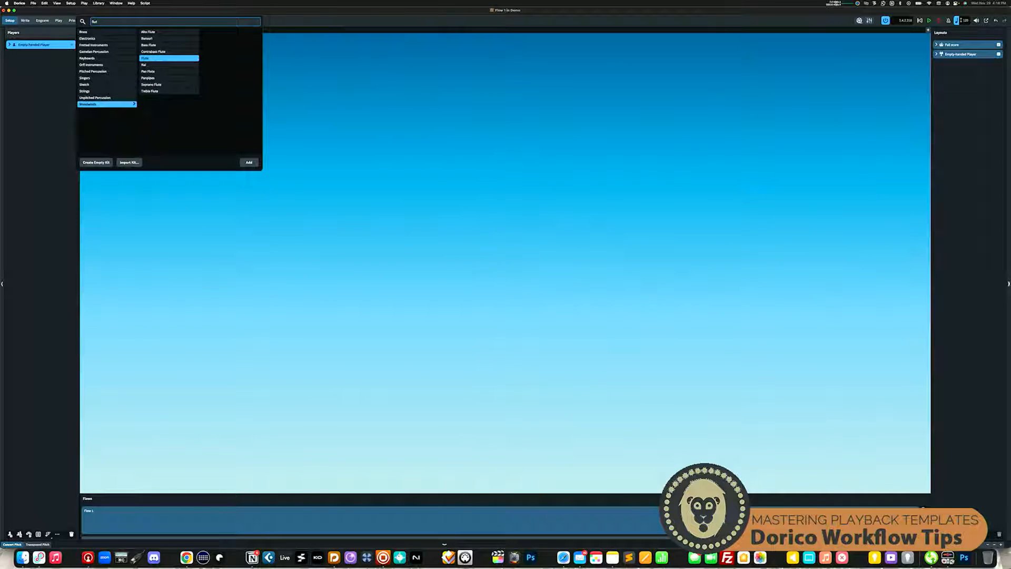
{"action": "key", "text": "Return"}
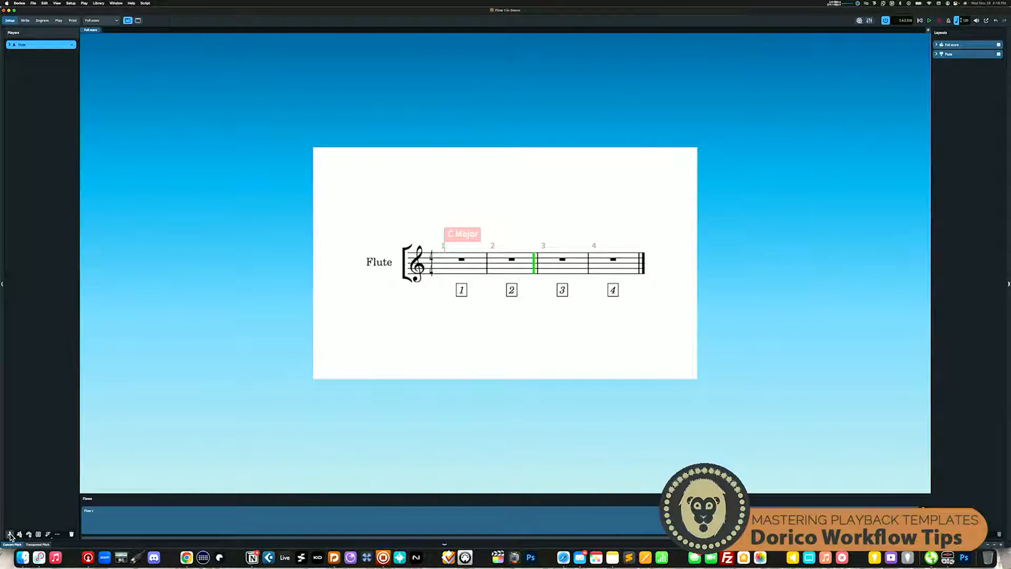
- Add two more solo players, one with an Oboe and one with a Viola
{"action": "left_click", "coordinate": [10, 535]}
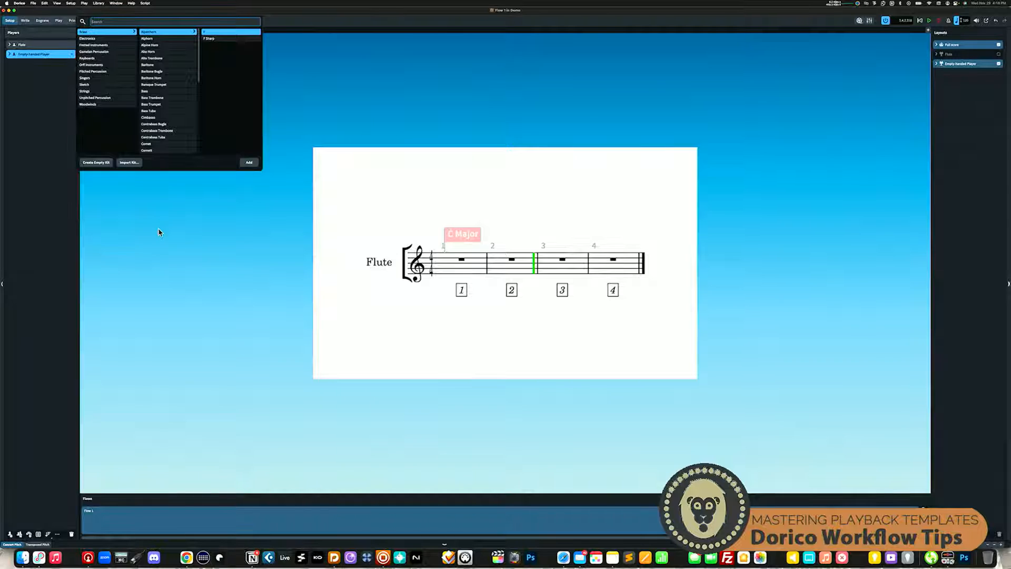
{"action": "type", "text": "oboe"}
{"action": "key", "text": "Return"}
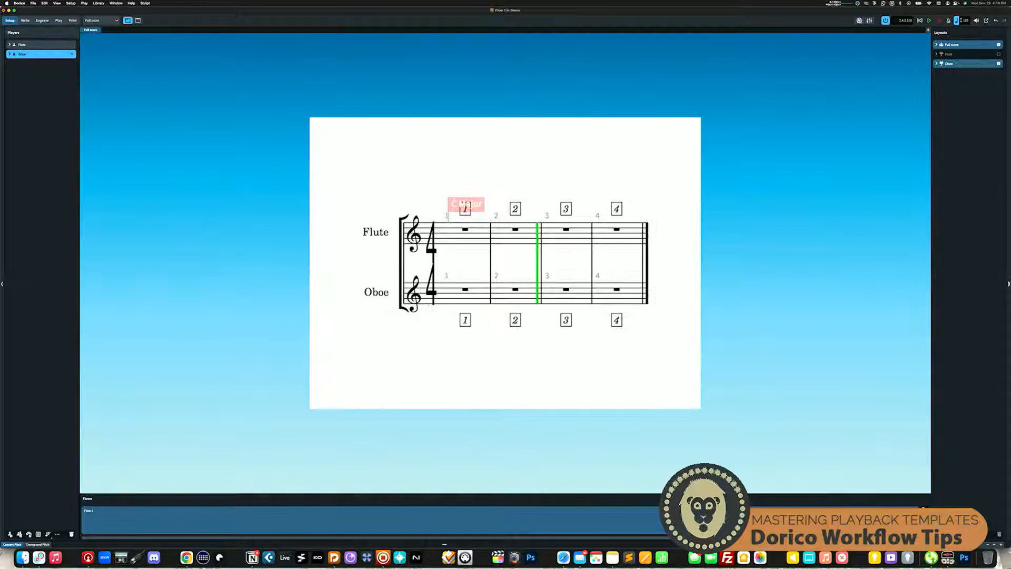
{"action": "left_click", "coordinate": [10, 535]}
{"action": "type", "text": "vi"}
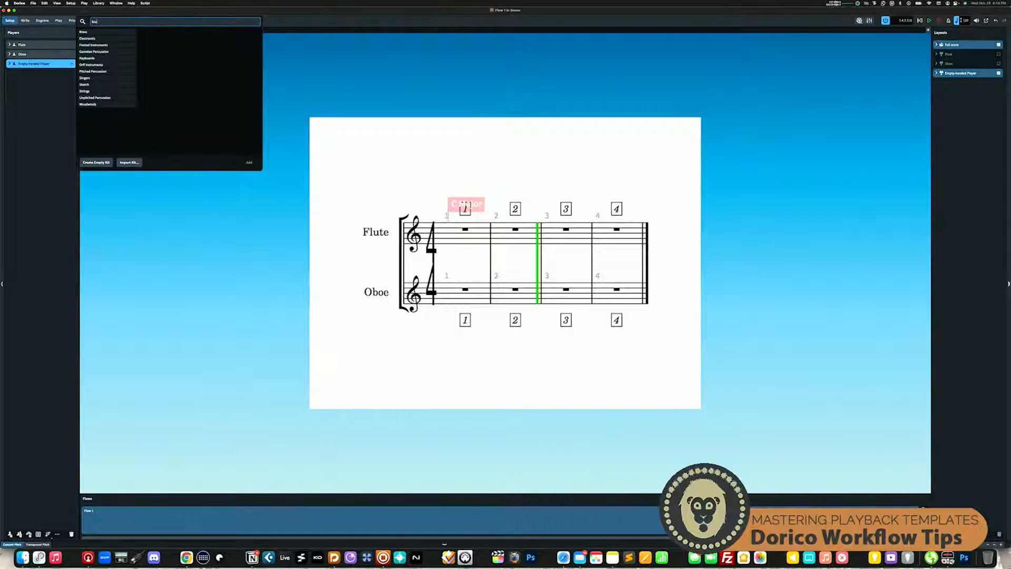
{"action": "type", "text": "ol"}
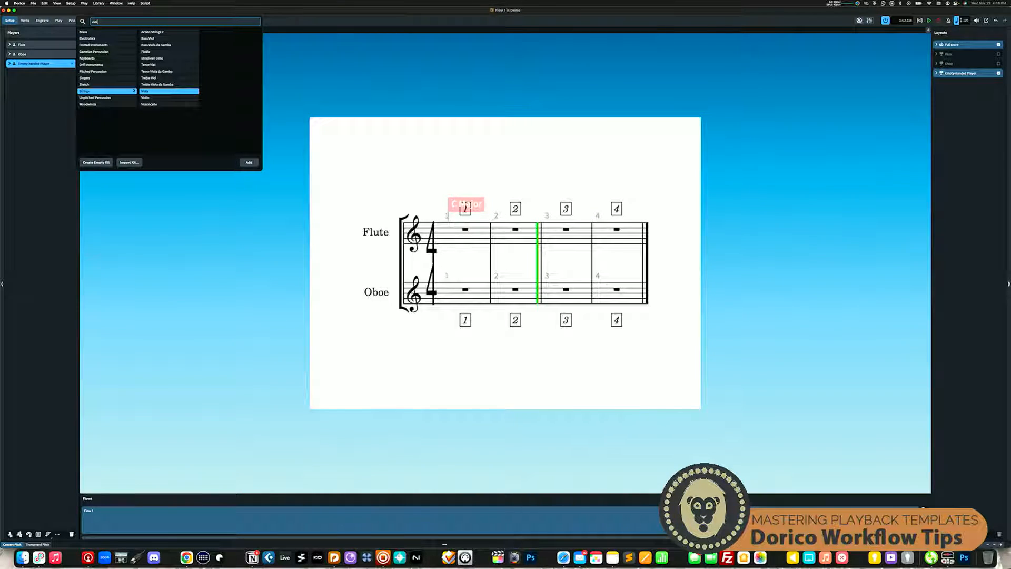
{"action": "key", "text": "Return"}
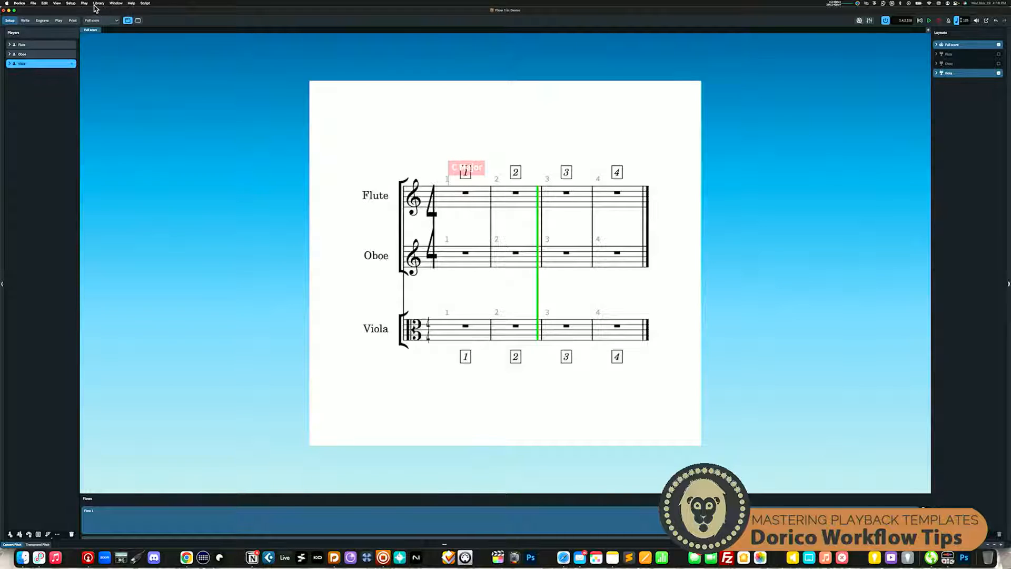
- Switch to Play mode and compare the loaded VST instruments with the Viola, Oboe and Flute tracks
{"action": "left_click", "coordinate": [86, 4]}
{"action": "left_click", "coordinate": [84, 4]}
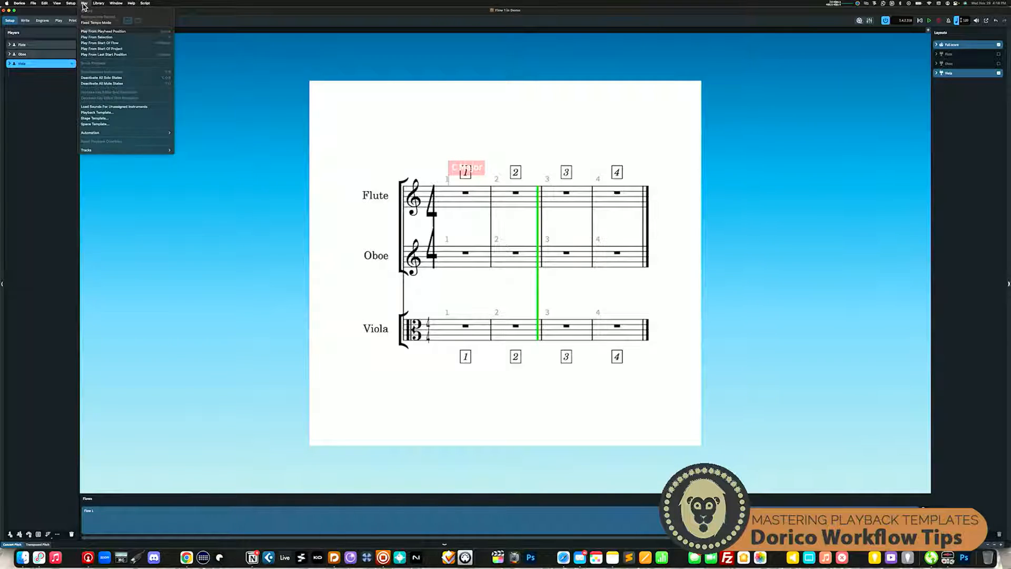
{"action": "left_click", "coordinate": [59, 20]}
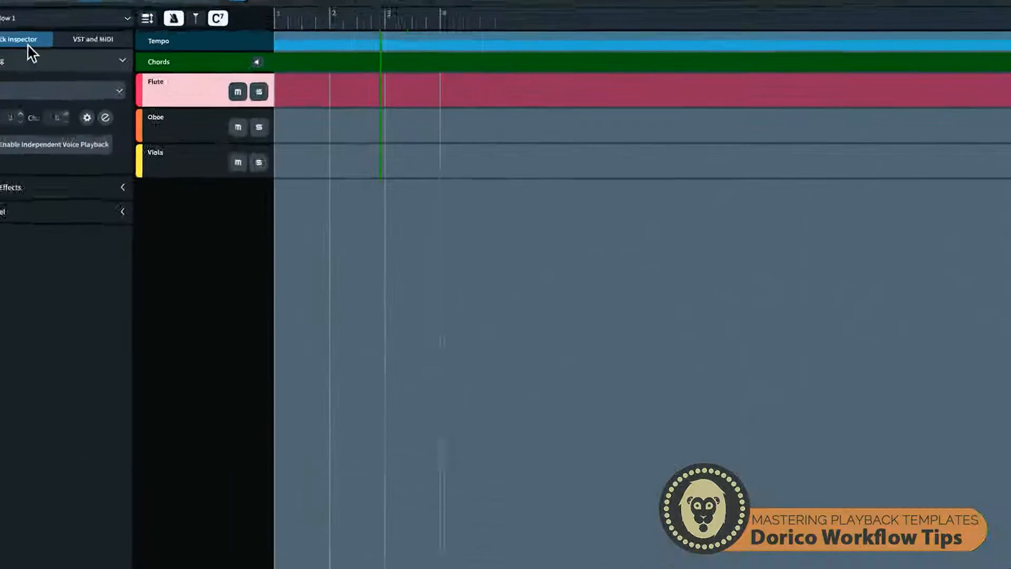
{"action": "left_click", "coordinate": [52, 43]}
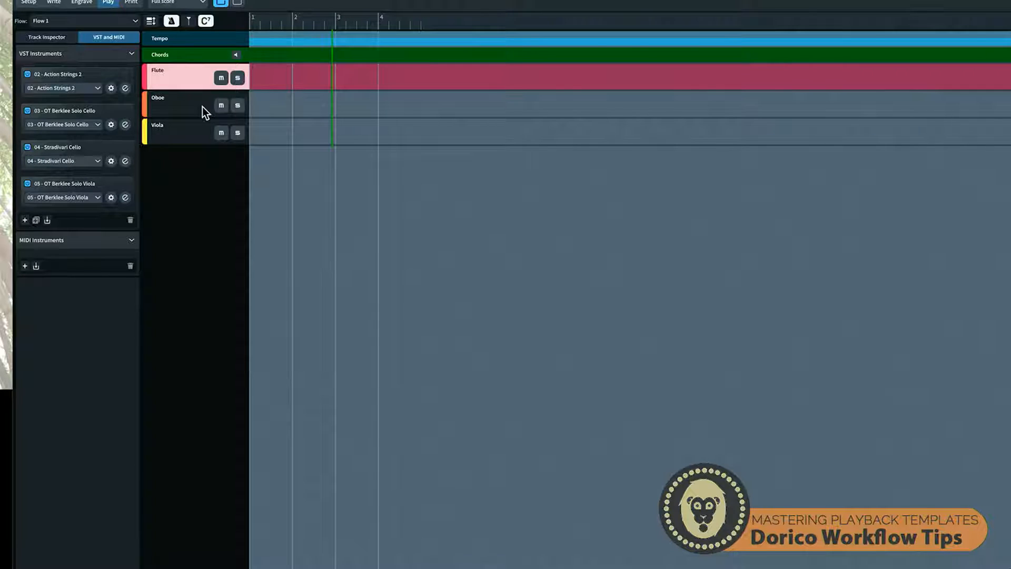
{"action": "left_click", "coordinate": [178, 132]}
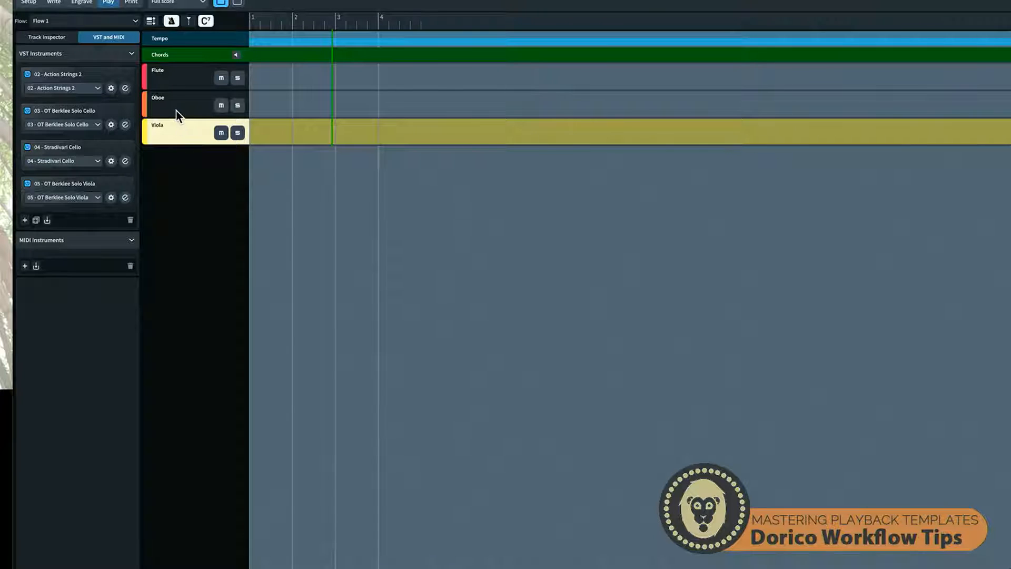
{"action": "left_click", "coordinate": [176, 110]}
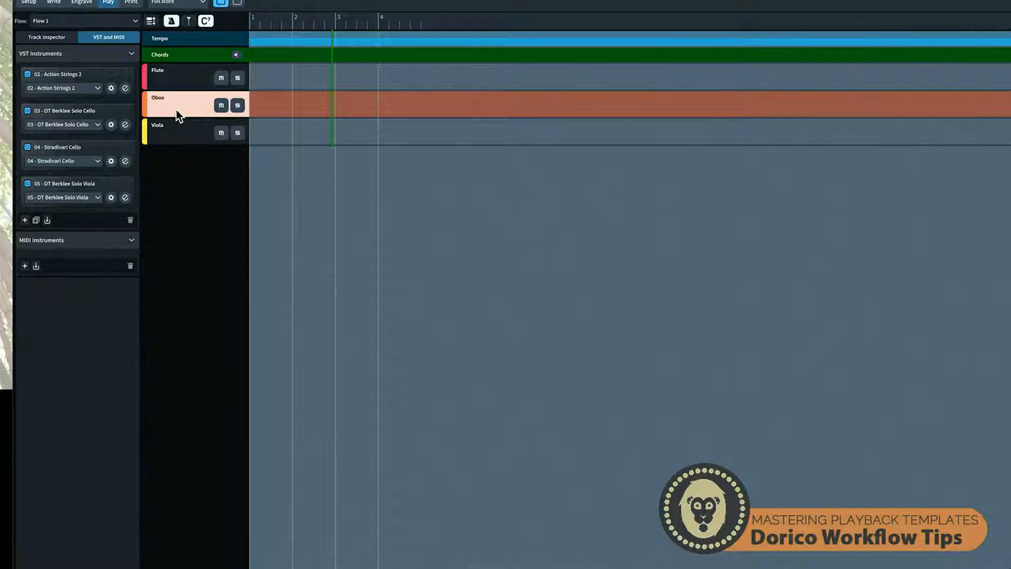
{"action": "left_click", "coordinate": [173, 74]}
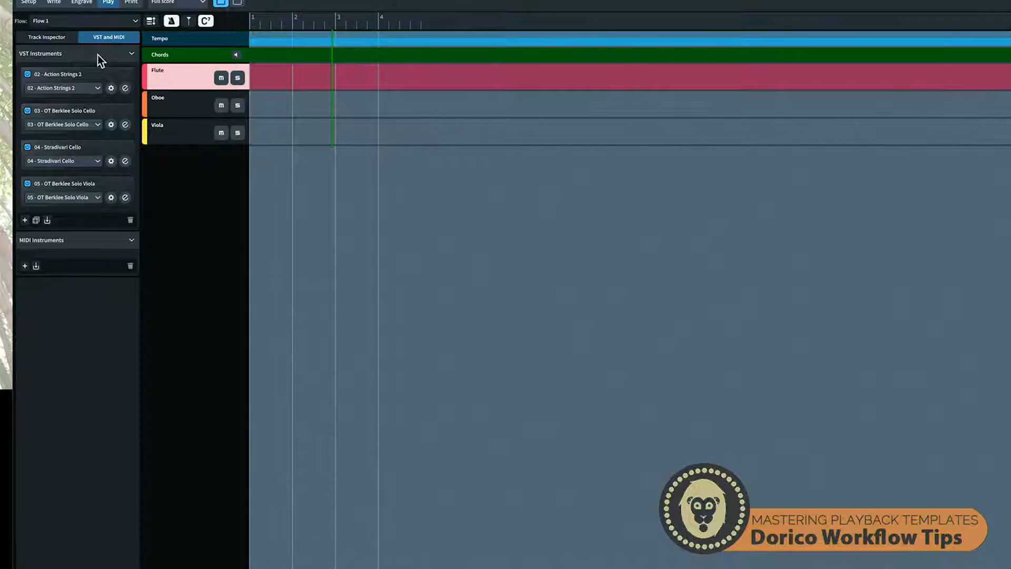
- Inspect the routing of the Flute, Oboe and Viola tracks, including the instruments available for the Flute
{"action": "left_click", "coordinate": [49, 39]}
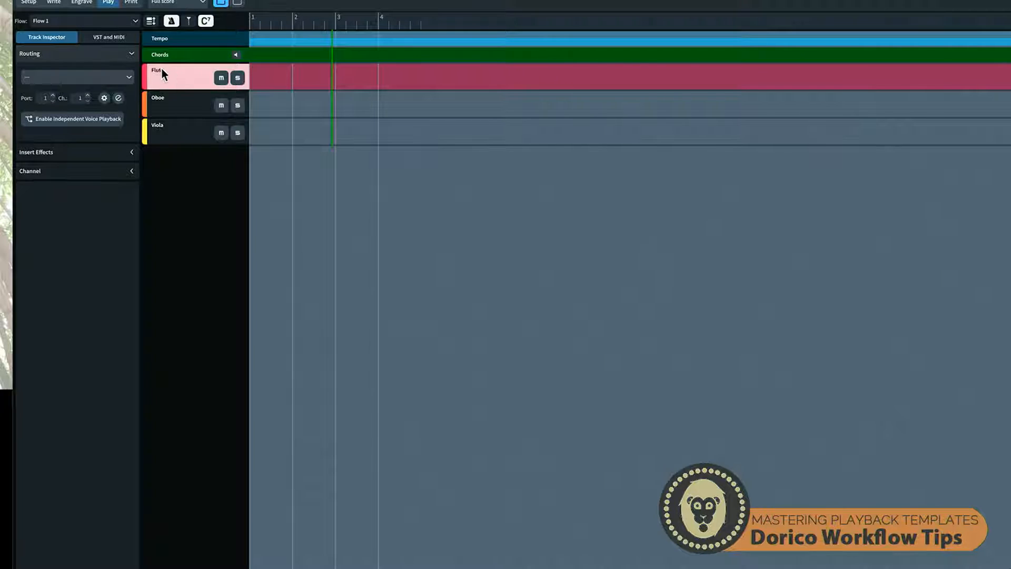
{"action": "left_click", "coordinate": [55, 80]}
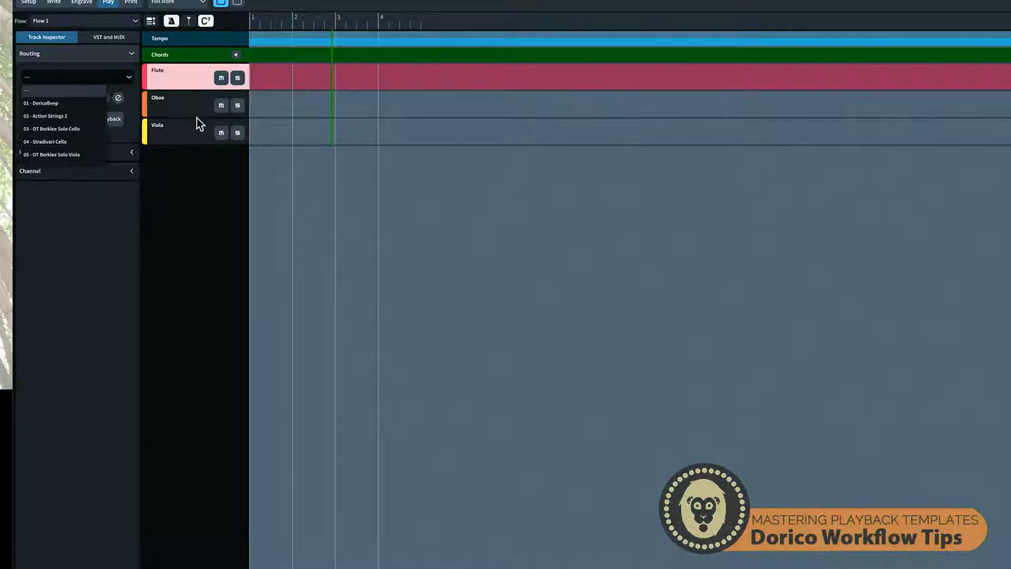
{"action": "left_click", "coordinate": [184, 107]}
{"action": "left_click", "coordinate": [181, 127]}
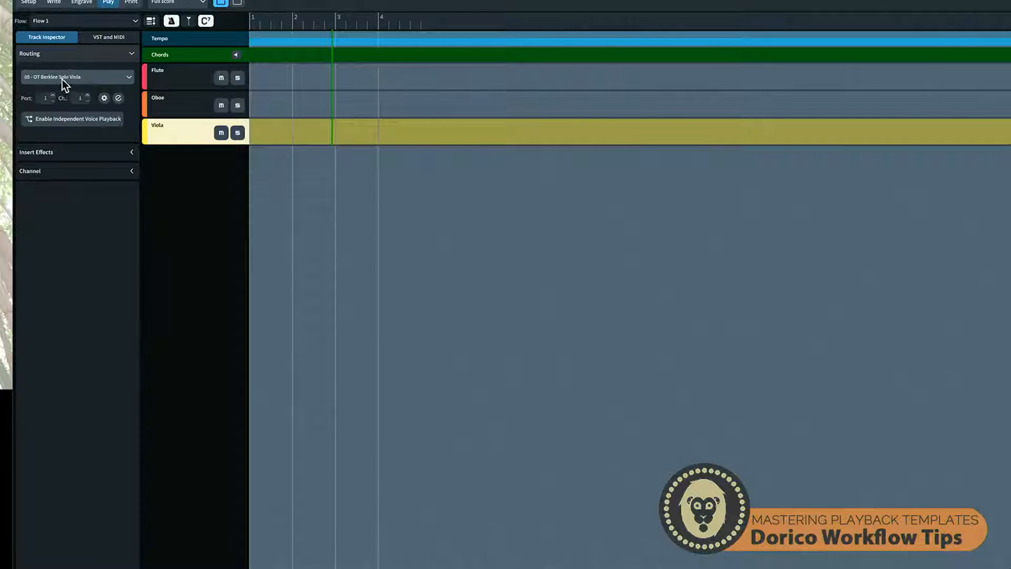
- Check the OT Berklee Solo Viola entry among the loaded VST instruments and select the Flute track
{"action": "left_click", "coordinate": [103, 37]}
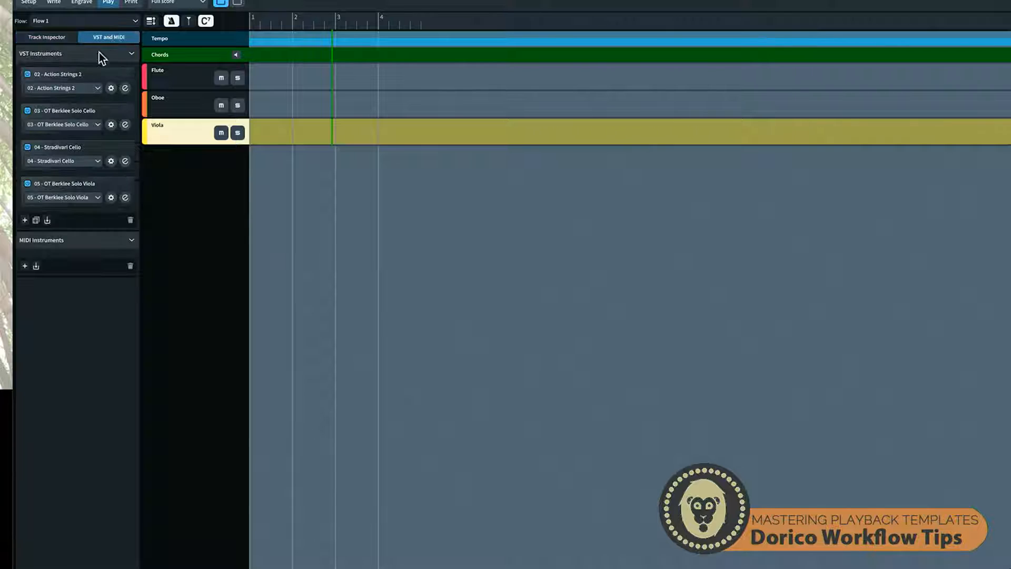
{"action": "left_click", "coordinate": [115, 182]}
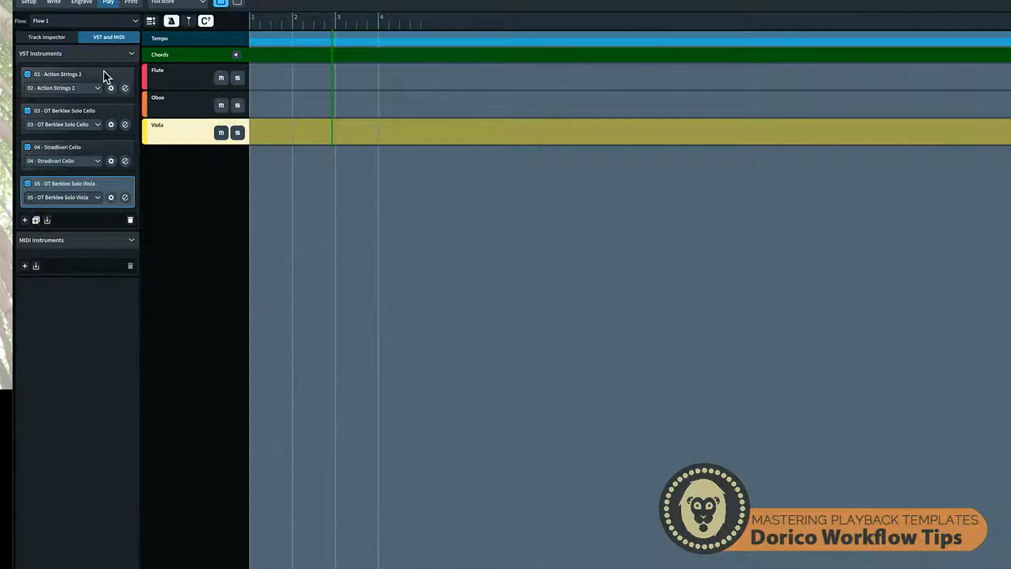
{"action": "left_click", "coordinate": [180, 74]}
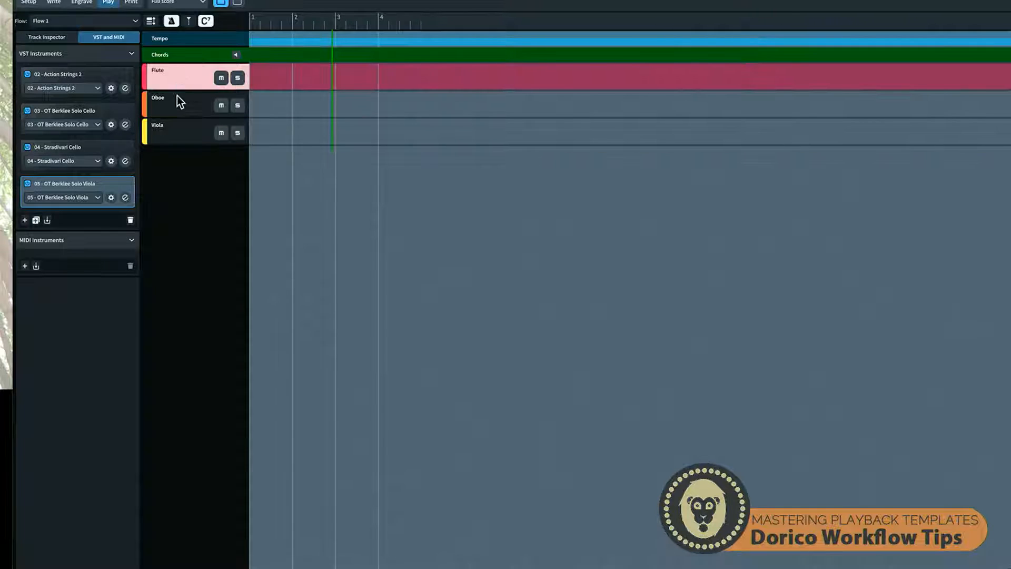
- Open the list of playback templates for the project and select the HSSE+HSO (Pro) template
{"action": "left_click", "coordinate": [176, 108]}
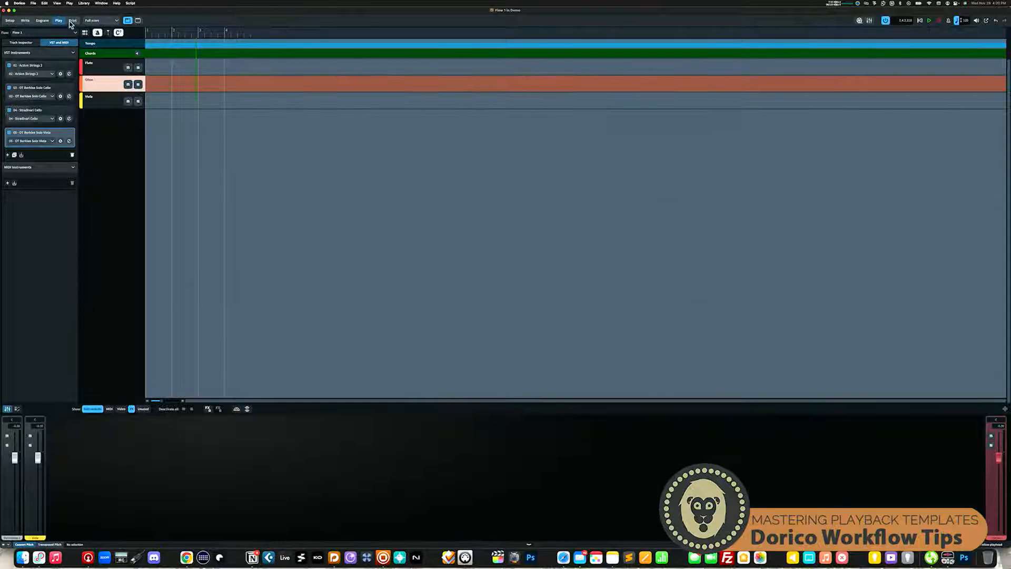
{"action": "left_click", "coordinate": [68, 3]}
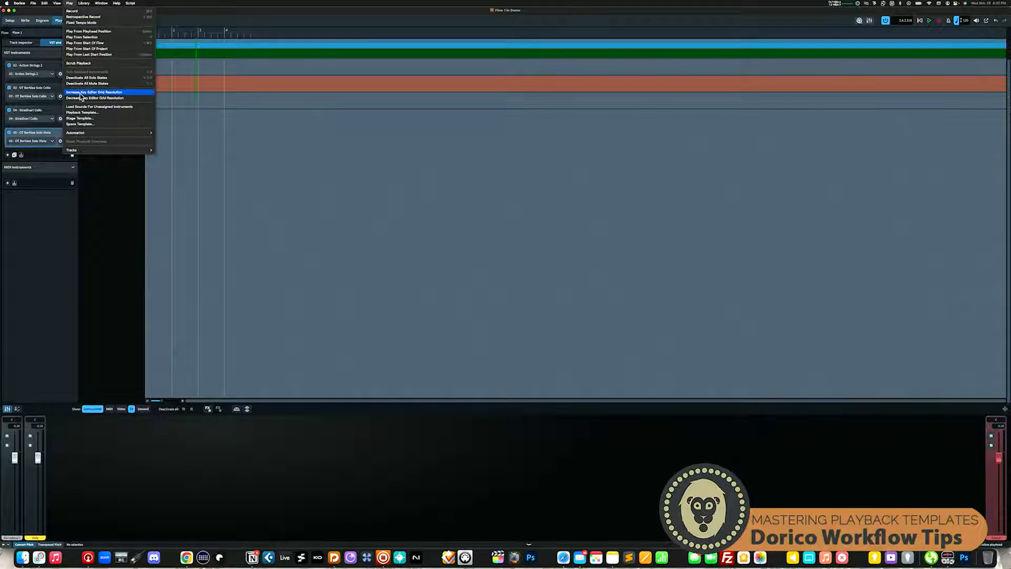
{"action": "left_click", "coordinate": [80, 112]}
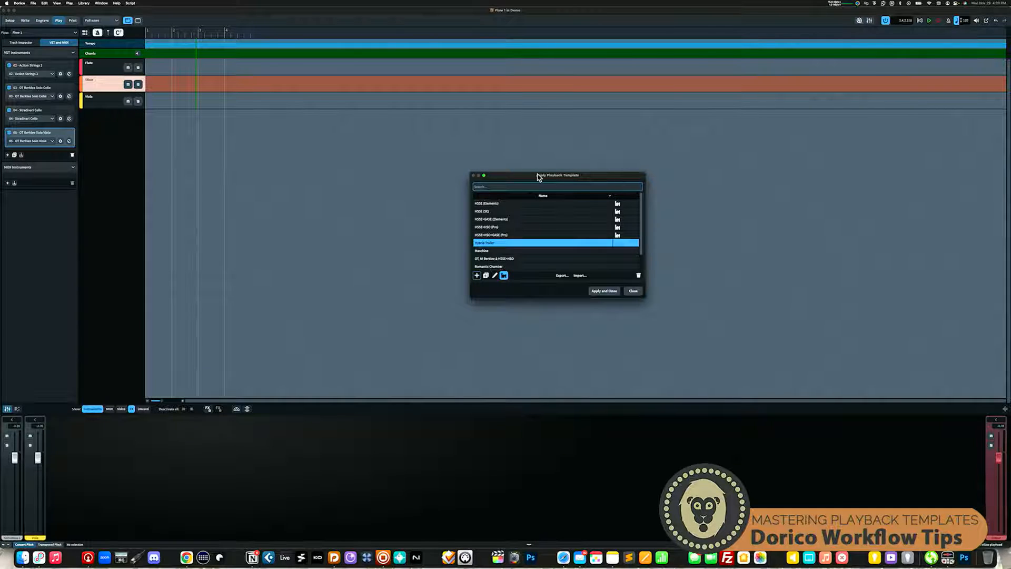
{"action": "left_click_drag", "start_coordinate": [540, 177], "coordinate": [227, 135]}
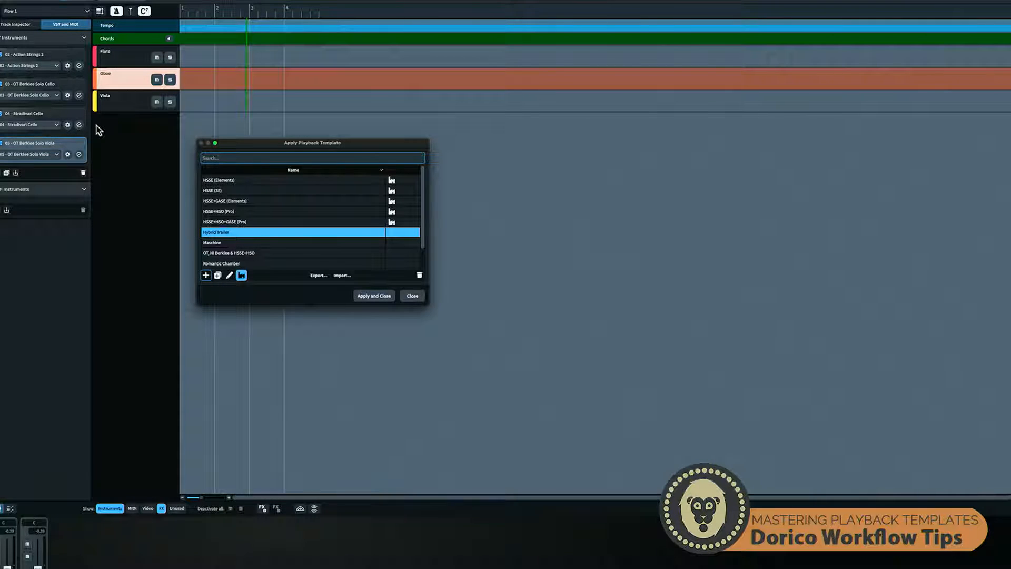
{"action": "left_click", "coordinate": [262, 210]}
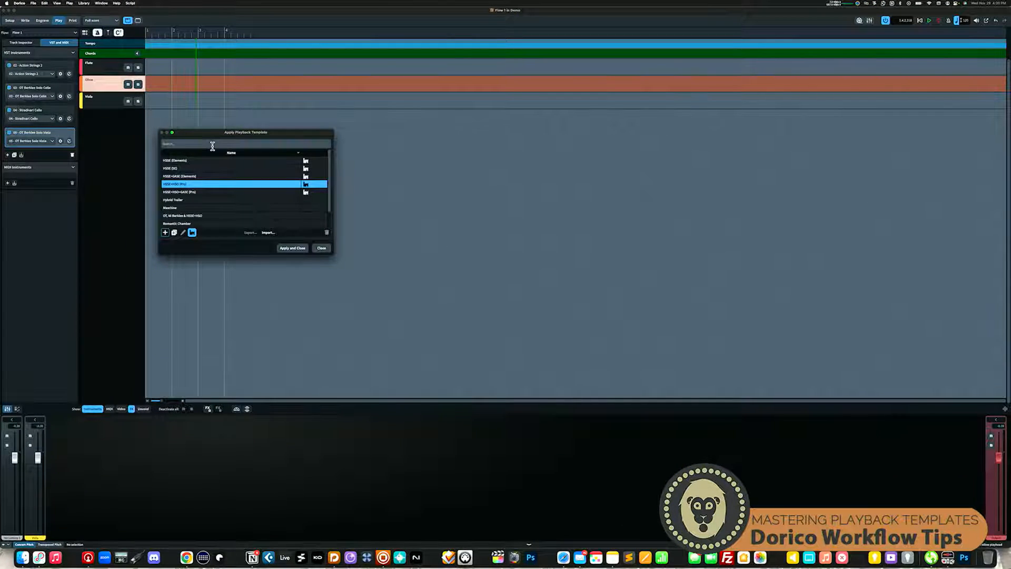
- Examine the manual and automatic entries of the custom Master Playback Template, then close it without changes
{"action": "scroll", "coordinate": [206, 213], "scroll_direction": "down", "scroll_amount": 2}
{"action": "left_click", "coordinate": [201, 223]}
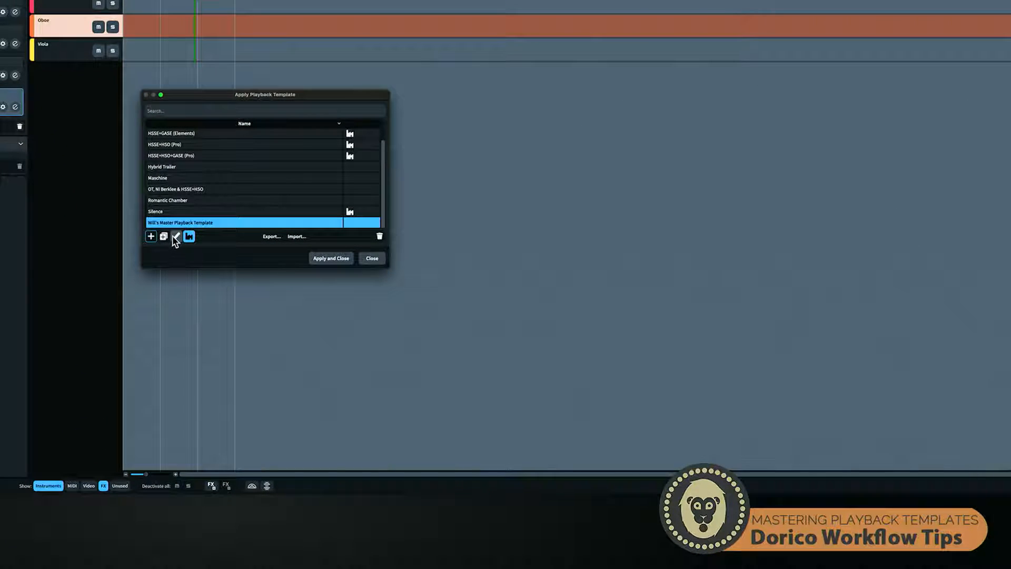
{"action": "left_click", "coordinate": [175, 237]}
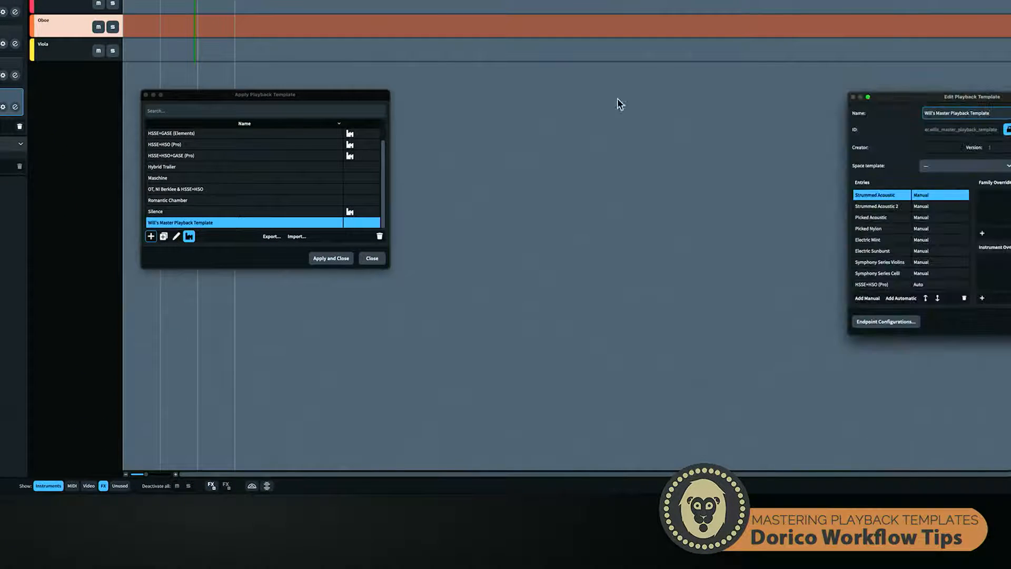
{"action": "left_click_drag", "start_coordinate": [938, 97], "coordinate": [542, 98]}
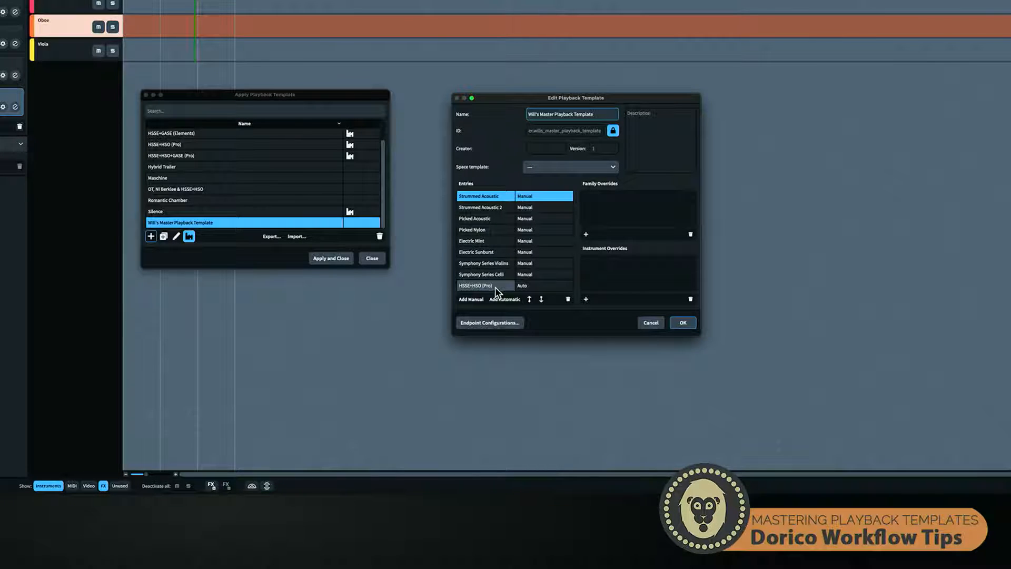
{"action": "left_click", "coordinate": [651, 323]}
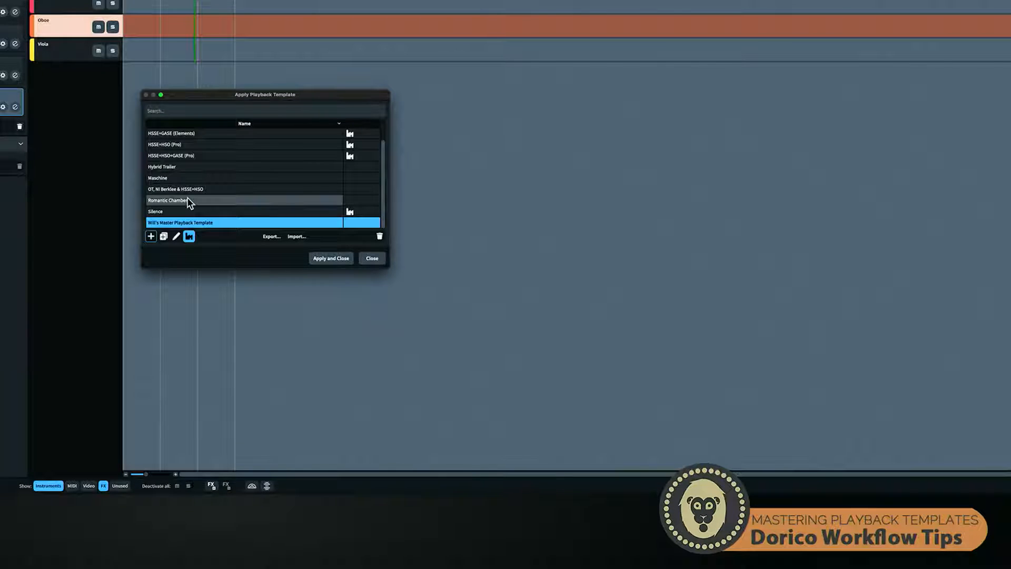
- Apply the HSSE+HSO (Pro) playback template to the project
{"action": "left_click", "coordinate": [194, 144]}
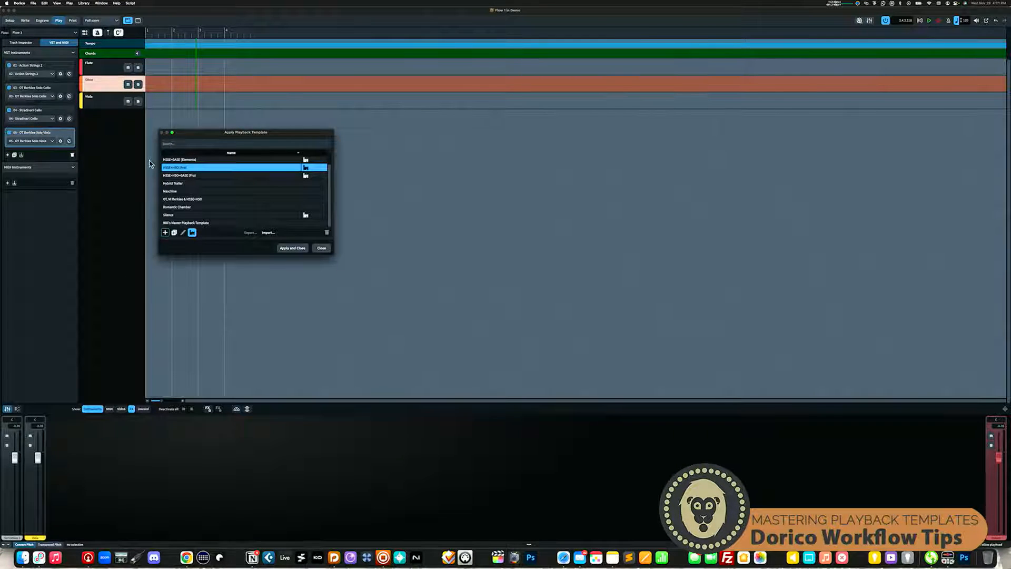
{"action": "left_click", "coordinate": [288, 248]}
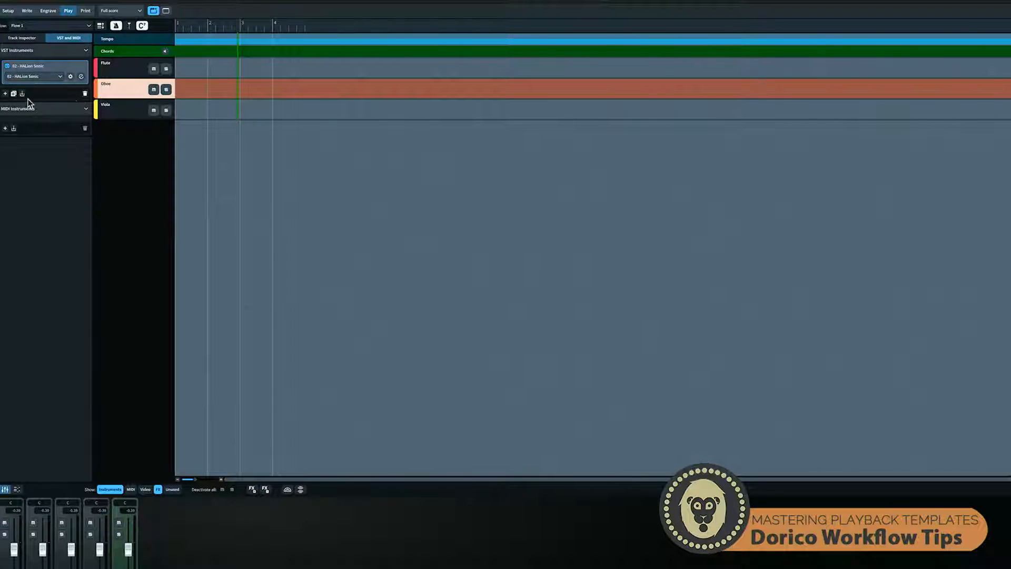
- Open the HALion Sonic instrument, check the sounds loaded in its slots and close its window
{"action": "left_click", "coordinate": [81, 77]}
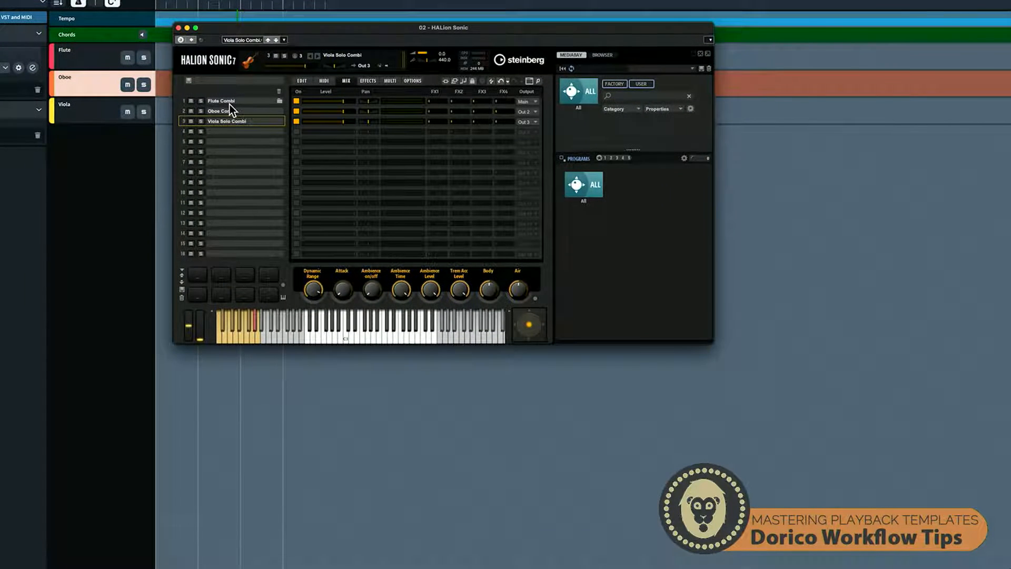
{"action": "left_click", "coordinate": [232, 103]}
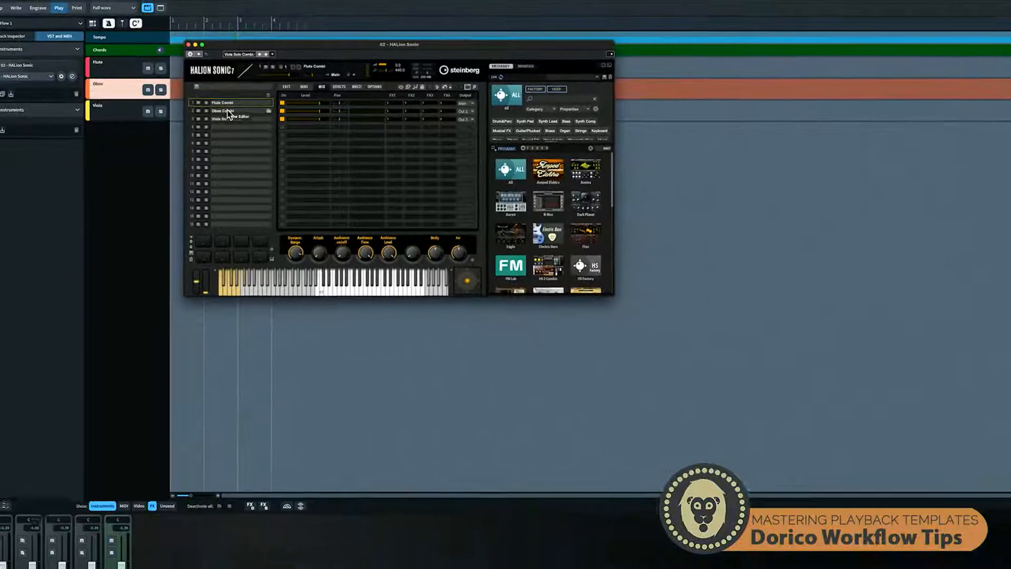
{"action": "left_click", "coordinate": [188, 45]}
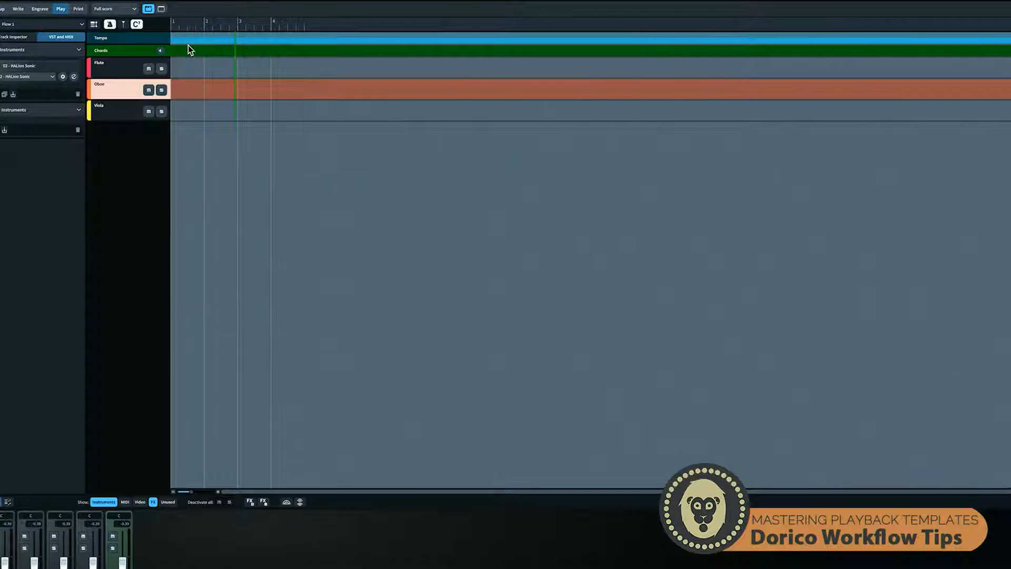
- Compare the instrument, port and channel routing of the Flute, Oboe and Viola tracks
{"action": "left_click", "coordinate": [125, 75]}
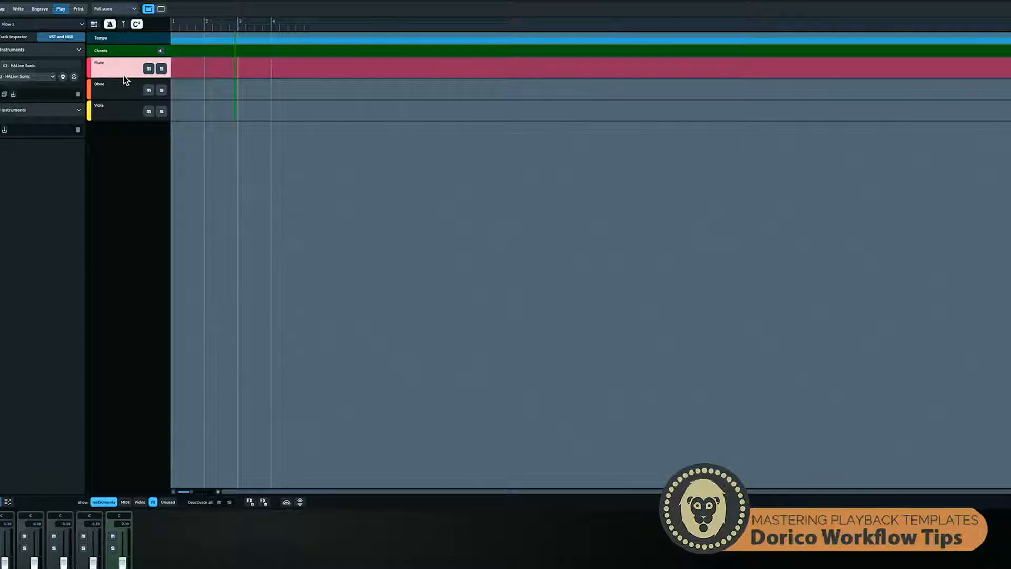
{"action": "left_click", "coordinate": [126, 86]}
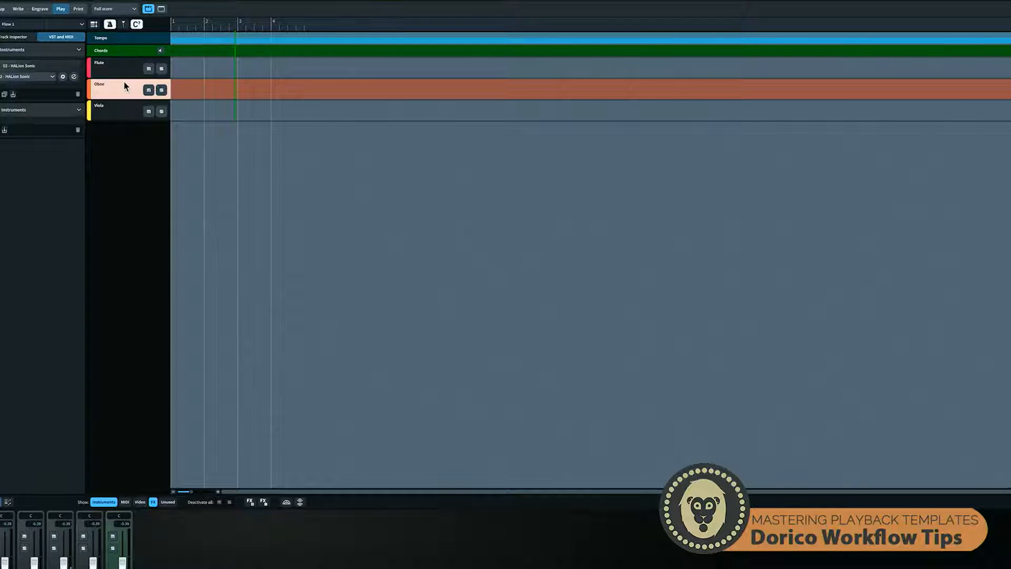
{"action": "left_click", "coordinate": [120, 109]}
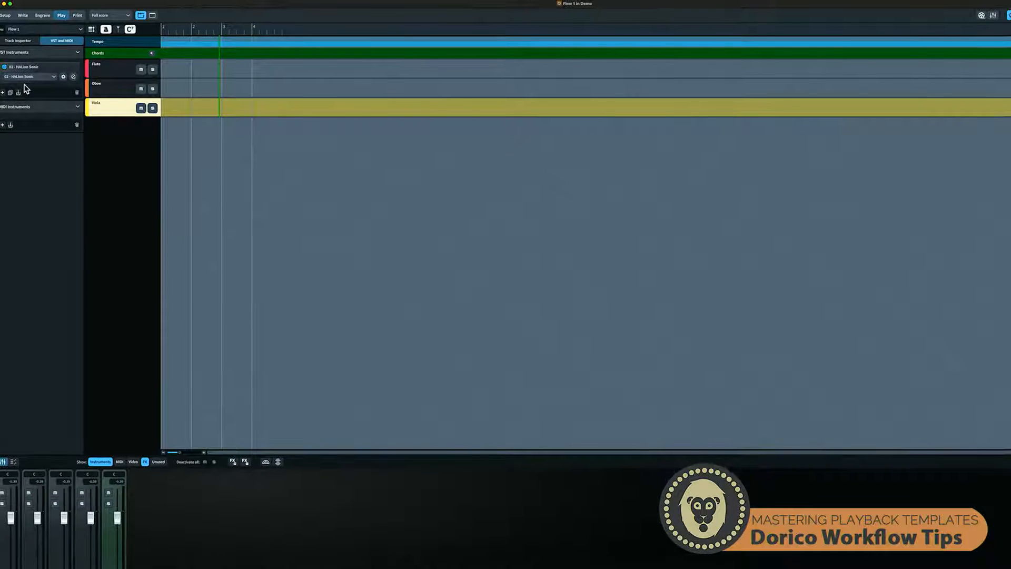
{"action": "left_click", "coordinate": [95, 73]}
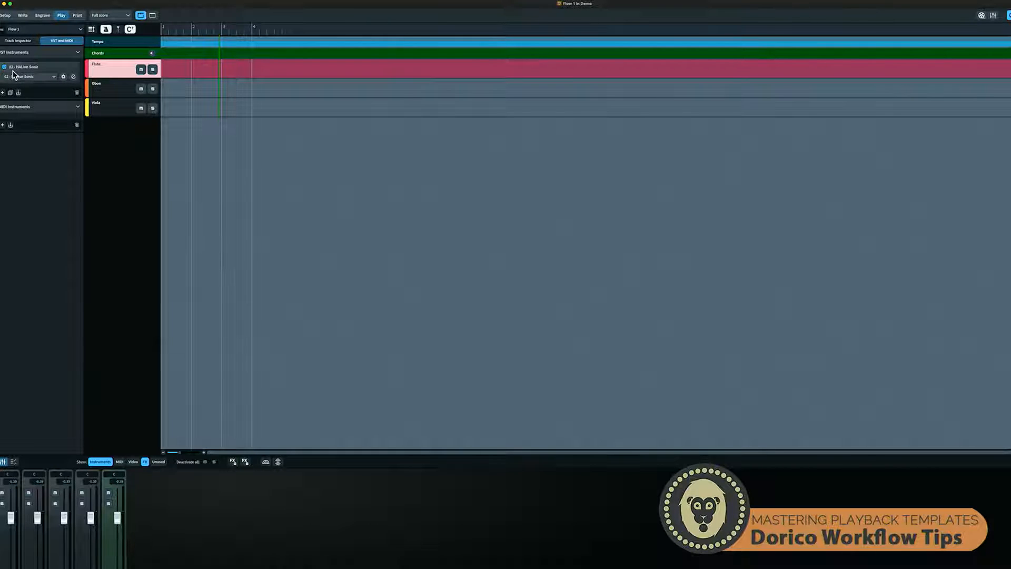
{"action": "left_click", "coordinate": [28, 42]}
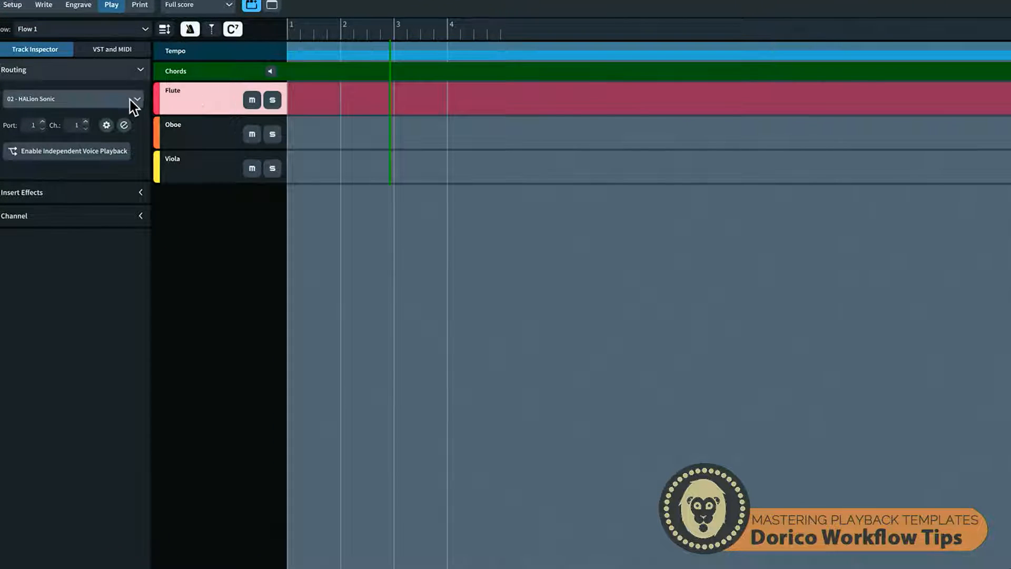
{"action": "left_click", "coordinate": [120, 100]}
{"action": "left_click", "coordinate": [182, 131]}
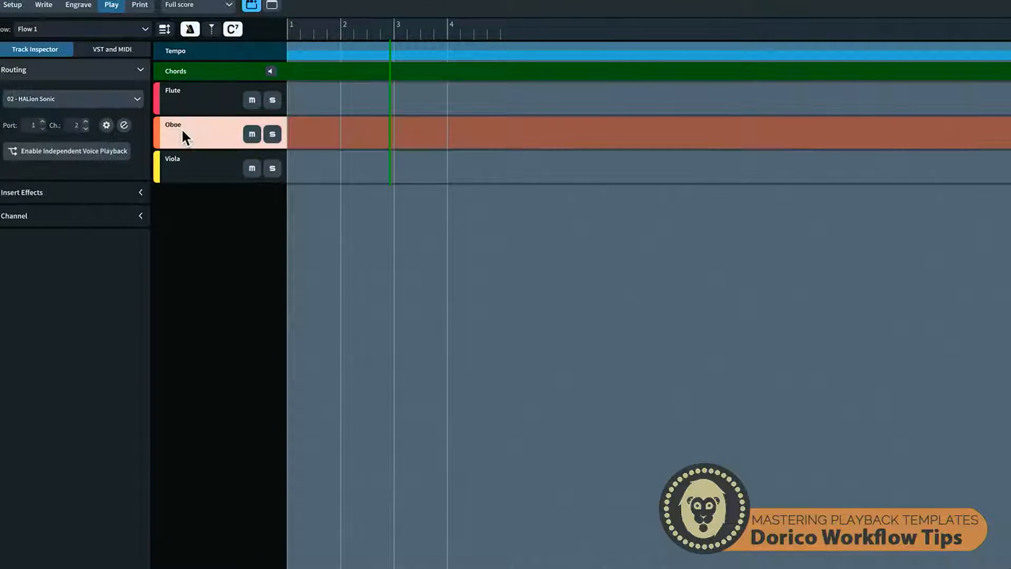
{"action": "left_click", "coordinate": [194, 159]}
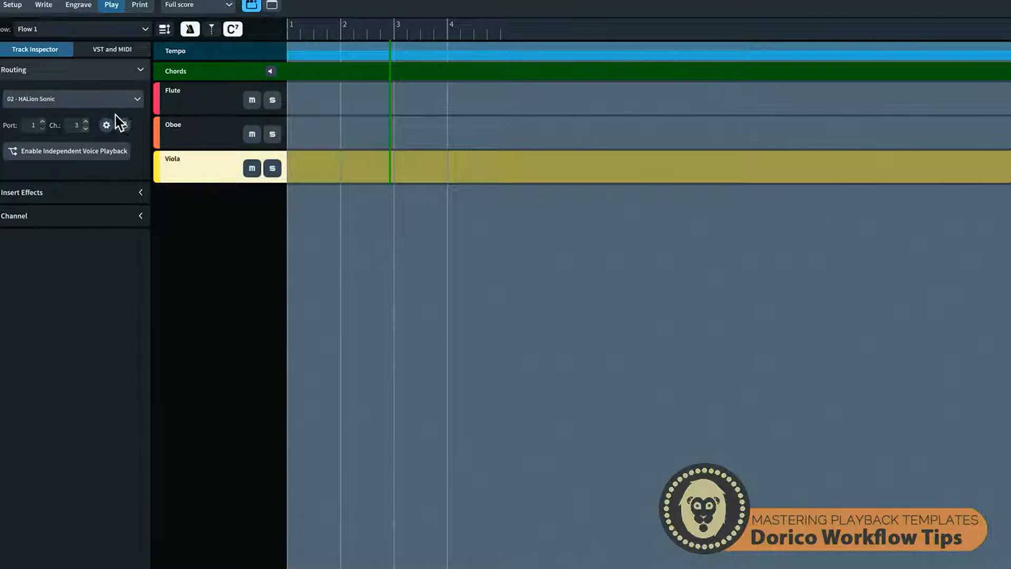
{"action": "left_click", "coordinate": [204, 129]}
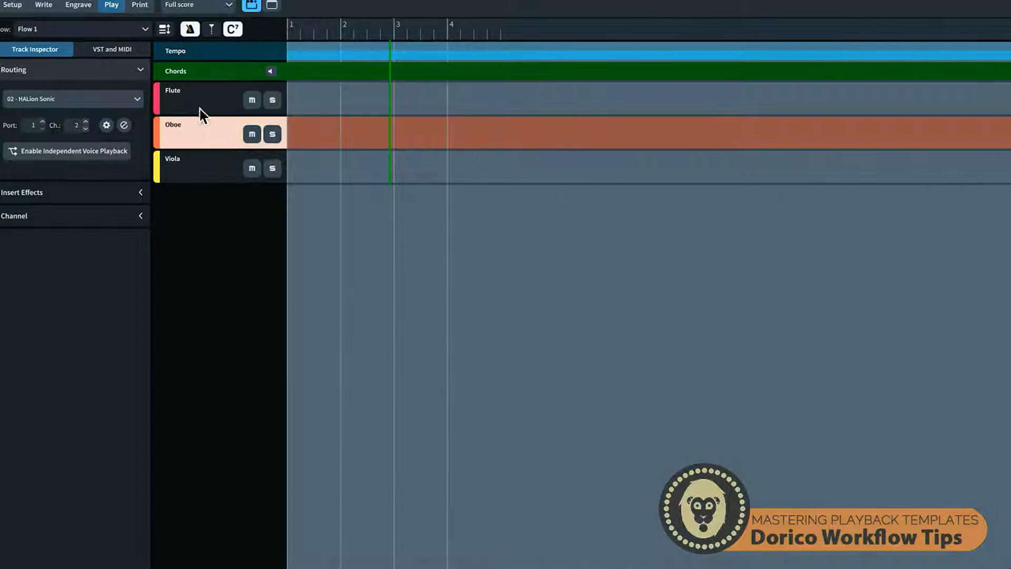
- Check the Flute track's channel against the sound slots in its assigned HALion Sonic instrument, then close the instrument
{"action": "left_click", "coordinate": [206, 94]}
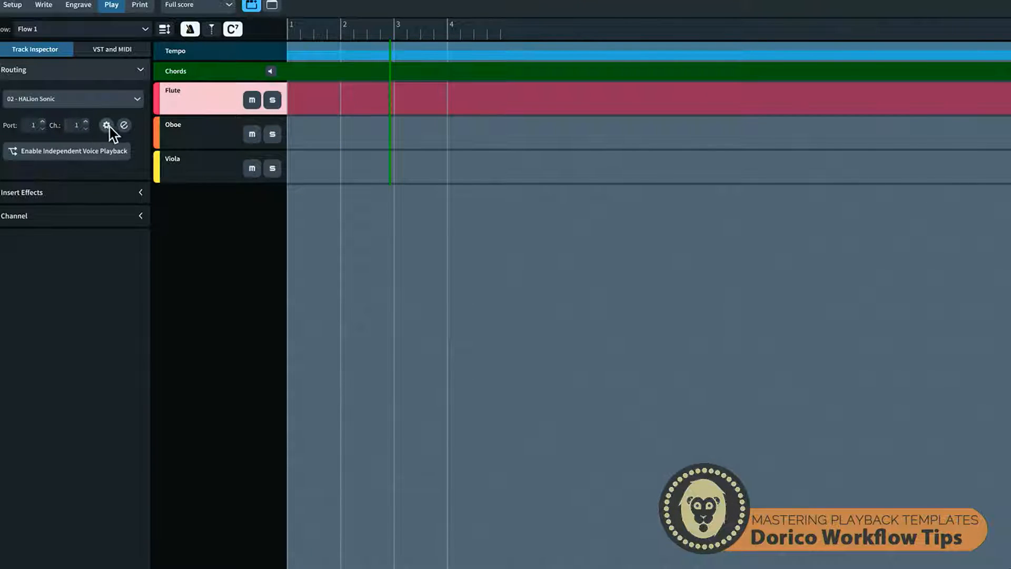
{"action": "left_click", "coordinate": [124, 126]}
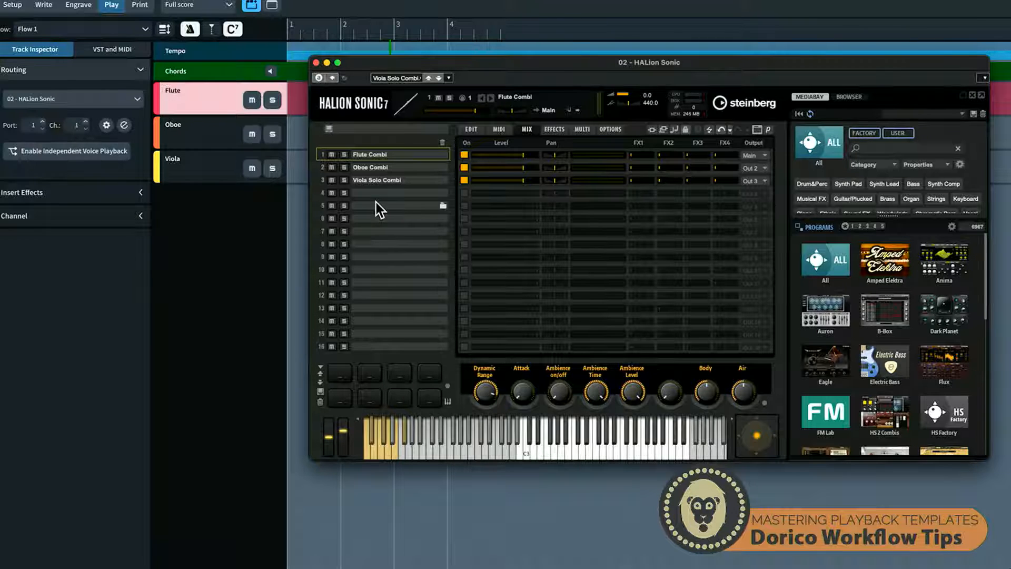
{"action": "left_click", "coordinate": [316, 63]}
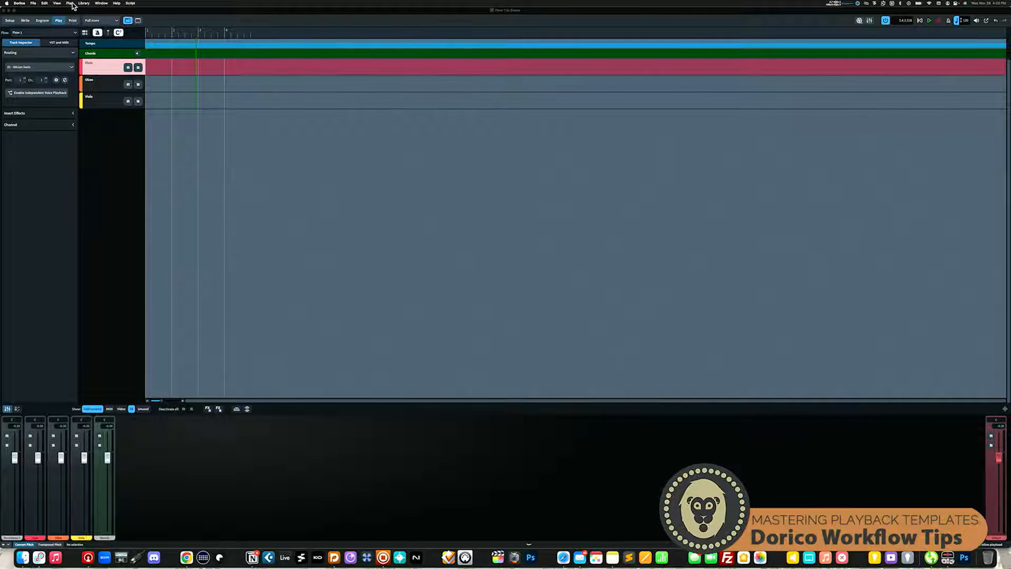
- Open the OT, NI Berklee & HSSE+HSO playback template for editing
{"action": "left_click", "coordinate": [85, 3]}
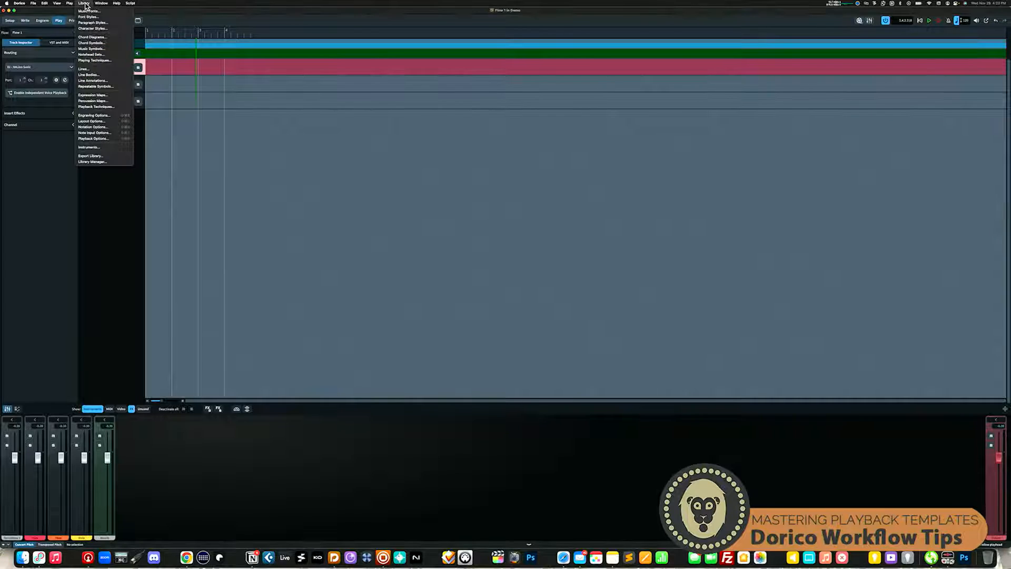
{"action": "mouse_move", "coordinate": [69, 4]}
{"action": "left_click", "coordinate": [83, 113]}
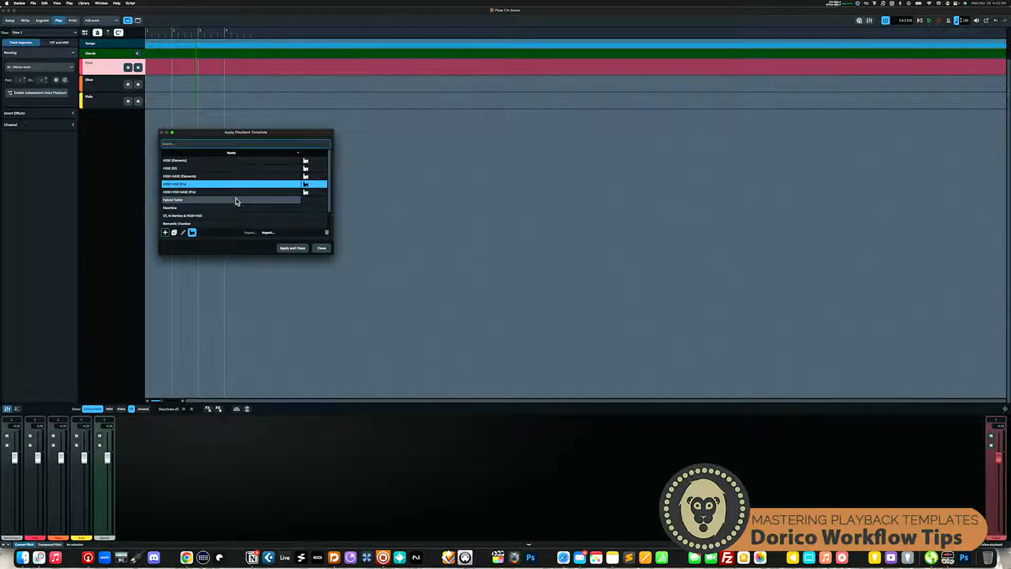
{"action": "scroll", "coordinate": [202, 179], "scroll_direction": "down", "scroll_amount": 2}
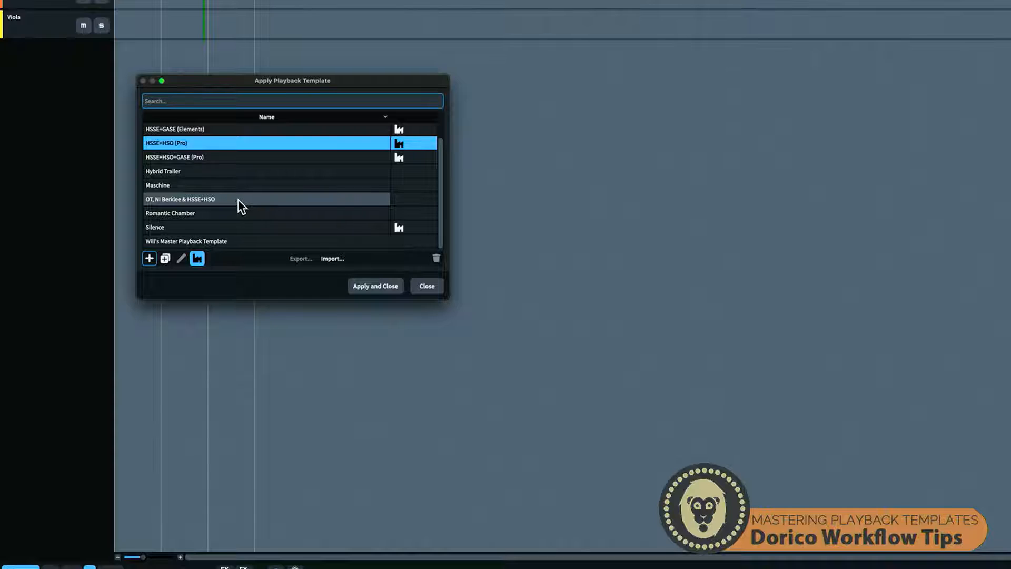
{"action": "mouse_move", "coordinate": [238, 200]}
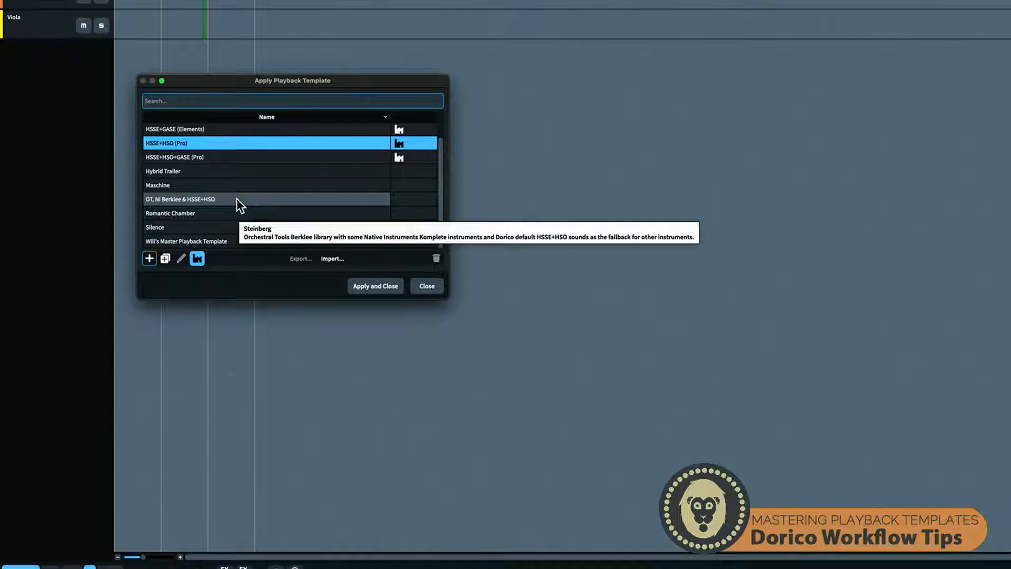
{"action": "left_click", "coordinate": [236, 200]}
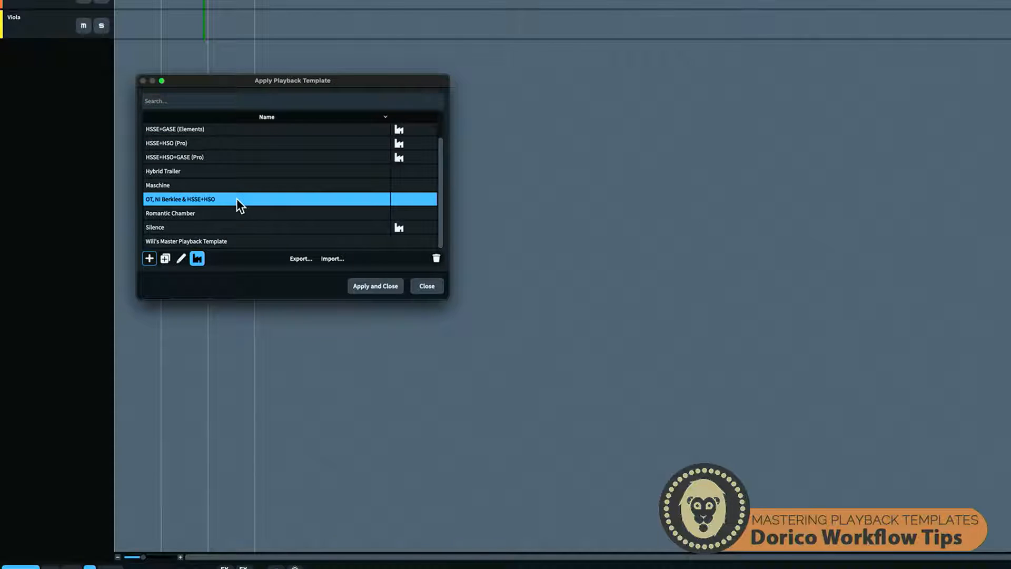
{"action": "left_click", "coordinate": [182, 258]}
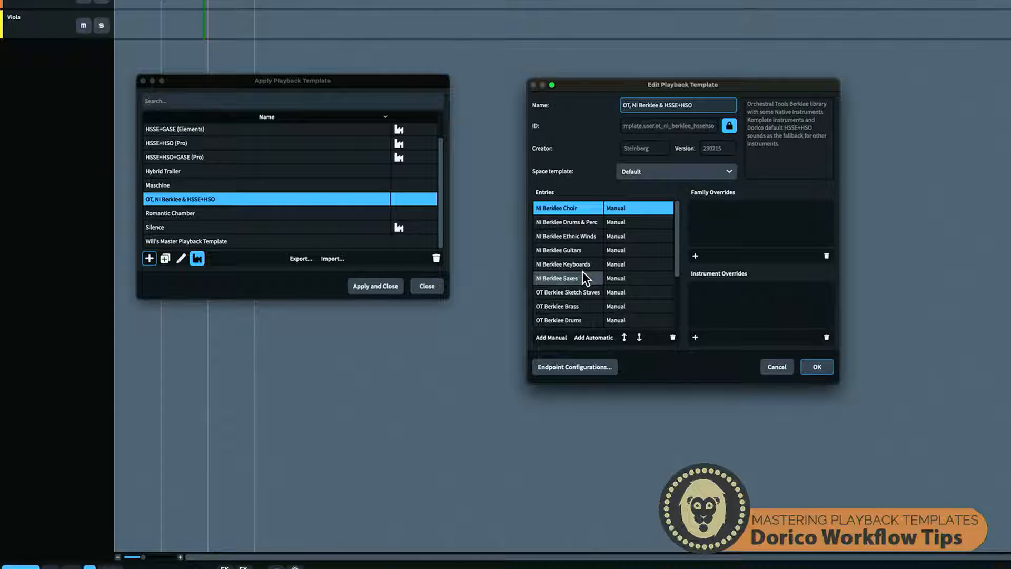
- Look through the template's entries from NI Berklee Choir down to the automatic HSSE+HSO (Pro) fallback
{"action": "scroll", "coordinate": [584, 273], "scroll_direction": "down", "scroll_amount": 3}
{"action": "scroll", "coordinate": [582, 271], "scroll_direction": "up", "scroll_amount": 3}
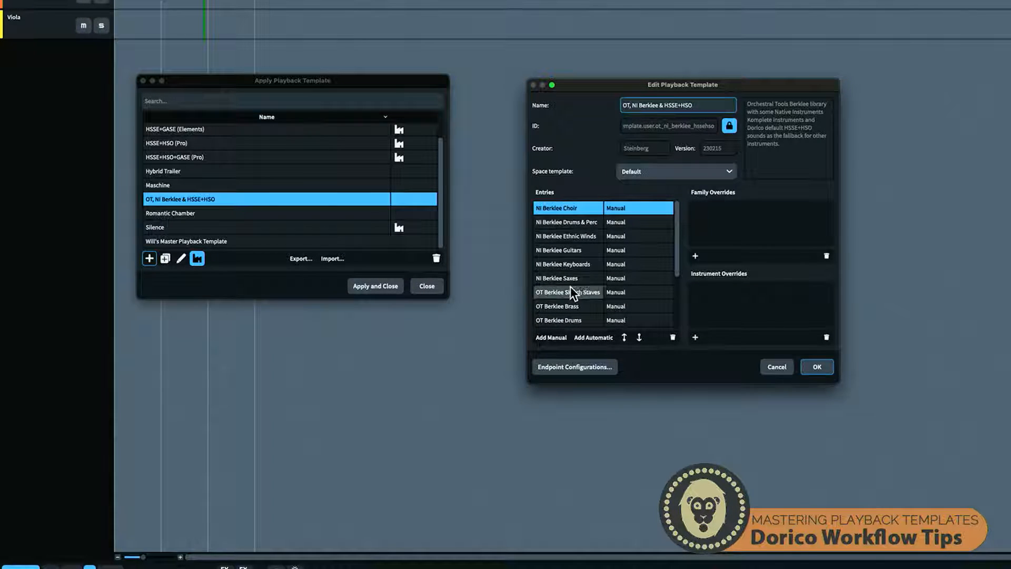
{"action": "left_click", "coordinate": [569, 209]}
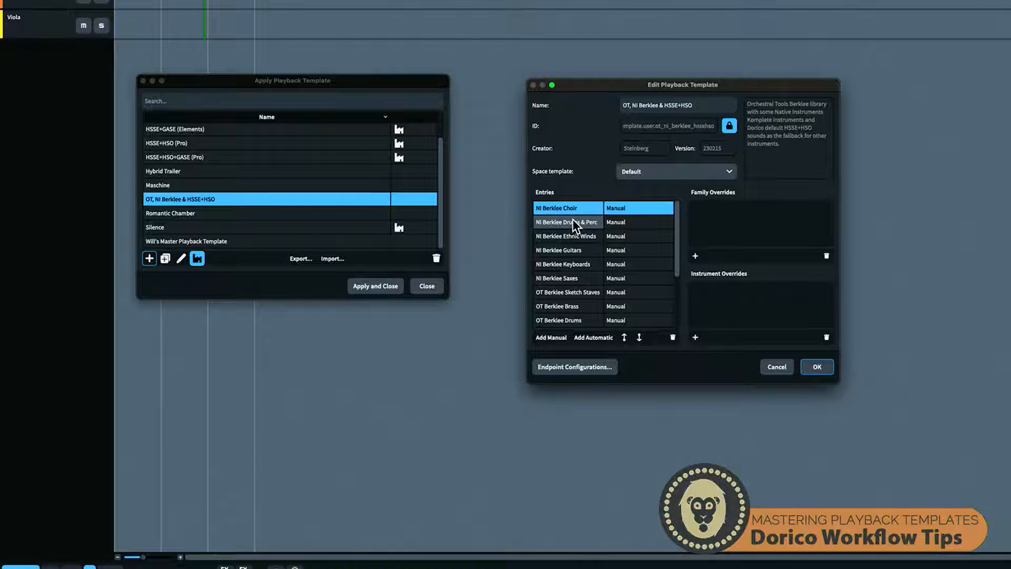
{"action": "left_click", "coordinate": [573, 219]}
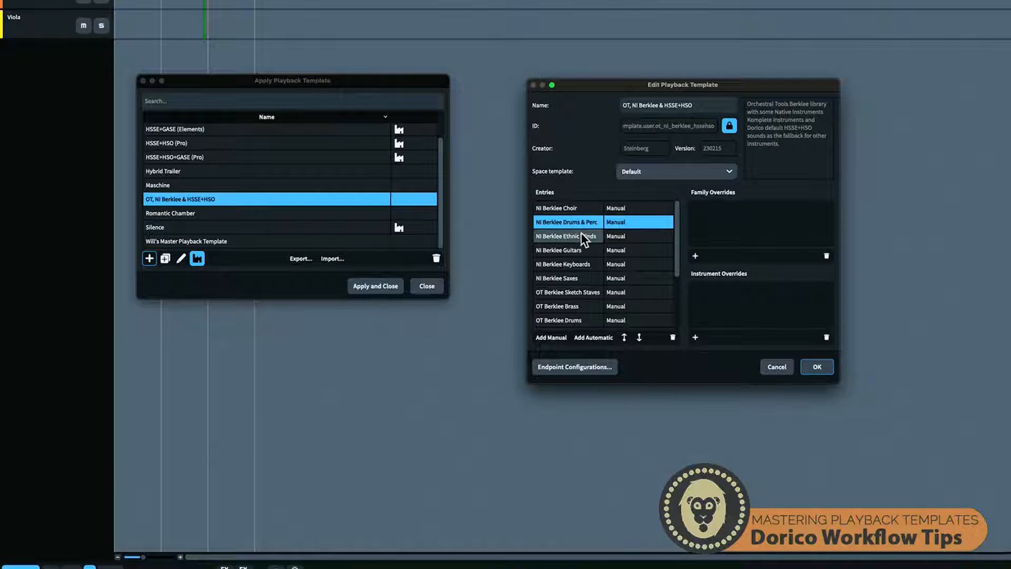
{"action": "scroll", "coordinate": [580, 310], "scroll_direction": "down", "scroll_amount": 1}
{"action": "scroll", "coordinate": [580, 311], "scroll_direction": "down", "scroll_amount": 3}
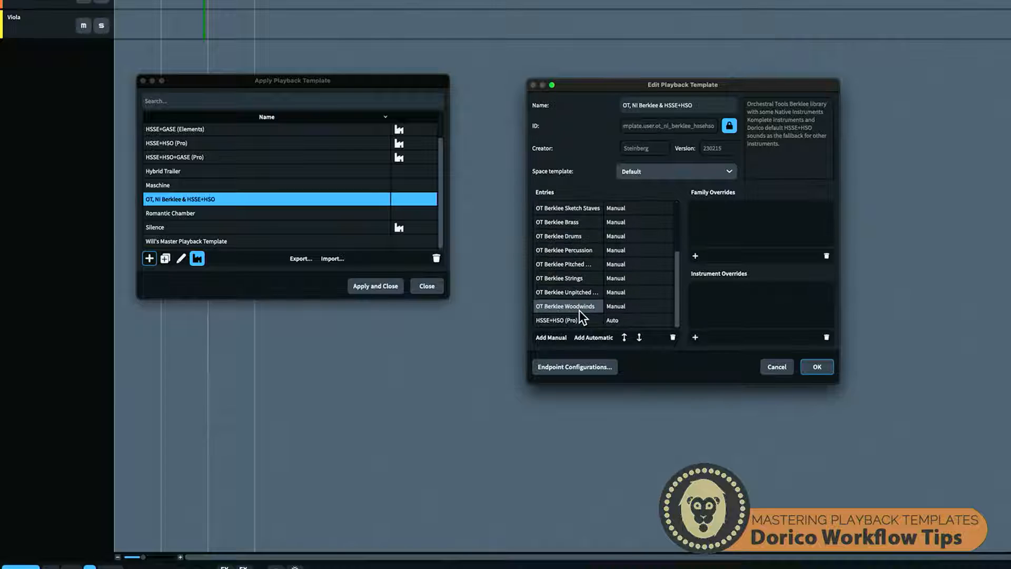
- Leave the template's entries unedited and apply the OT, NI Berklee & HSSE+HSO playback template to the project
{"action": "left_click", "coordinate": [567, 319]}
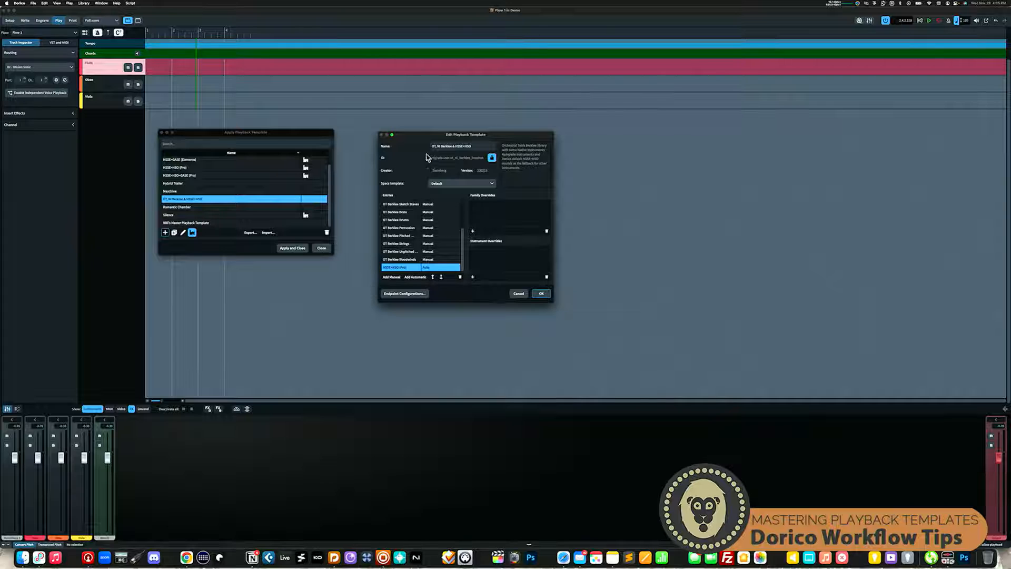
{"action": "left_click", "coordinate": [520, 294]}
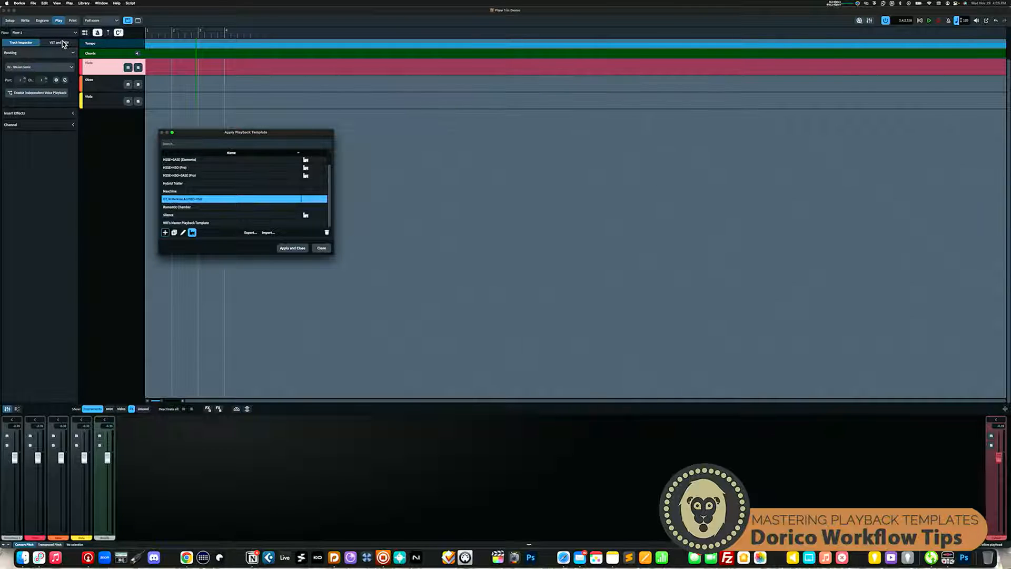
{"action": "left_click", "coordinate": [293, 248]}
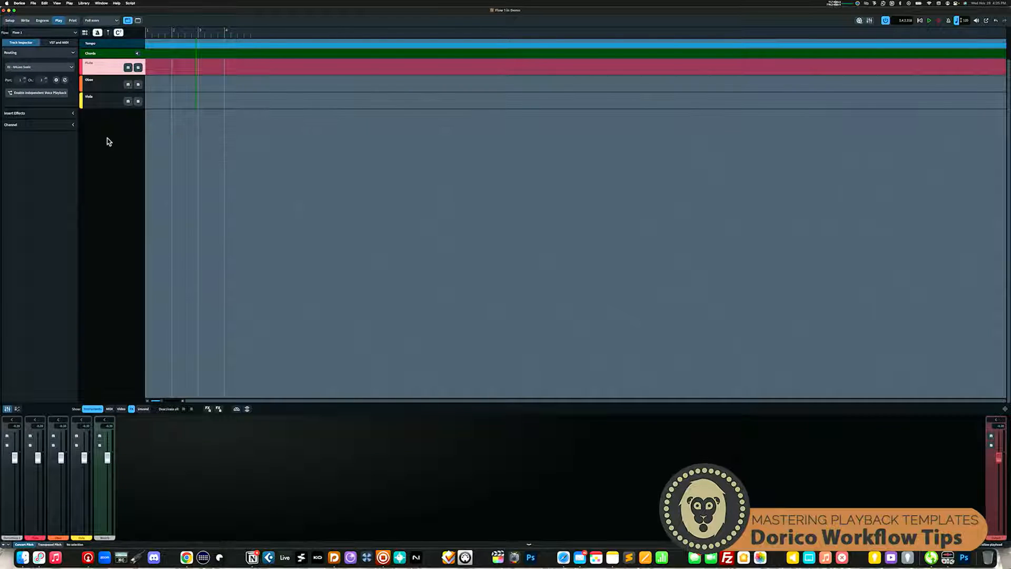
- Review the loaded VST instruments and compare the instrument routing of the Flute, Oboe and Viola tracks
{"action": "left_click", "coordinate": [60, 44]}
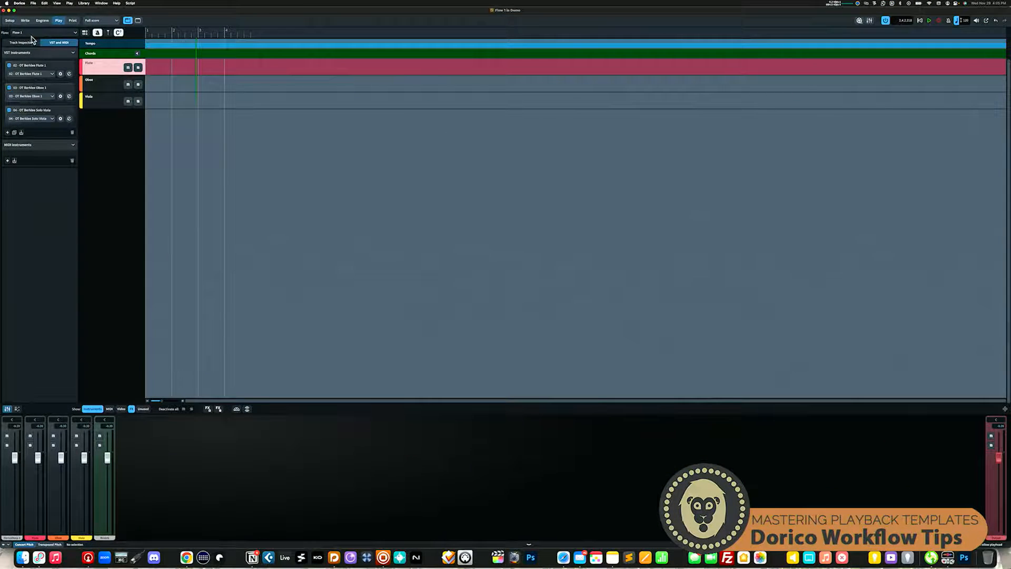
{"action": "left_click", "coordinate": [41, 28]}
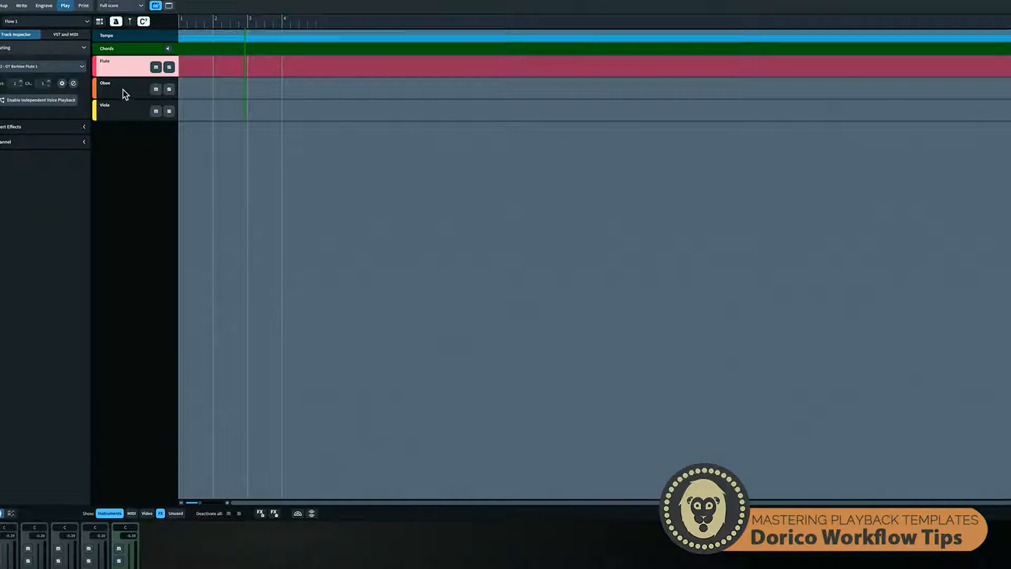
{"action": "left_click", "coordinate": [108, 87]}
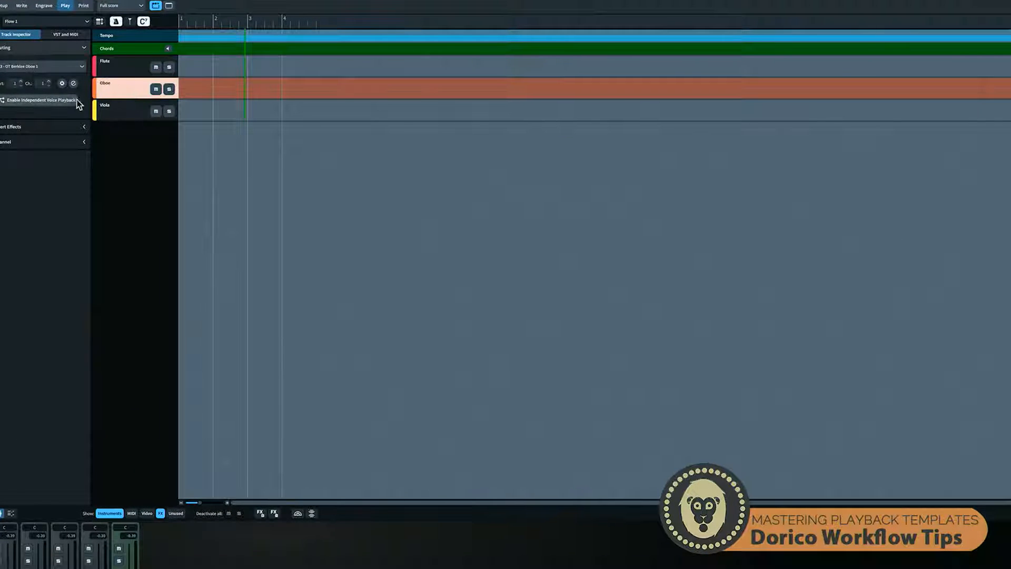
{"action": "left_click", "coordinate": [126, 115]}
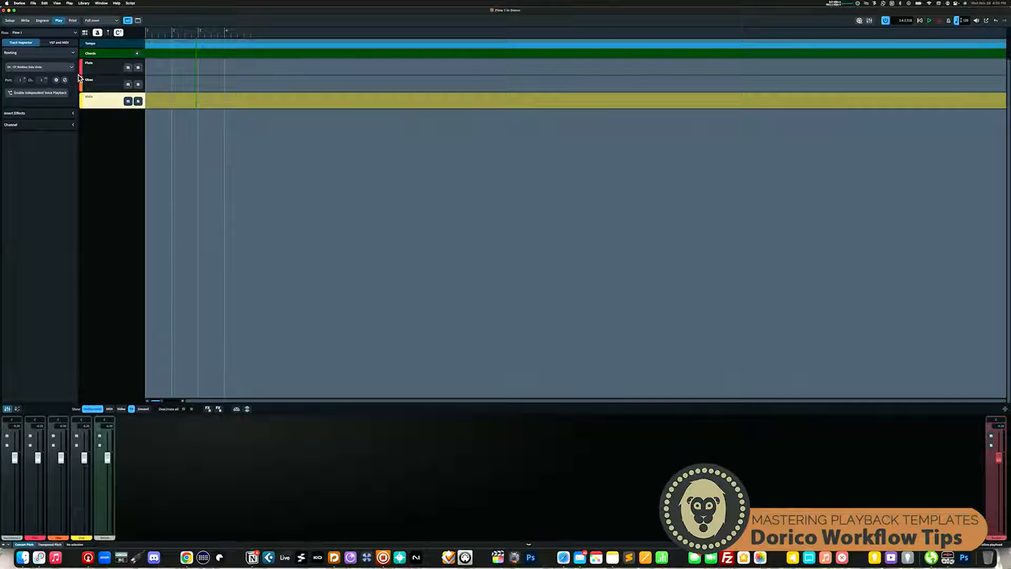
{"action": "left_click", "coordinate": [121, 72]}
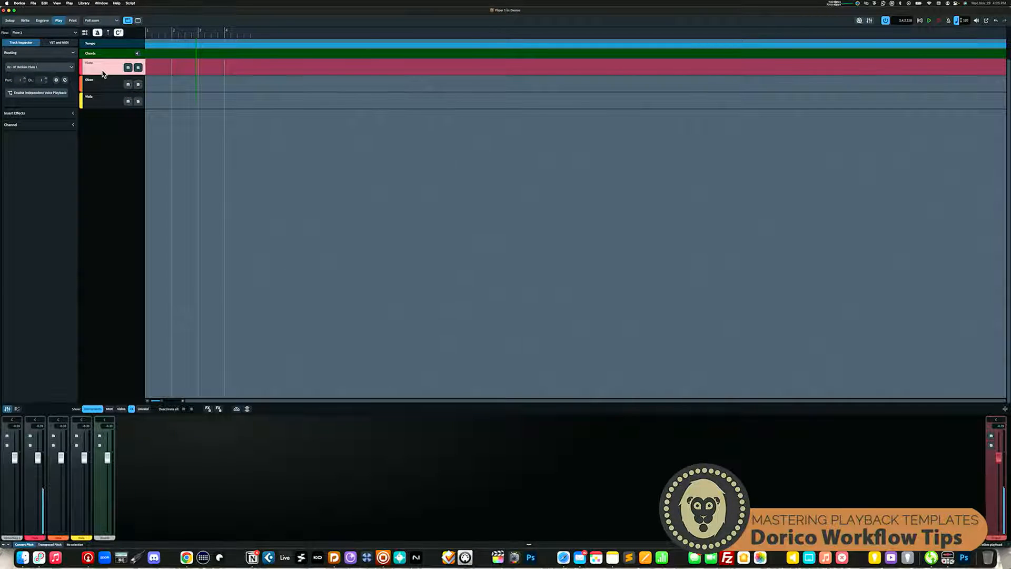
{"action": "left_click", "coordinate": [105, 84]}
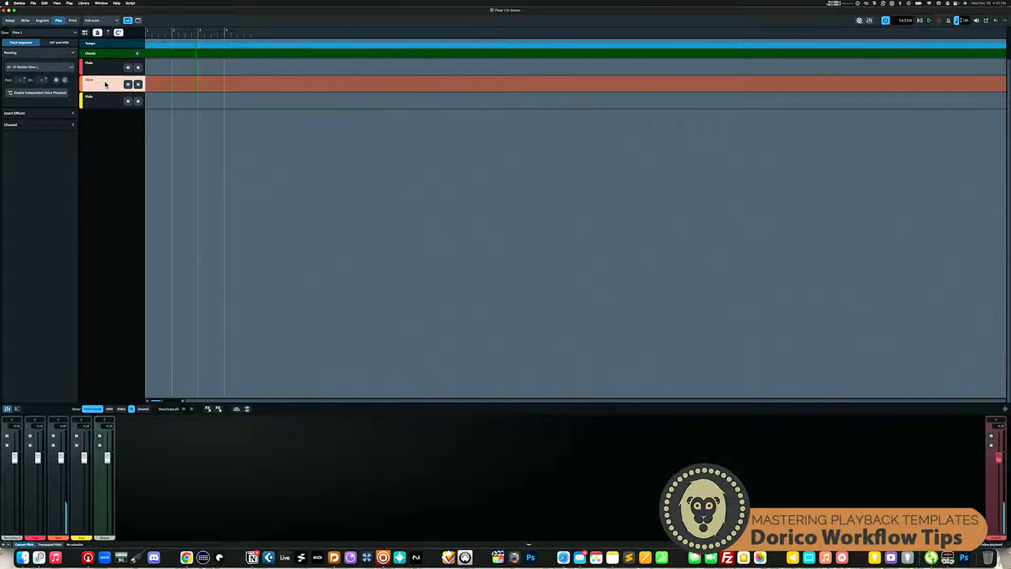
{"action": "left_click", "coordinate": [107, 106]}
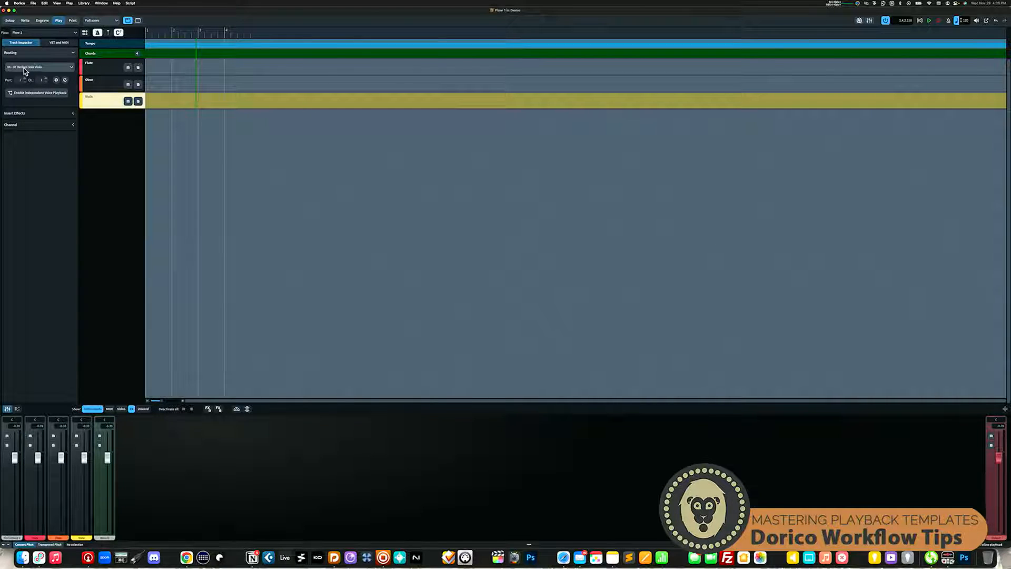
- Open the Maschine playback template from the template list, examine its manual and automatic entries, and close it without changes
{"action": "left_click", "coordinate": [71, 3]}
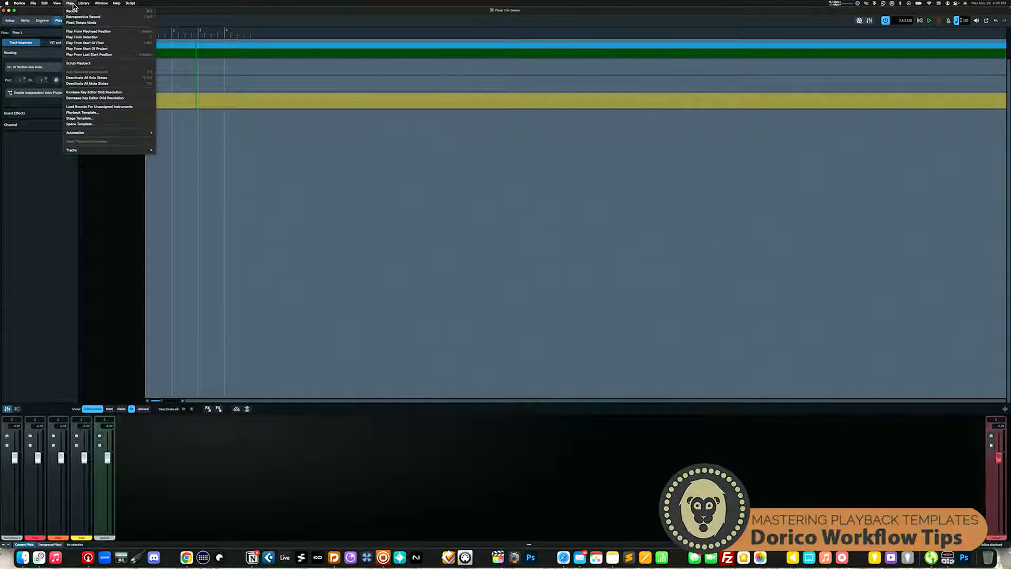
{"action": "left_click", "coordinate": [82, 113]}
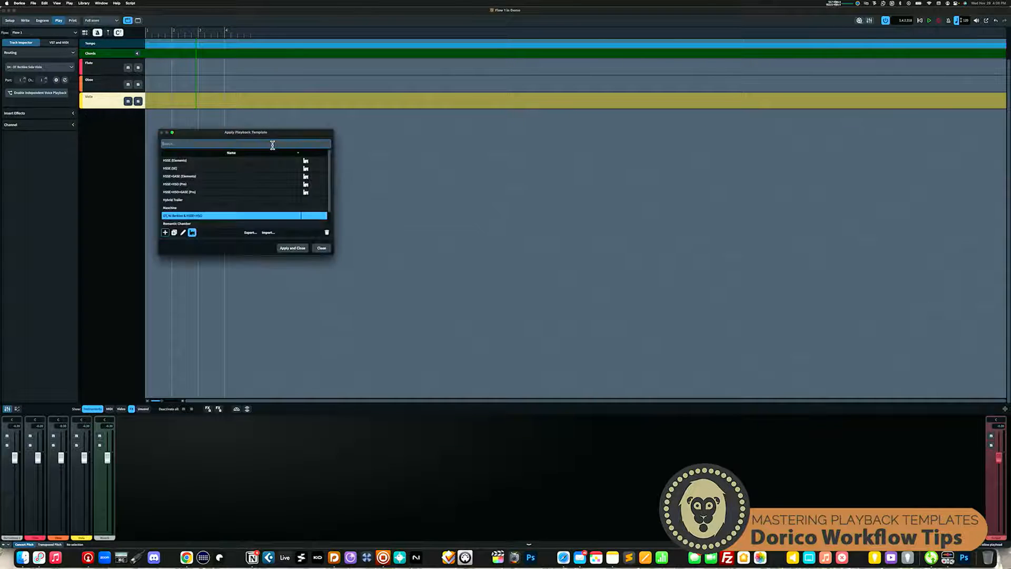
{"action": "left_click", "coordinate": [180, 208]}
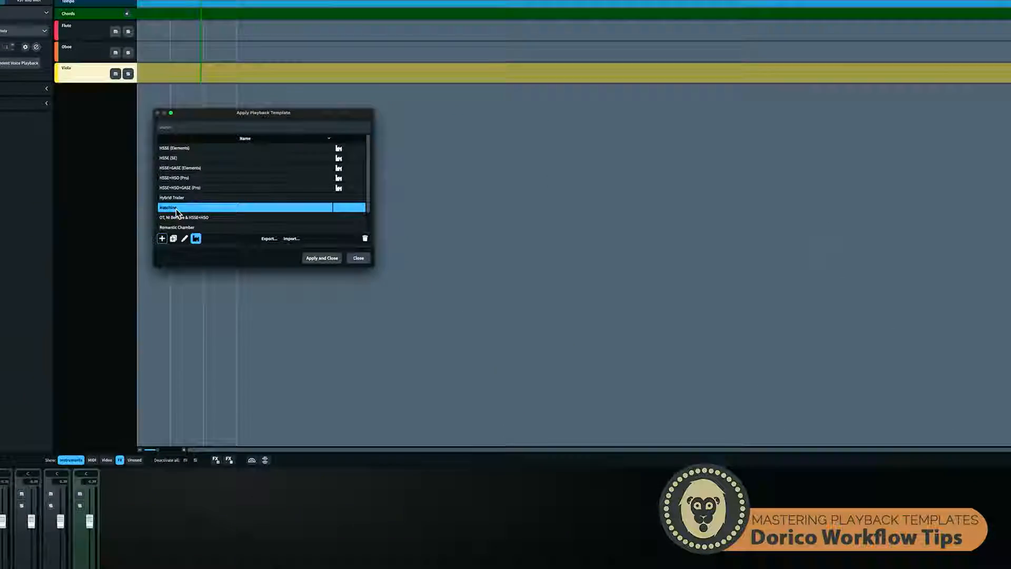
{"action": "left_click", "coordinate": [184, 238]}
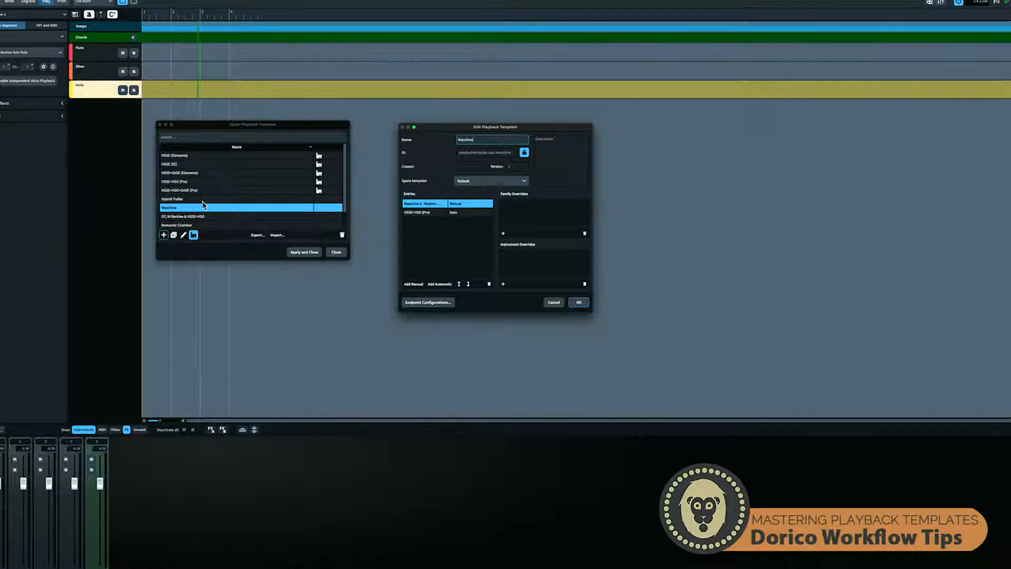
{"action": "left_click", "coordinate": [555, 301]}
- Examine the entries of the Hybrid Trailer playback template, then close it and the template list without applying anything
{"action": "left_click", "coordinate": [242, 199]}
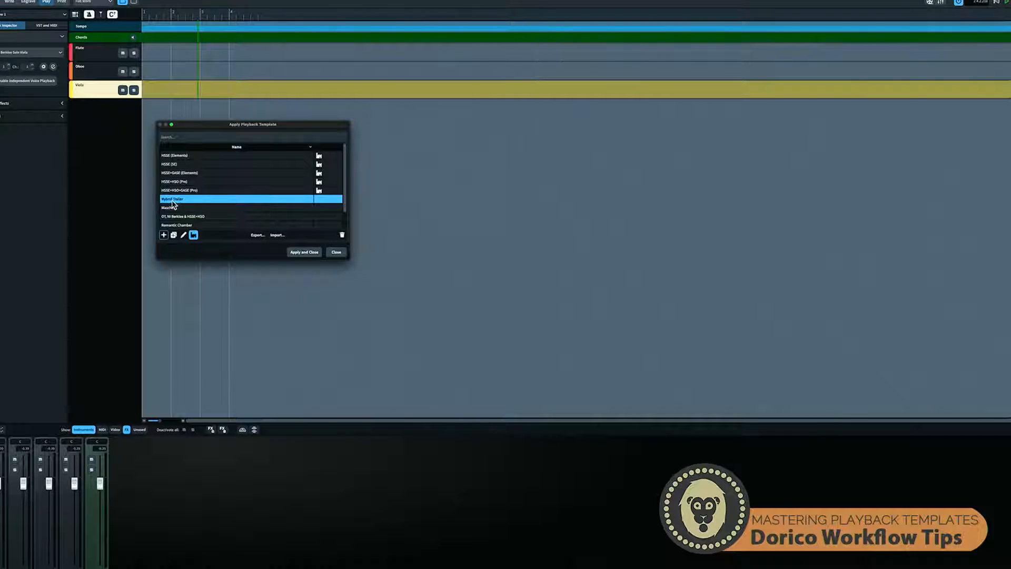
{"action": "left_click", "coordinate": [183, 235]}
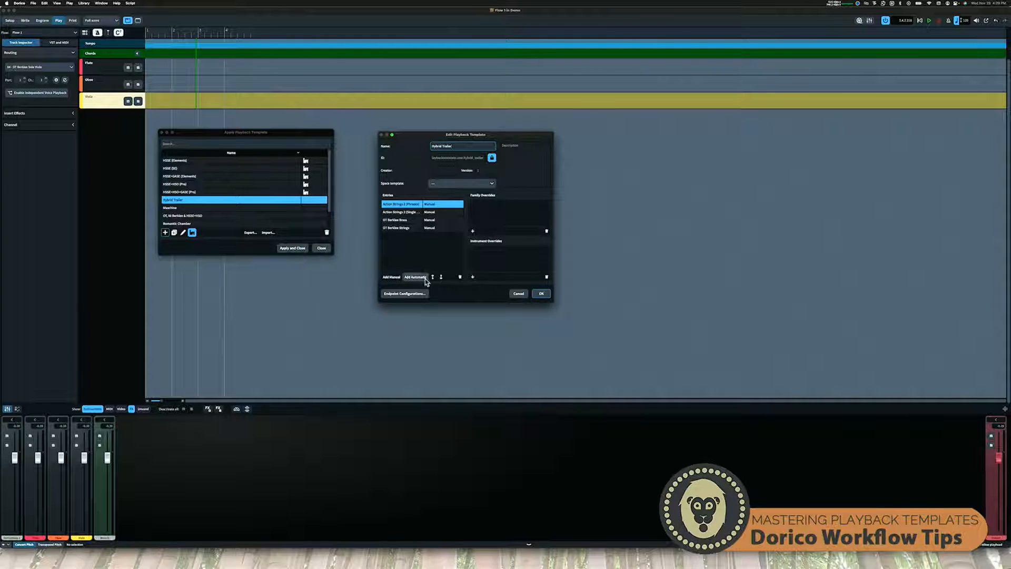
{"action": "left_click", "coordinate": [519, 293]}
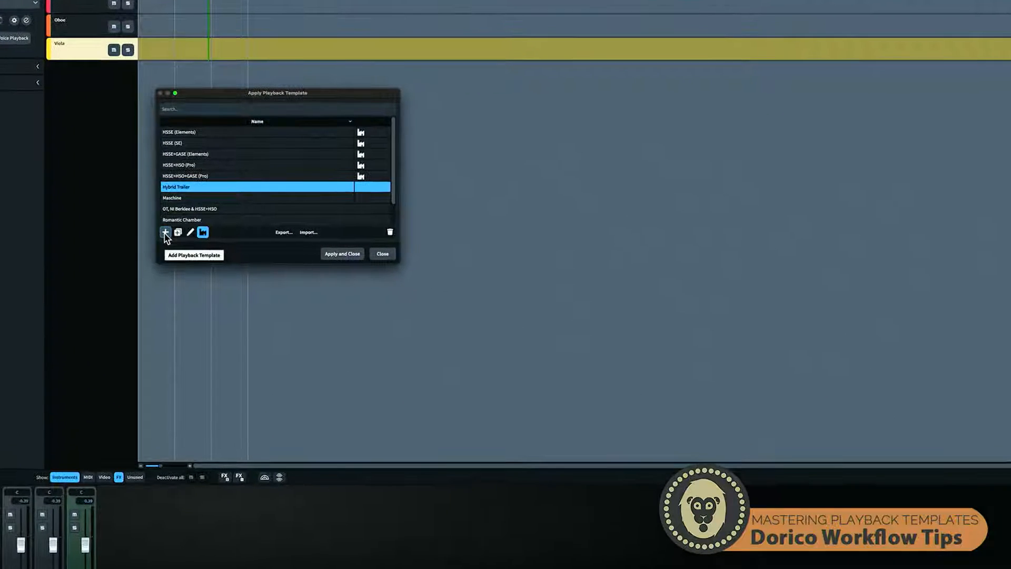
{"action": "left_click", "coordinate": [390, 255]}
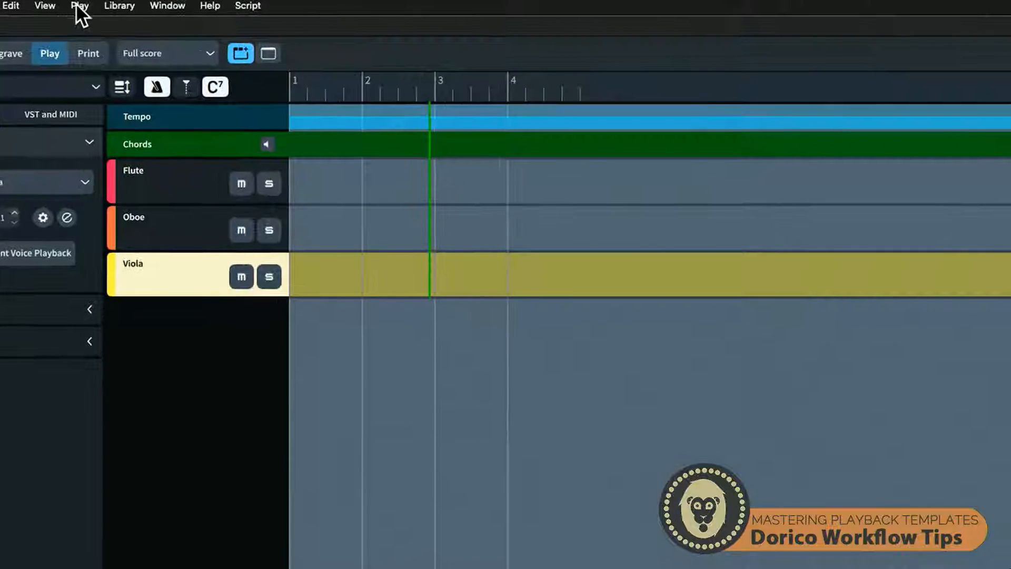
- Create a new playback template named My Favs
{"action": "left_click", "coordinate": [80, 5]}
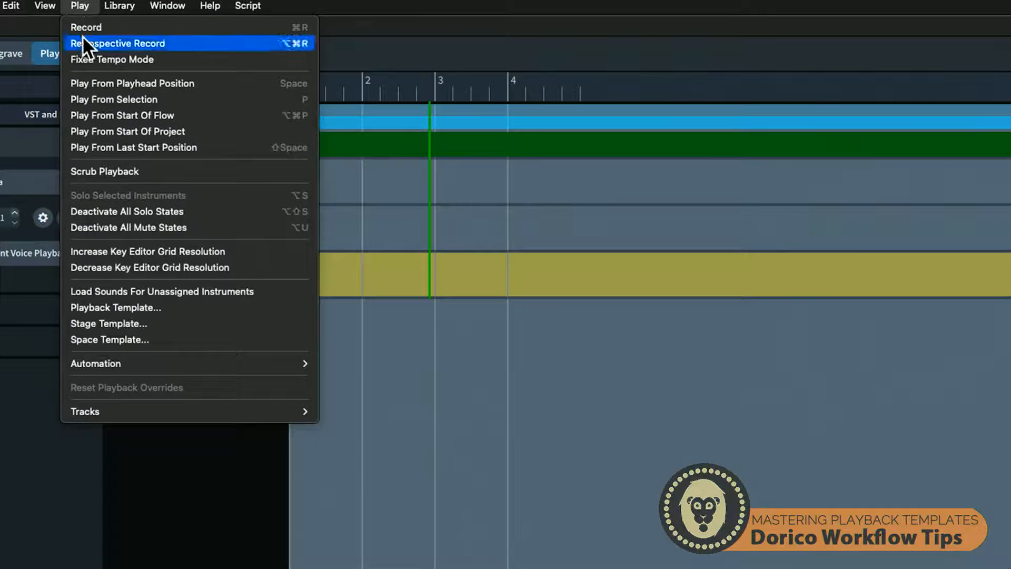
{"action": "left_click", "coordinate": [106, 311]}
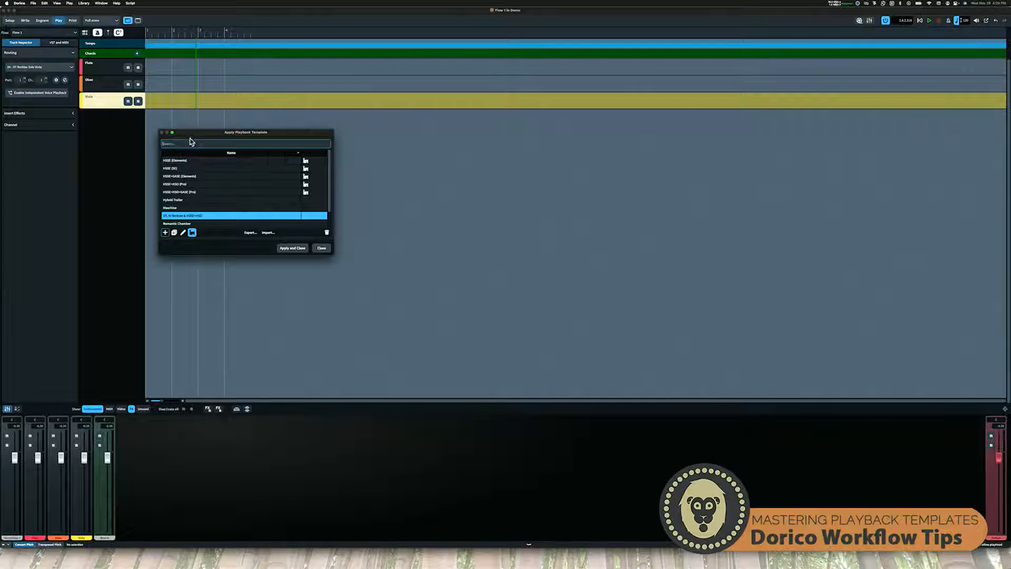
{"action": "left_click_drag", "start_coordinate": [197, 136], "coordinate": [340, 144]}
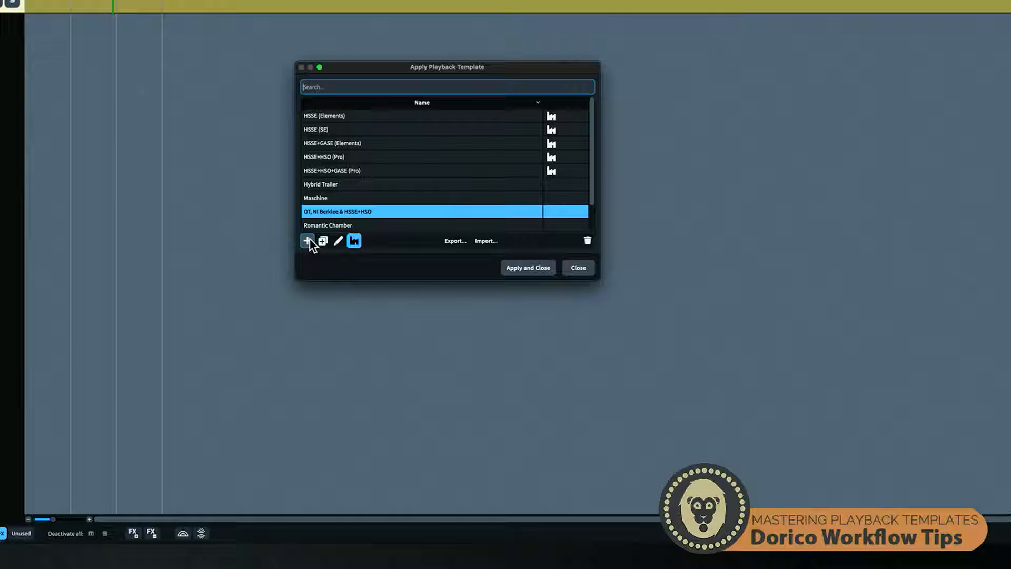
{"action": "left_click", "coordinate": [309, 238]}
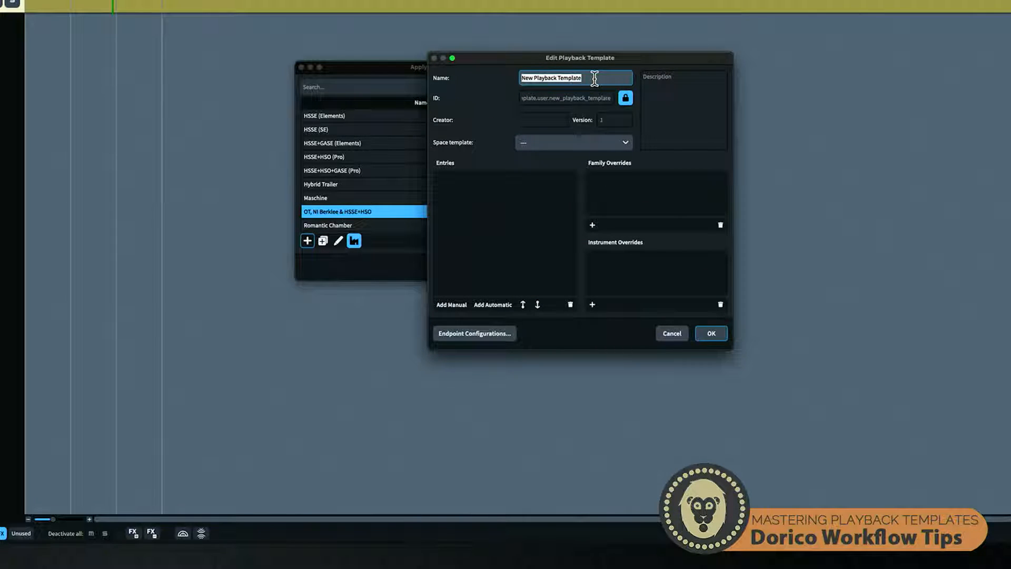
{"action": "type", "text": "My Favs"}
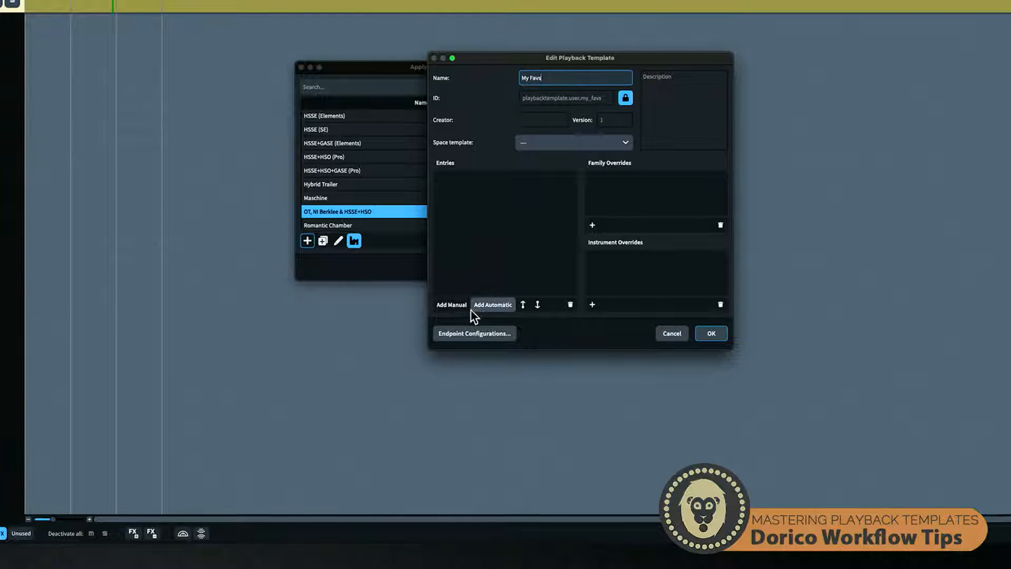
- Add HSSE+HSO (Pro) as an automatic entry and Noire Felt as a manual entry to the My Favs template
{"action": "left_click", "coordinate": [490, 305]}
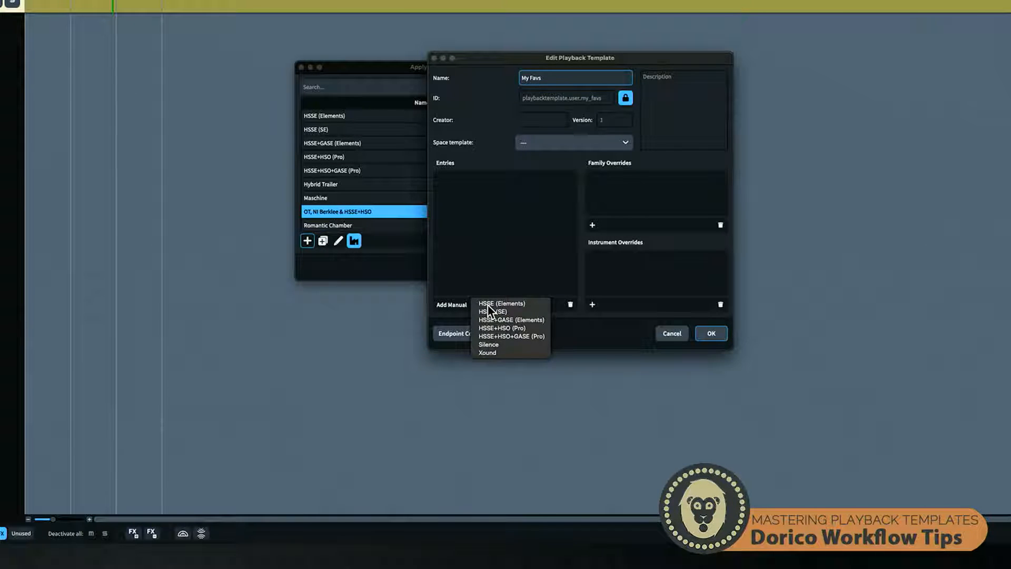
{"action": "left_click", "coordinate": [526, 326]}
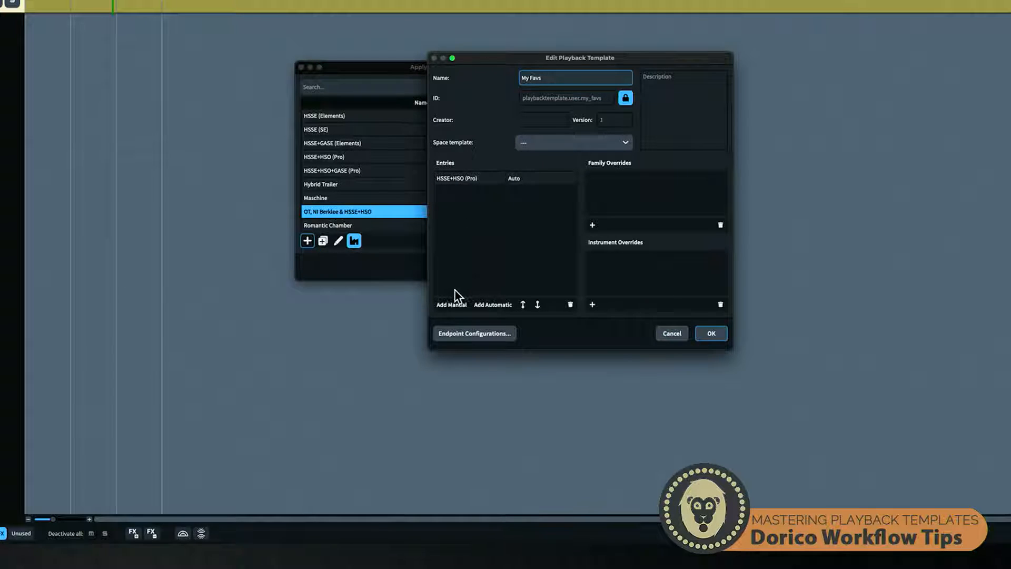
{"action": "left_click", "coordinate": [452, 306]}
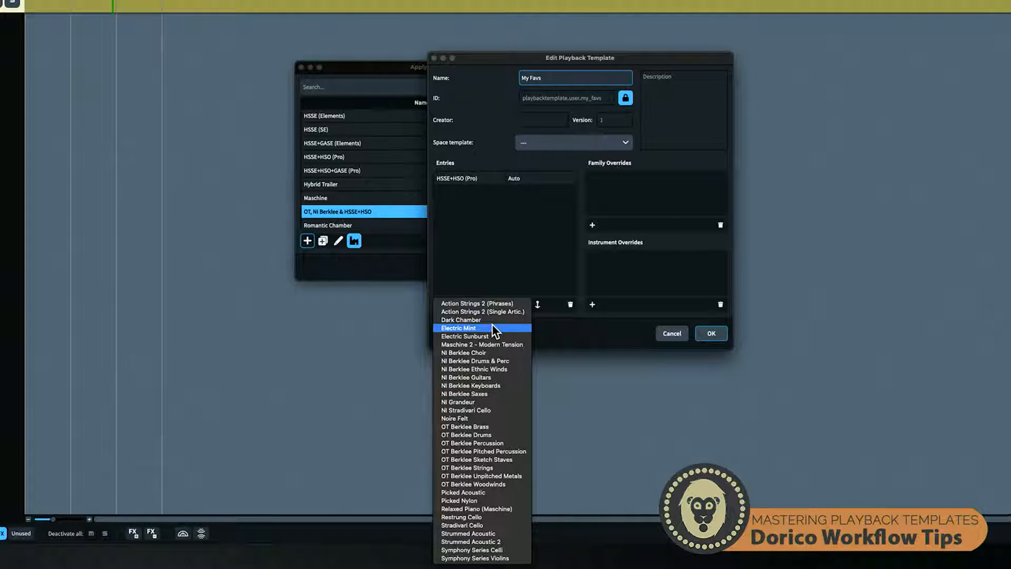
{"action": "left_click", "coordinate": [477, 419]}
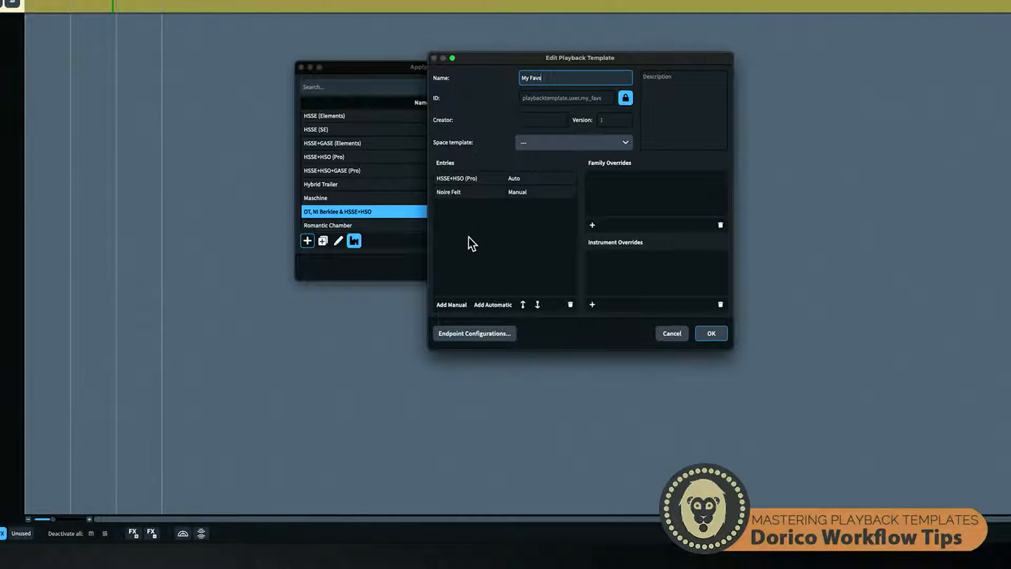
- Check which instrument the Noire Felt endpoint configuration covers, then close the configurations without changes
{"action": "left_click", "coordinate": [460, 189]}
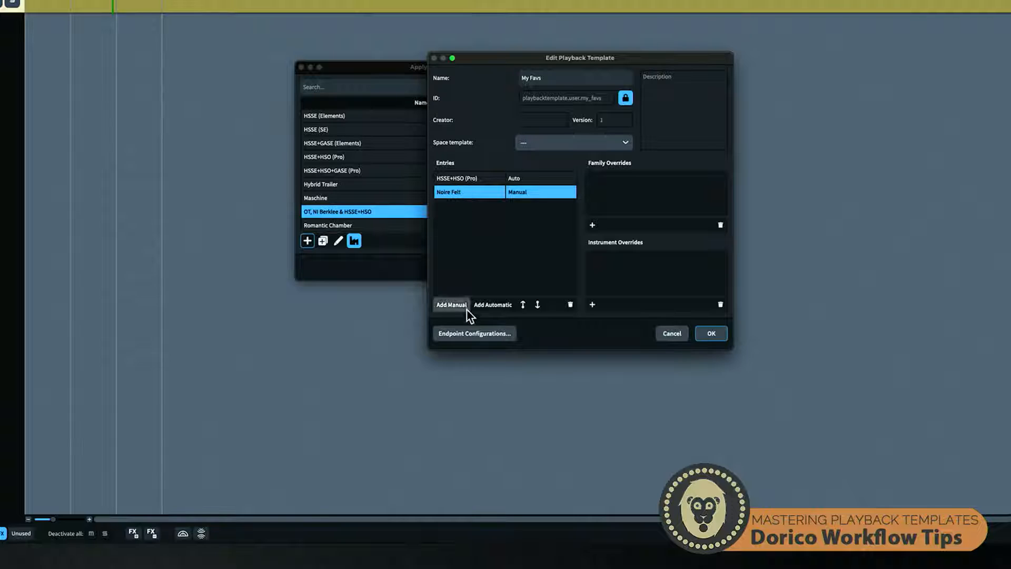
{"action": "left_click", "coordinate": [472, 329]}
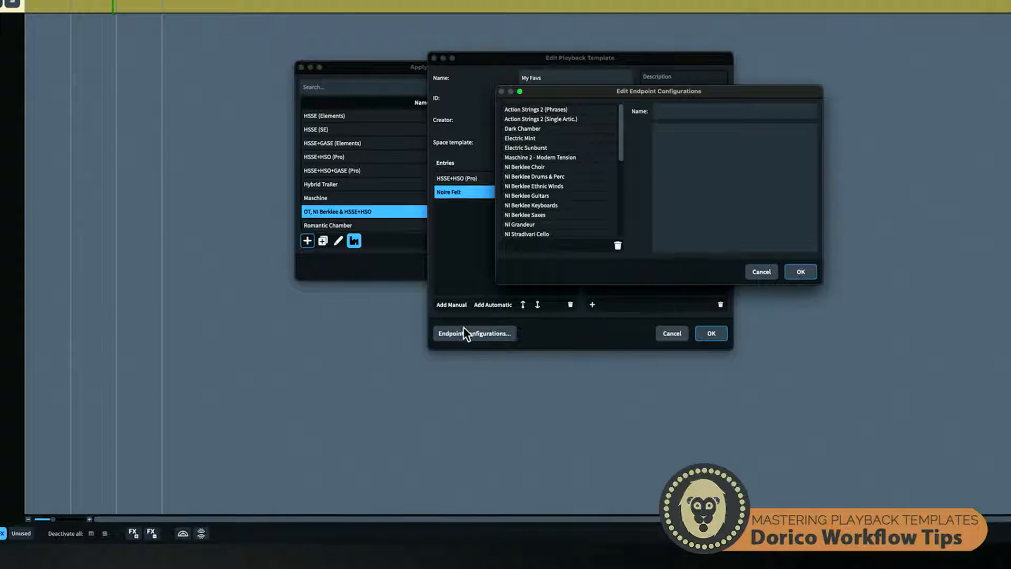
{"action": "scroll", "coordinate": [538, 191], "scroll_direction": "down", "scroll_amount": 5}
{"action": "left_click", "coordinate": [533, 181]}
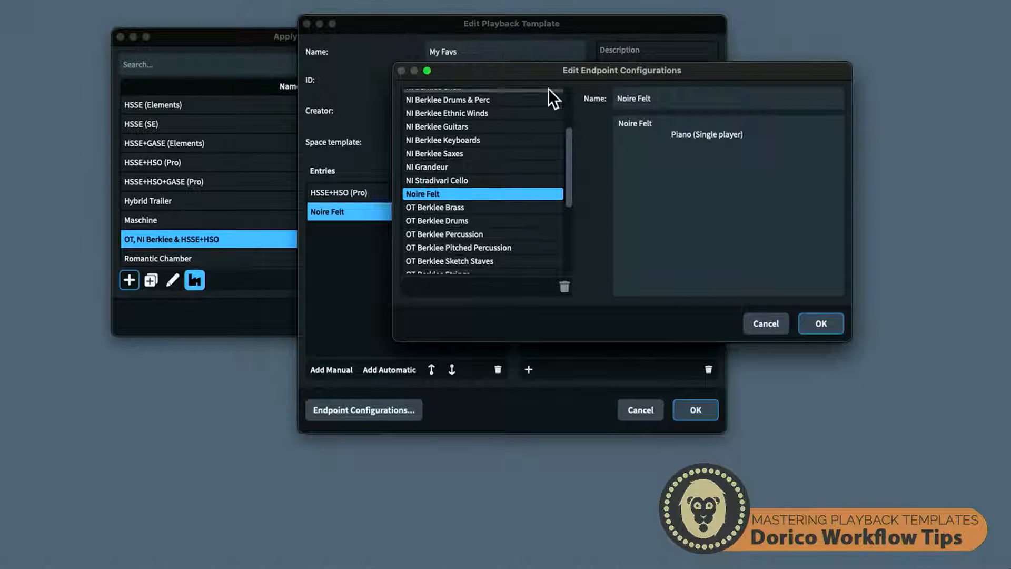
{"action": "left_click", "coordinate": [760, 318]}
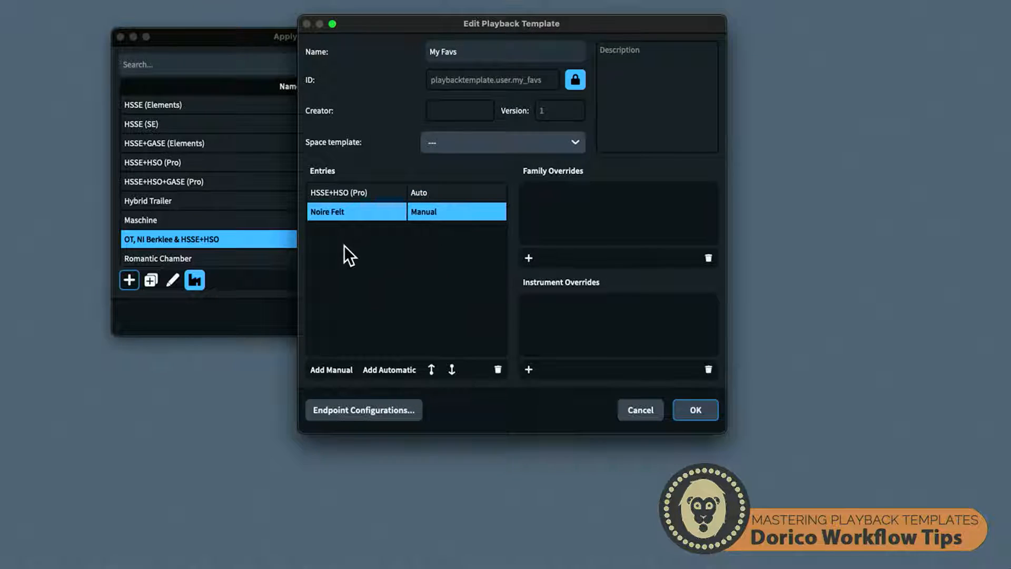
- Add NI Stradivari Cello as a manual entry and set the My Favs space template to Default
{"action": "left_click", "coordinate": [328, 364]}
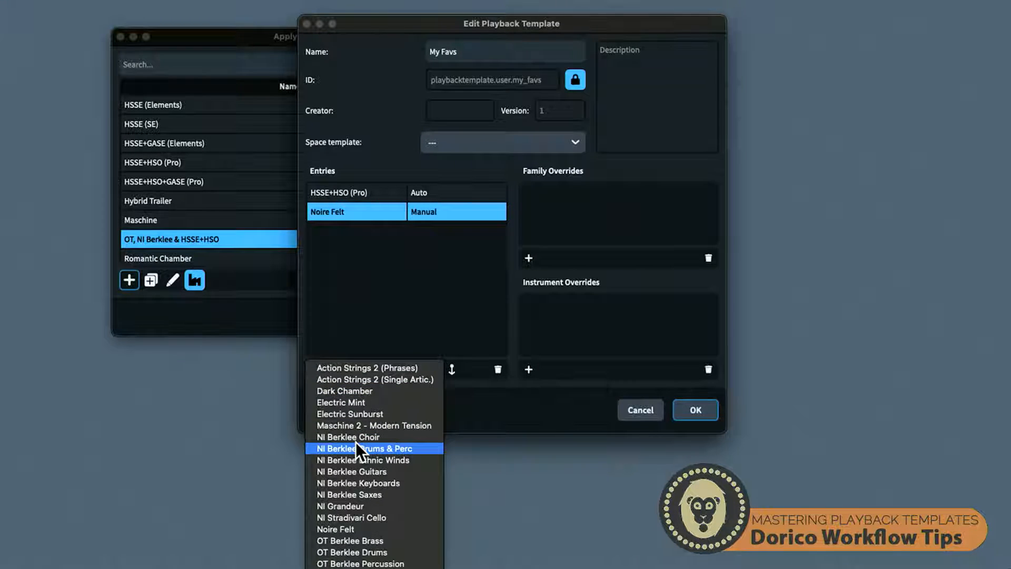
{"action": "left_click", "coordinate": [350, 514]}
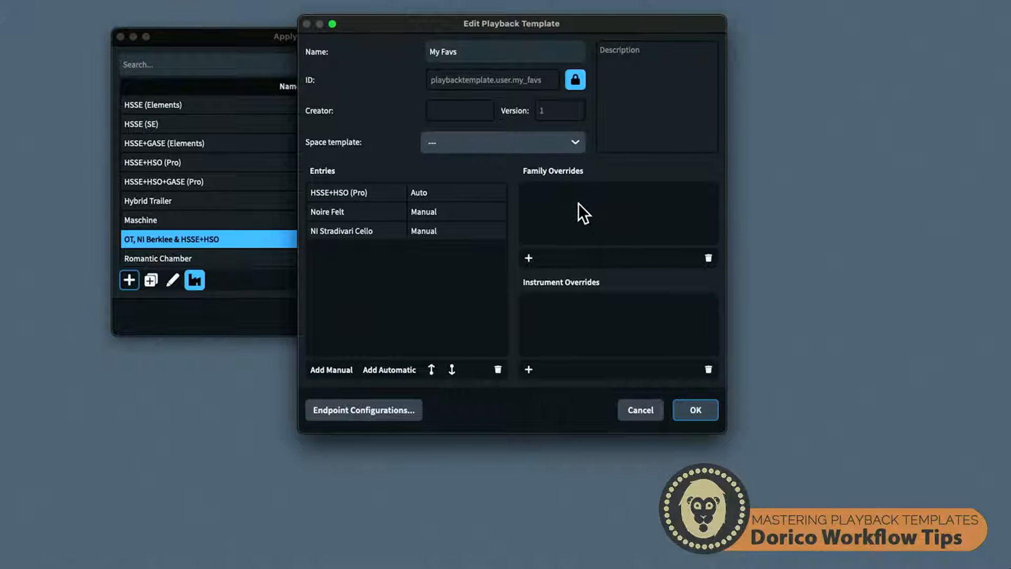
{"action": "left_click", "coordinate": [576, 142]}
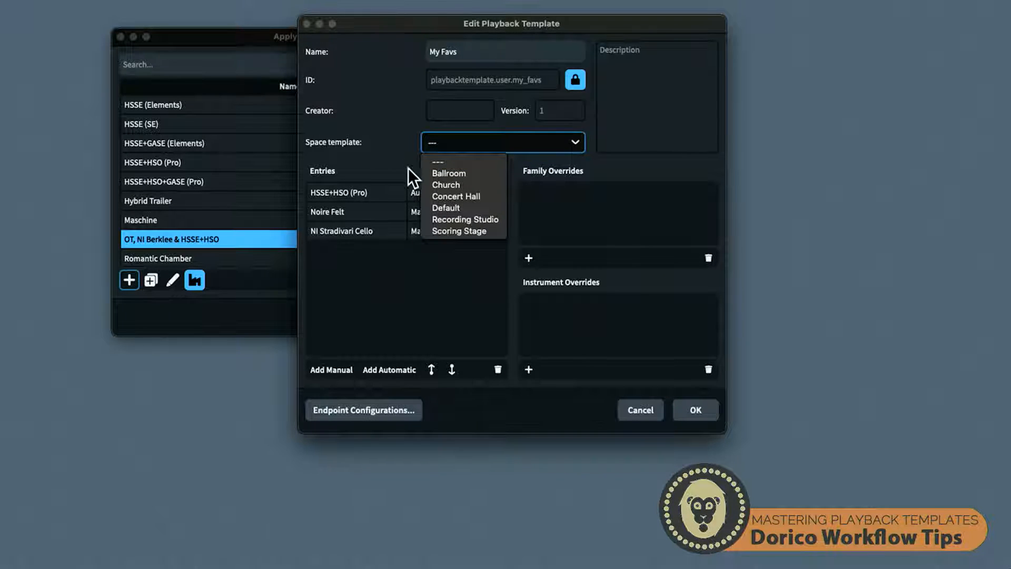
{"action": "left_click", "coordinate": [450, 207]}
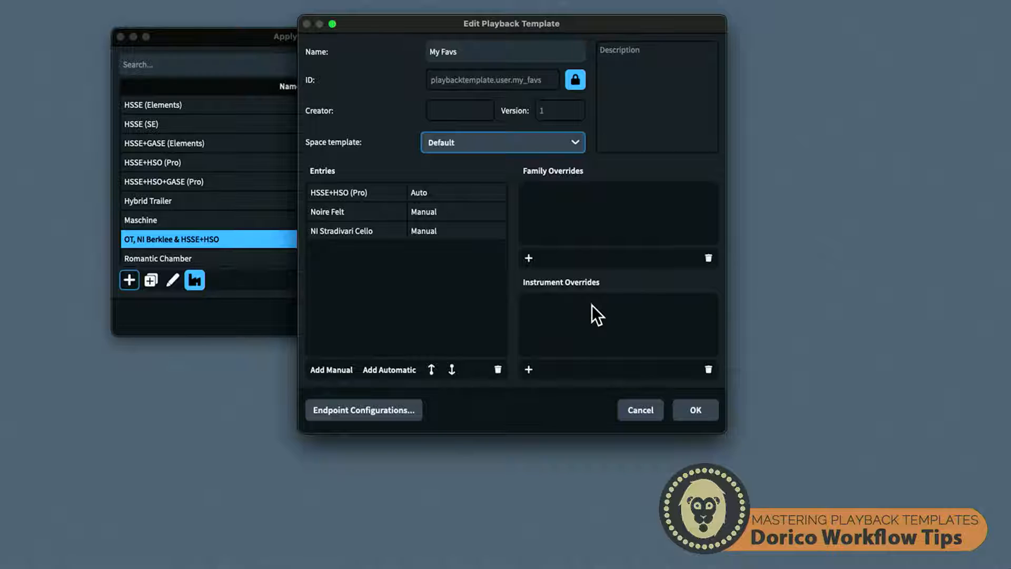
- Add Piano as an instrument override for the Noire Felt entry of the My Favs template
{"action": "left_click", "coordinate": [361, 194]}
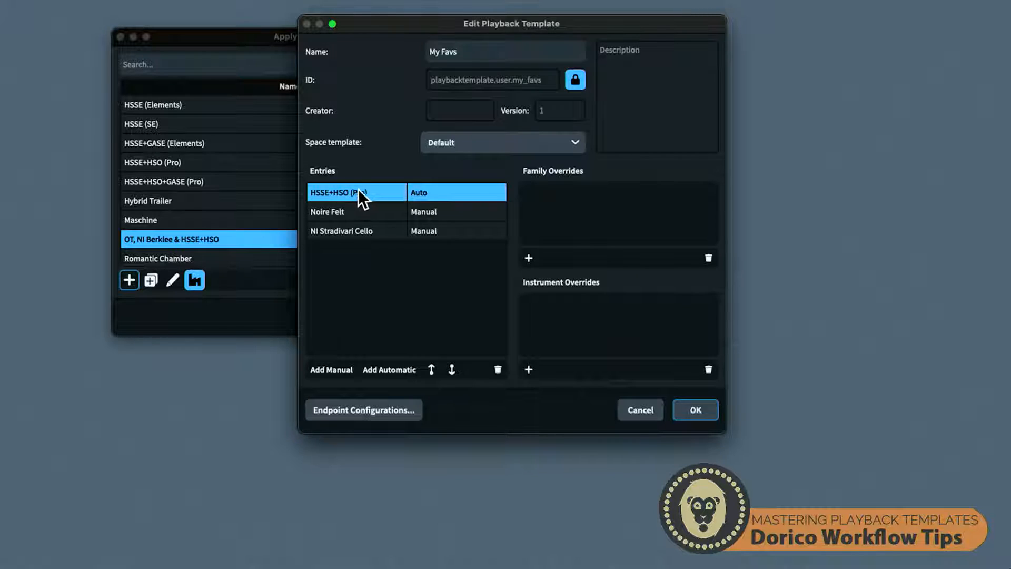
{"action": "left_click", "coordinate": [369, 206]}
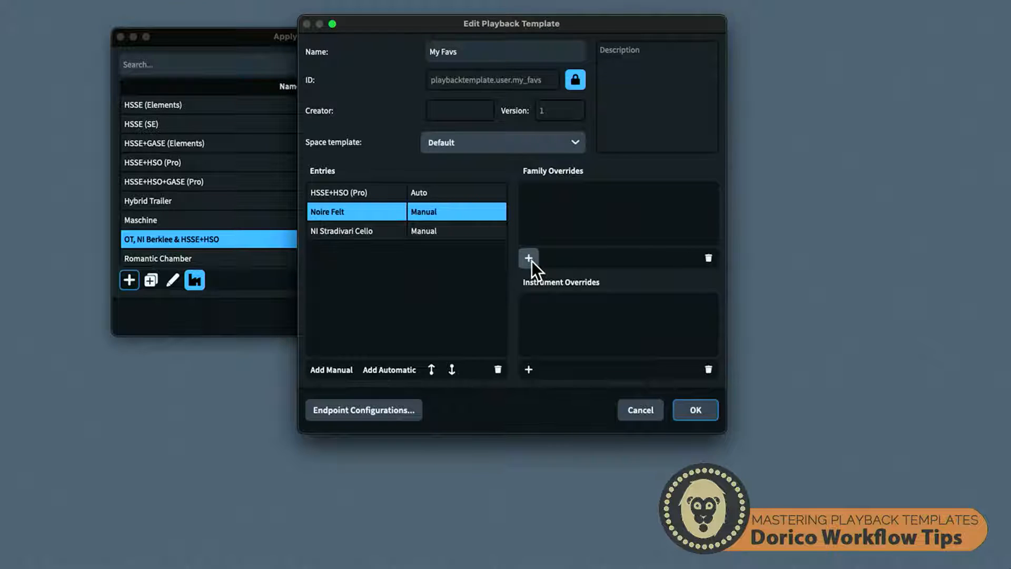
{"action": "left_click", "coordinate": [529, 369]}
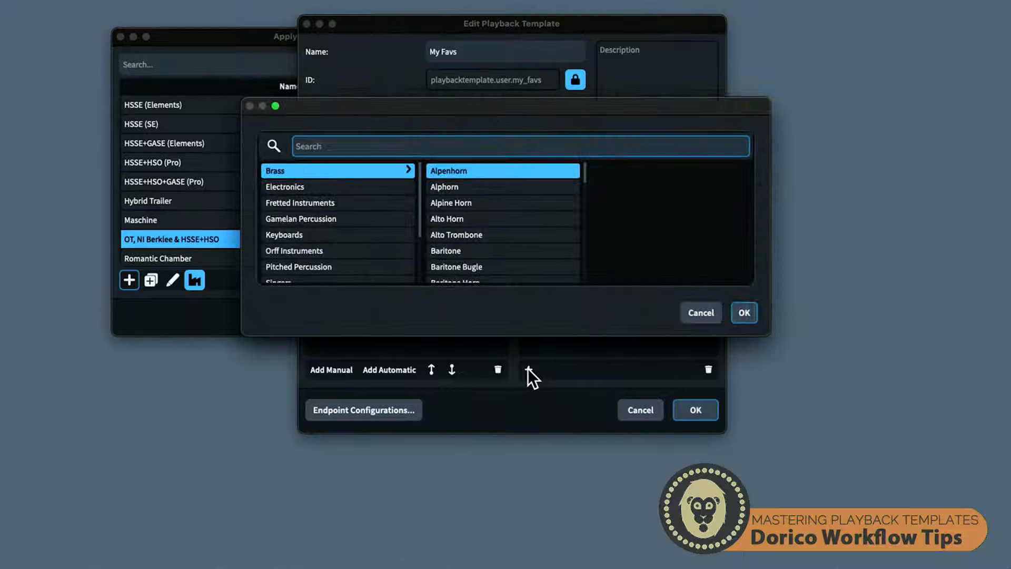
{"action": "type", "text": "pia"}
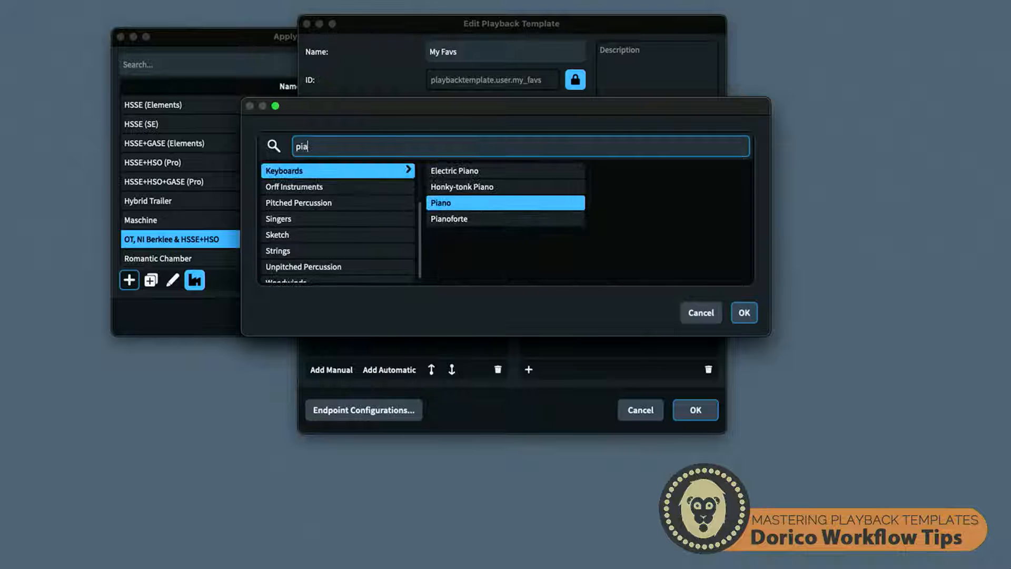
{"action": "left_click", "coordinate": [523, 201]}
{"action": "left_click", "coordinate": [743, 311]}
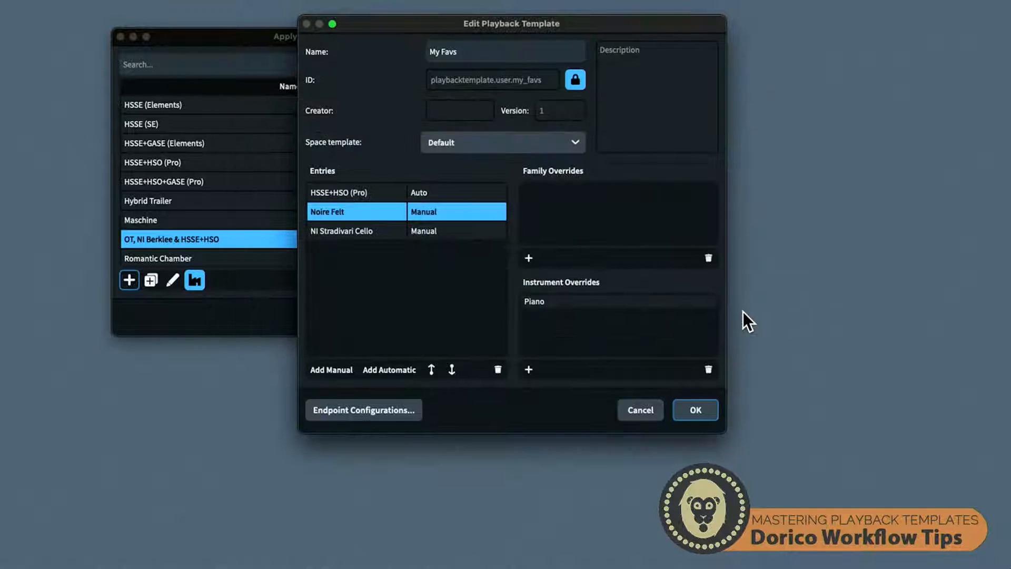
- Compare the overrides assigned to the HSSE+HSO (Pro) and Noire Felt entries
{"action": "left_click", "coordinate": [360, 191]}
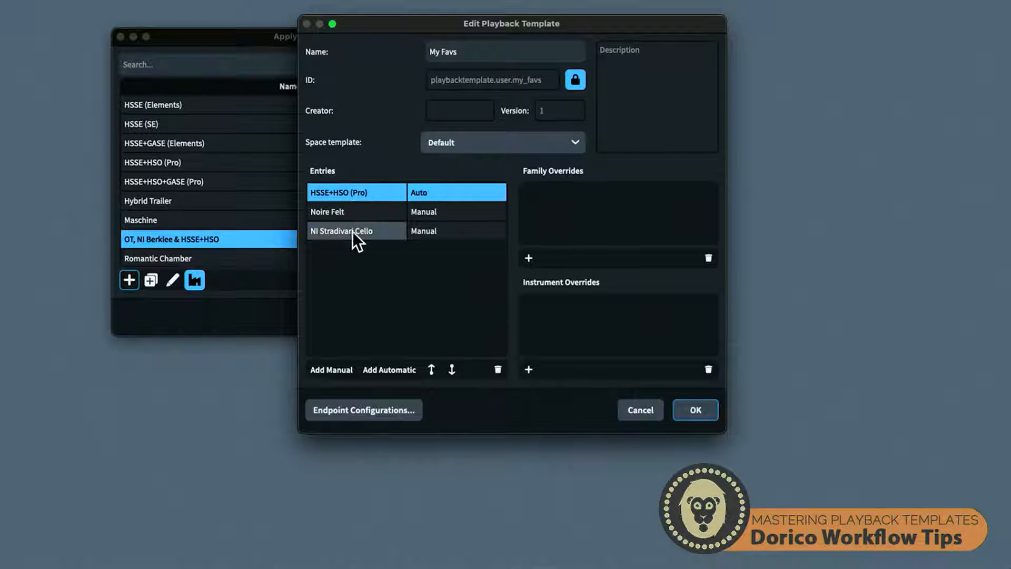
{"action": "left_click", "coordinate": [368, 210]}
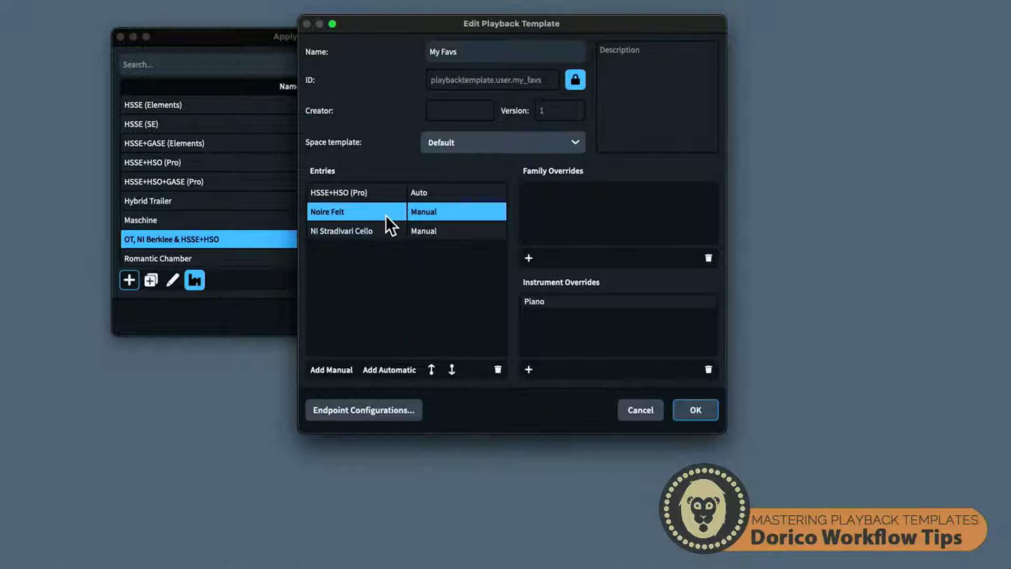
{"action": "left_click", "coordinate": [552, 296]}
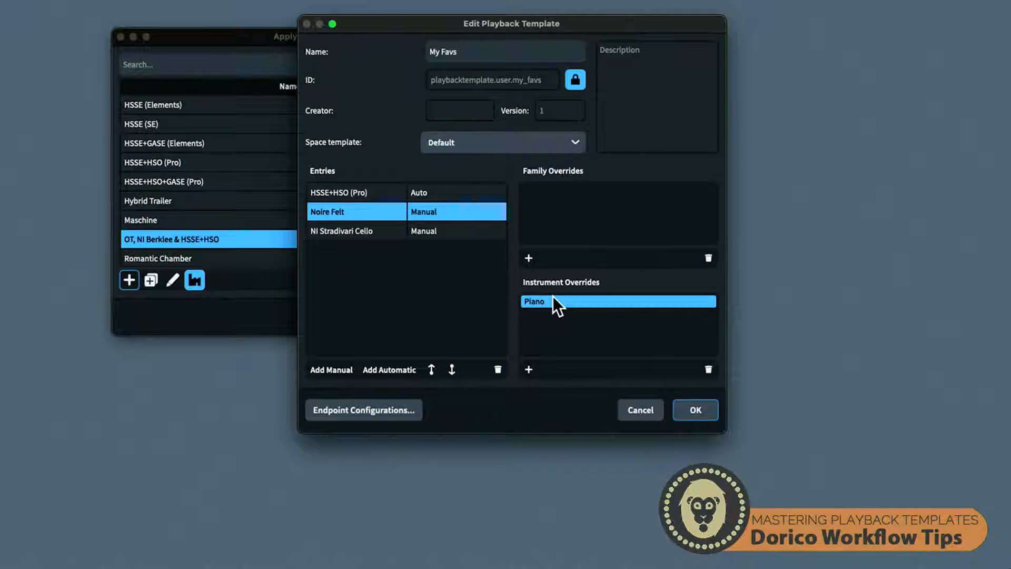
{"action": "left_click", "coordinate": [353, 194]}
{"action": "left_click", "coordinate": [355, 209]}
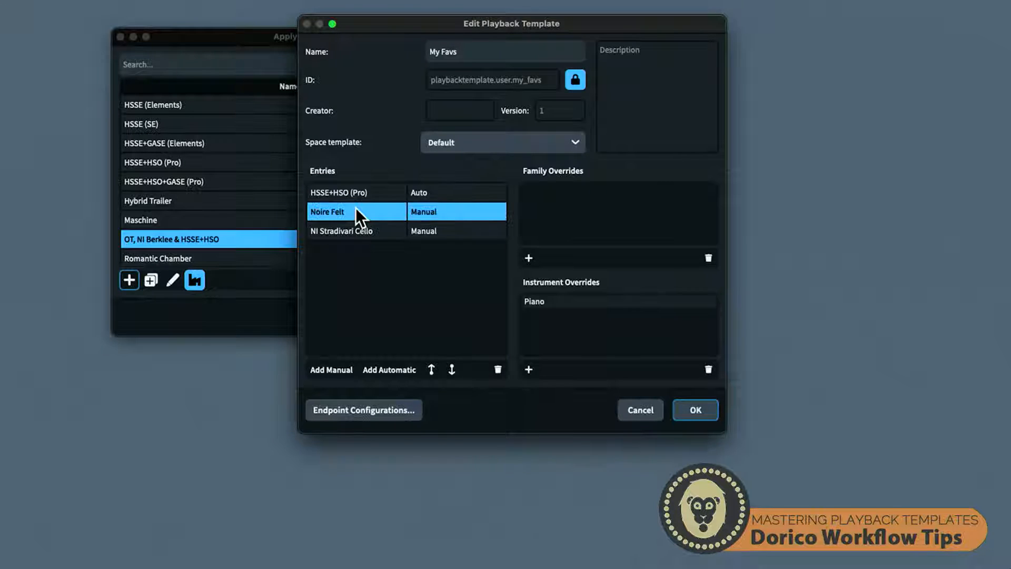
- Start adding an instrument override to the NI Stradivari Cello entry
{"action": "left_click", "coordinate": [378, 228]}
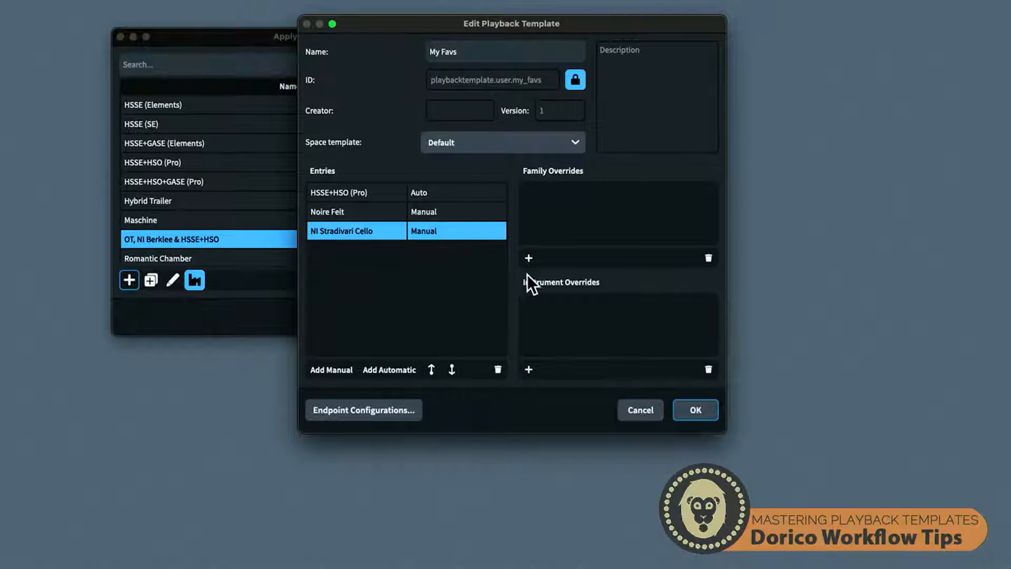
{"action": "left_click", "coordinate": [529, 370]}
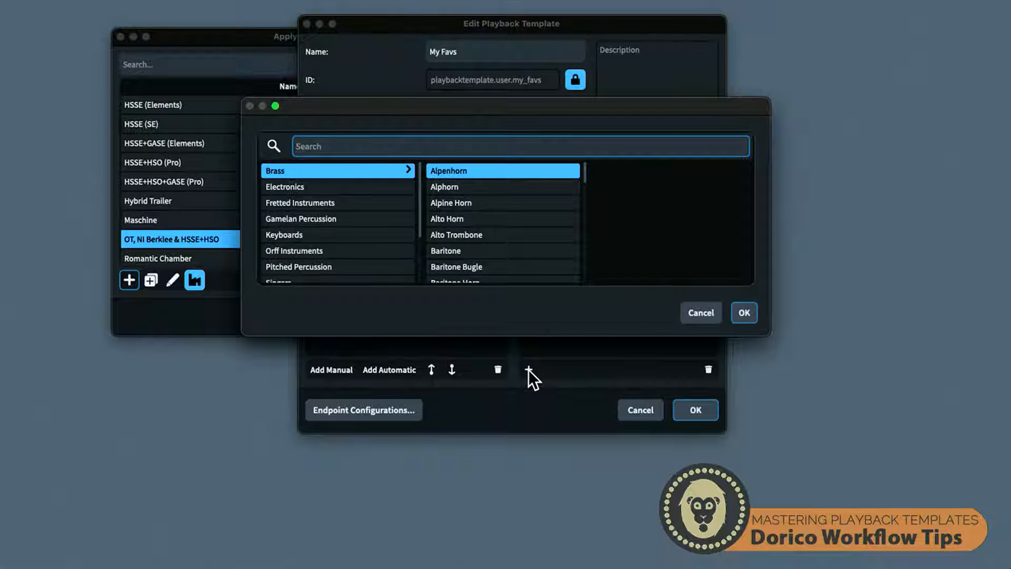
{"action": "type", "text": "cel"}
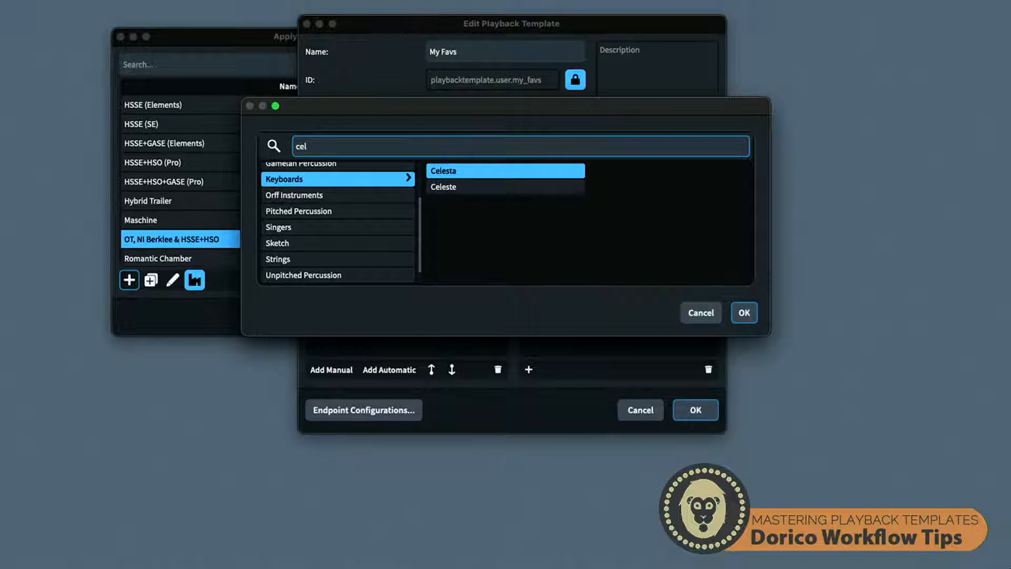
{"action": "key", "text": "BackSpace"}
{"action": "key", "text": "BackSpace"}
{"action": "key", "text": "BackSpace"}
{"action": "type", "text": "vio"}
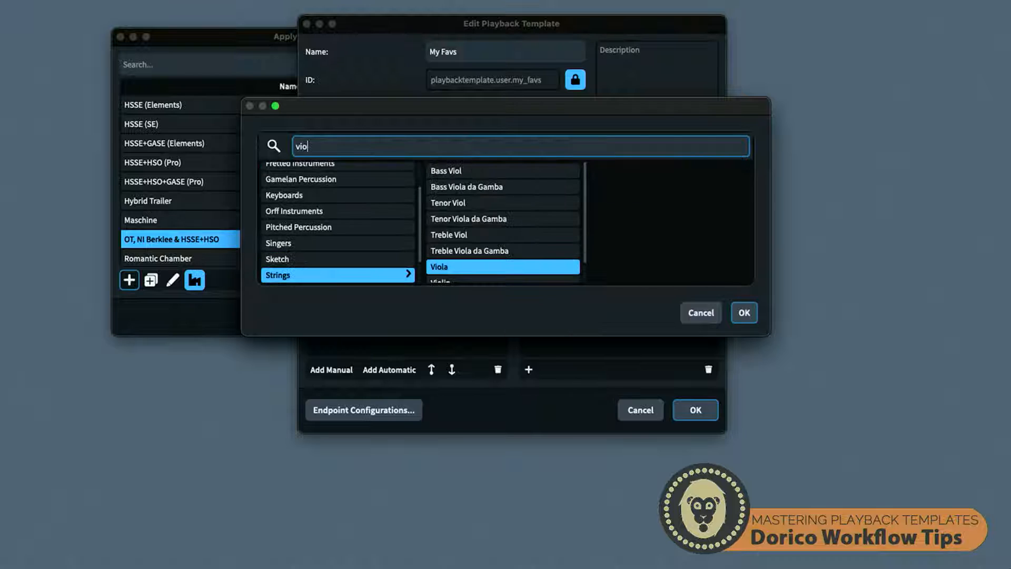
{"action": "type", "text": "lin"}
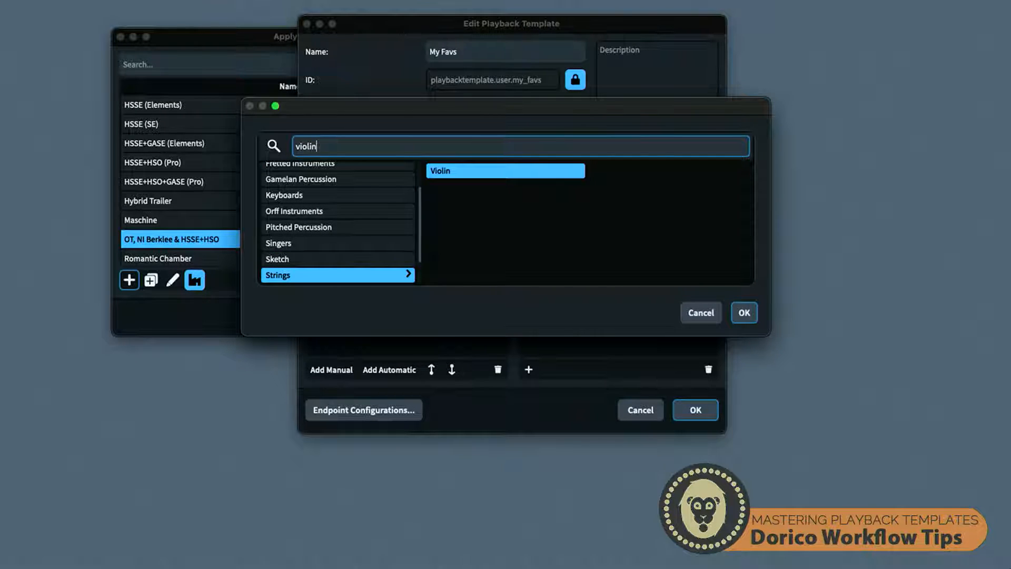
{"action": "key", "text": "BackSpace"}
{"action": "key", "text": "BackSpace"}
{"action": "key", "text": "BackSpace"}
{"action": "key", "text": "BackSpace"}
{"action": "key", "text": "BackSpace"}
{"action": "key", "text": "BackSpace"}
- Search the instruments for cello and add Violoncello as the NI Stradivari Cello entry's instrument override
{"action": "type", "text": "c"}
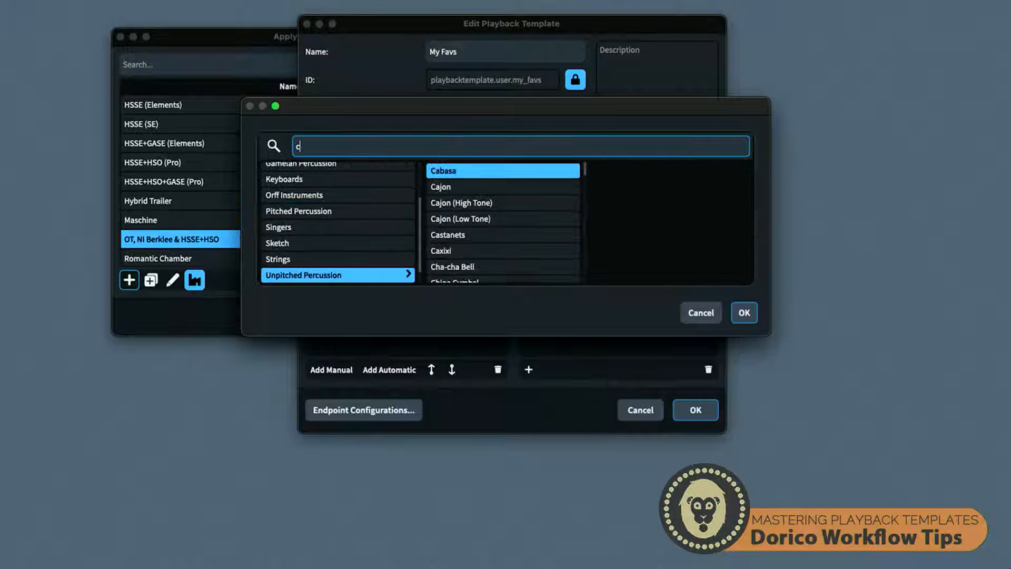
{"action": "type", "text": "ello"}
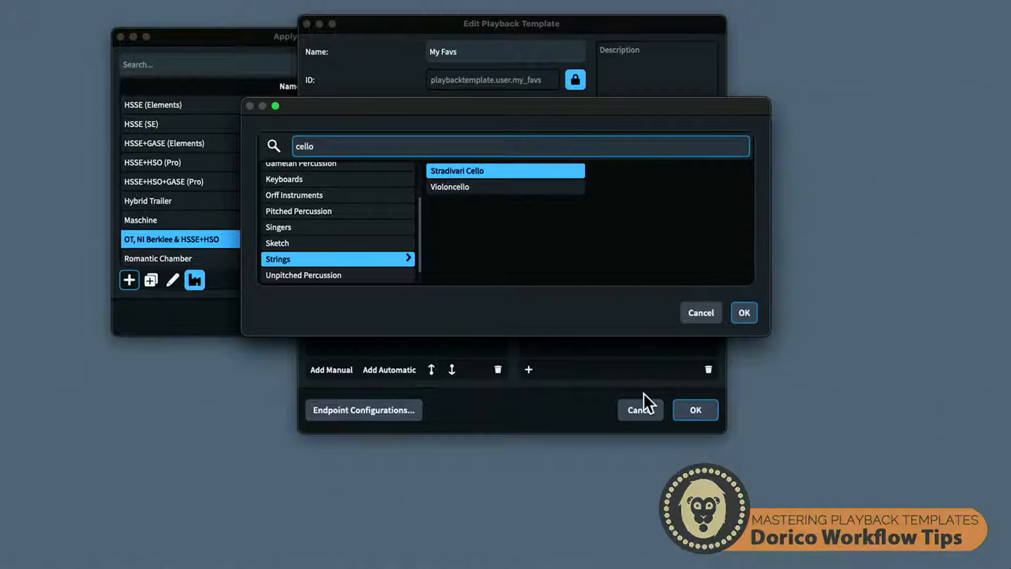
{"action": "left_click", "coordinate": [456, 188]}
{"action": "left_click", "coordinate": [742, 312]}
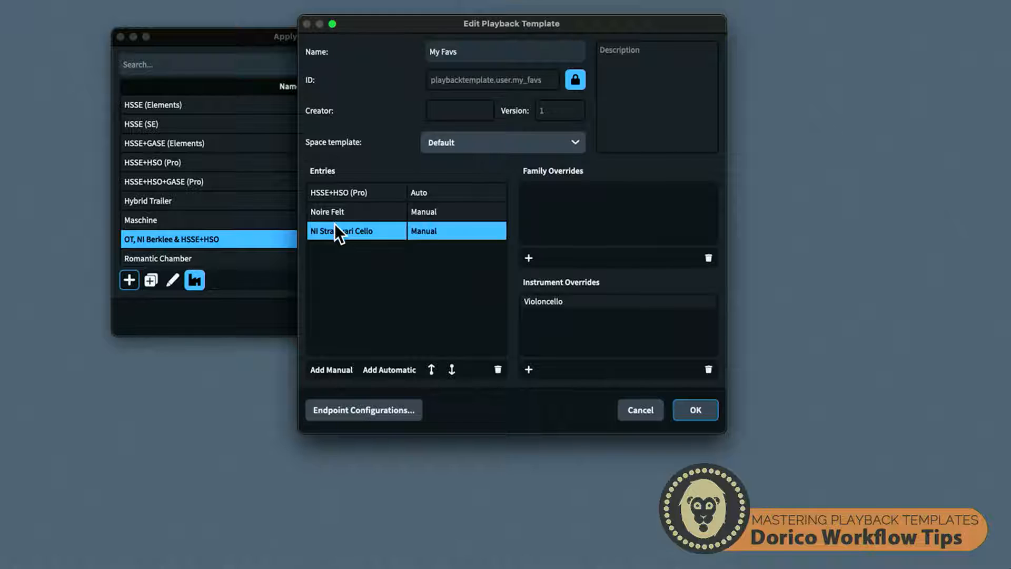
- Check which instruments the Dark Chamber endpoint configuration covers, then close the configurations without changes
{"action": "left_click", "coordinate": [370, 412]}
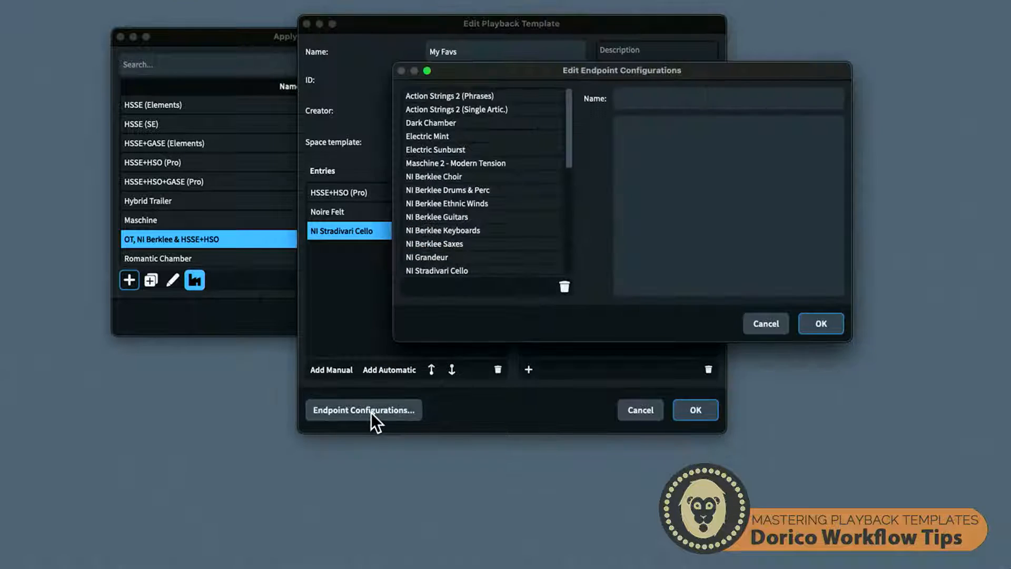
{"action": "left_click", "coordinate": [472, 123]}
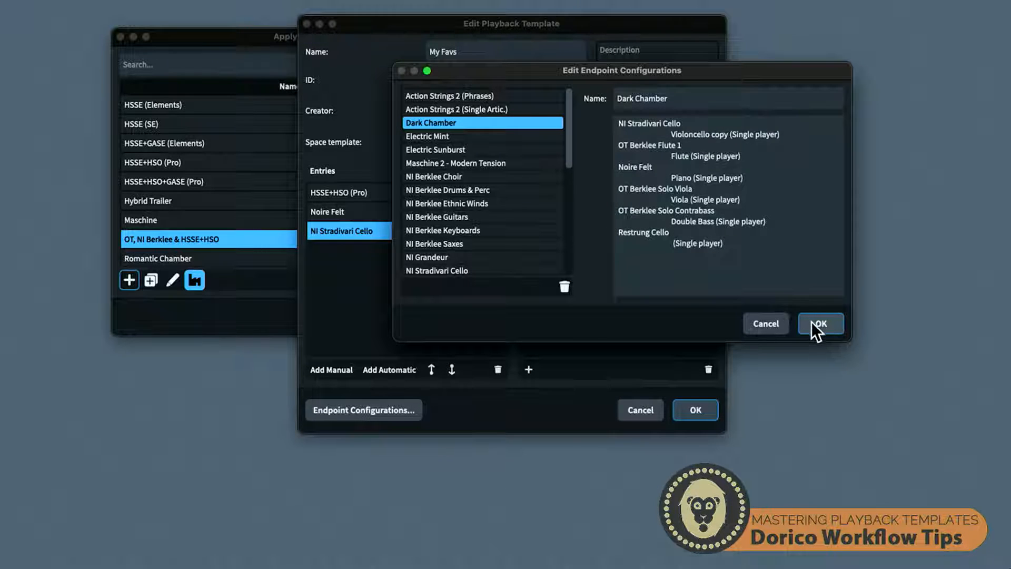
{"action": "left_click", "coordinate": [781, 327]}
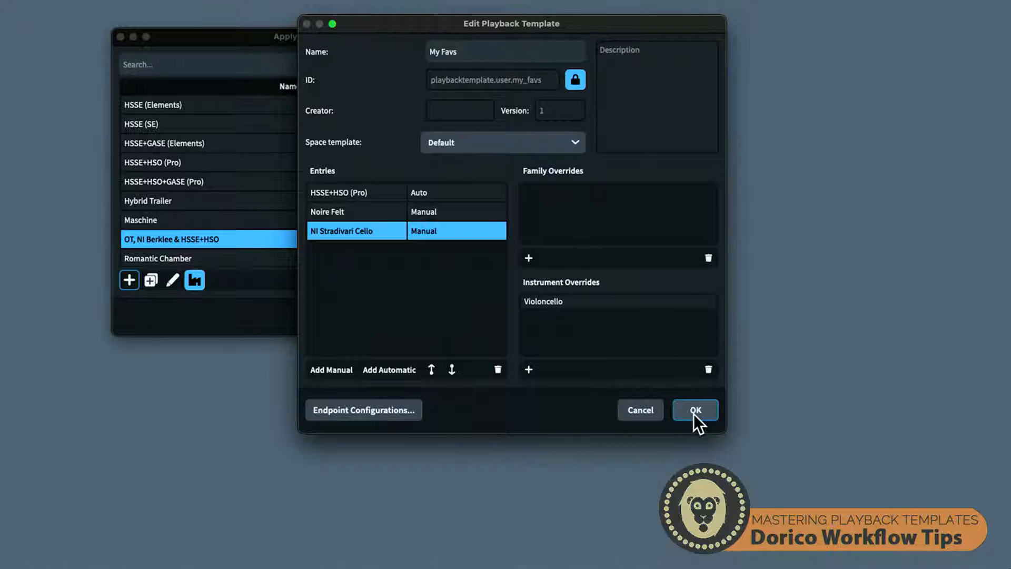
- Move HSSE+HSO (Pro) below both manual entries, then save the My Favs template and close the template list without applying it
{"action": "left_click", "coordinate": [390, 192]}
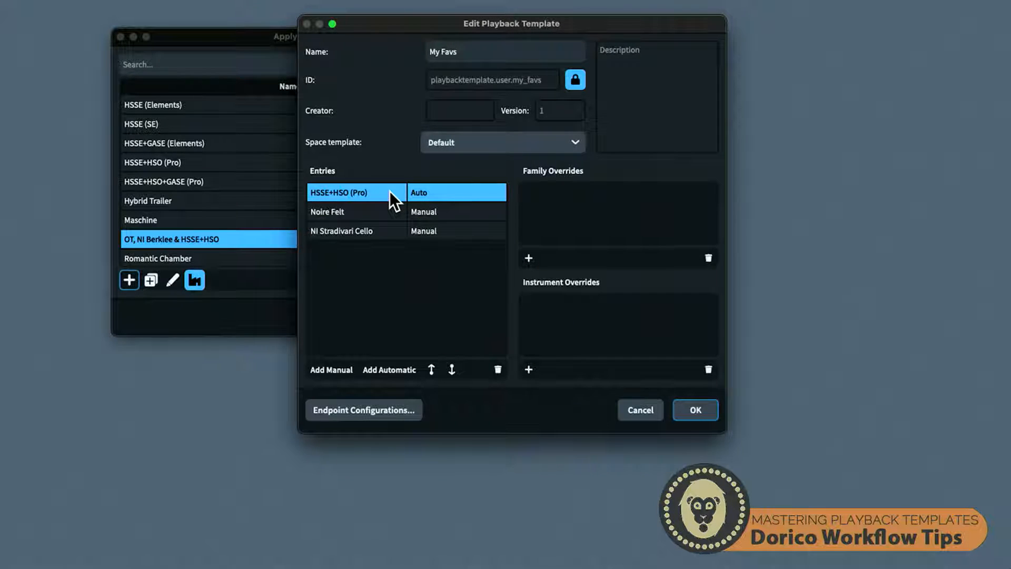
{"action": "left_click", "coordinate": [456, 370]}
{"action": "left_click", "coordinate": [457, 370]}
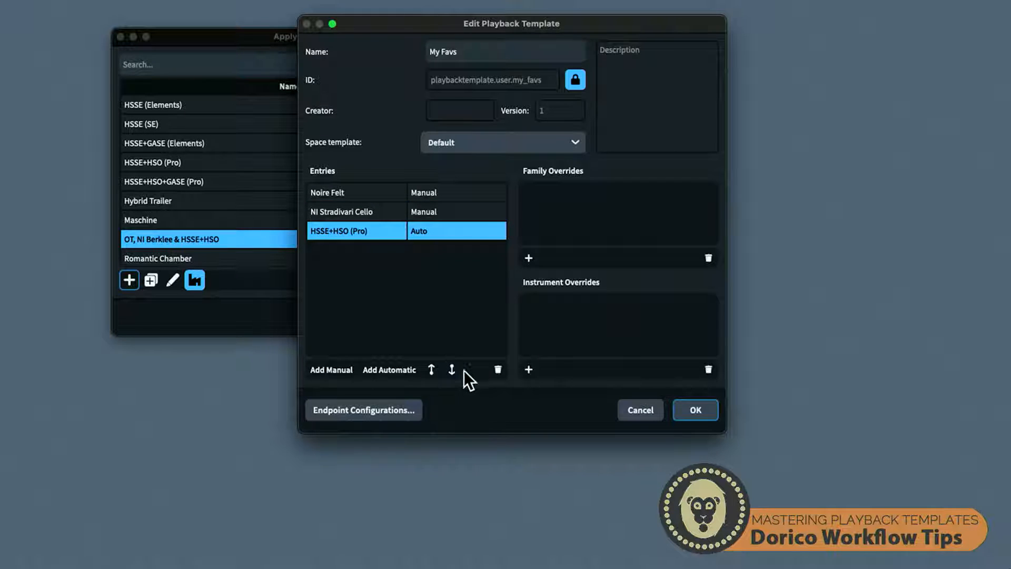
{"action": "left_click", "coordinate": [691, 409]}
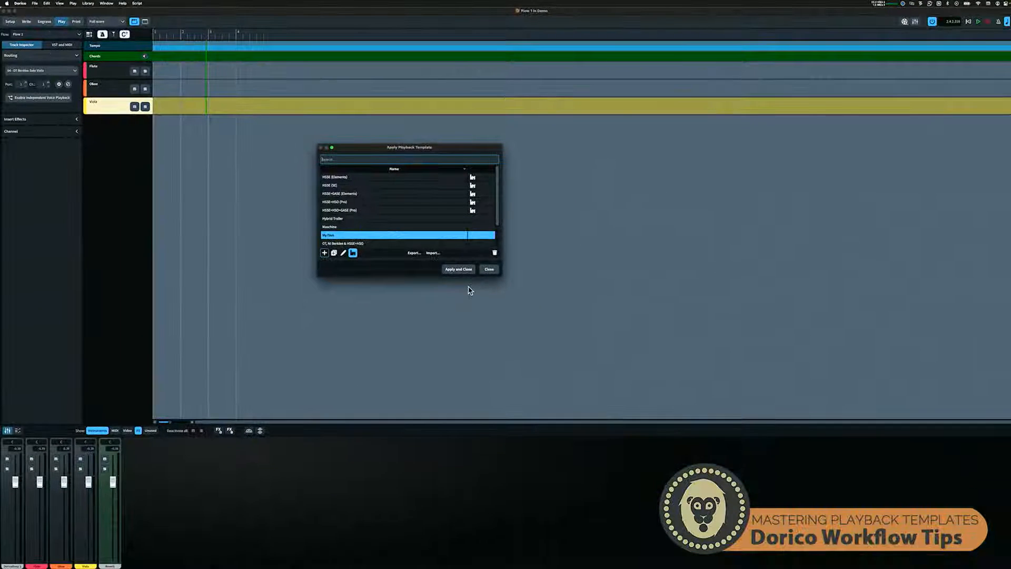
{"action": "left_click", "coordinate": [489, 270]}
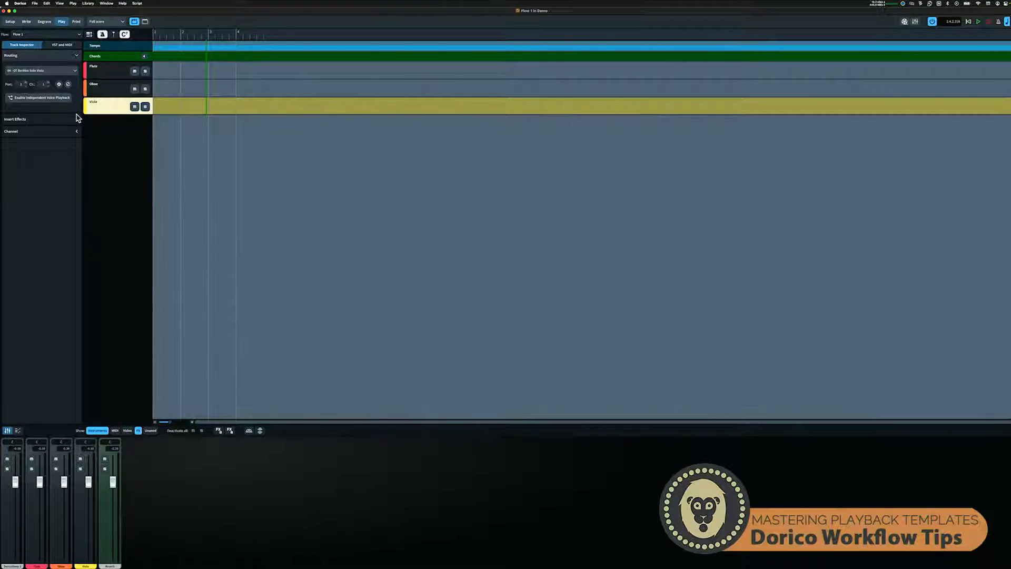
- Switch to Setup mode and add a solo player holding a Piano
{"action": "left_click", "coordinate": [10, 21]}
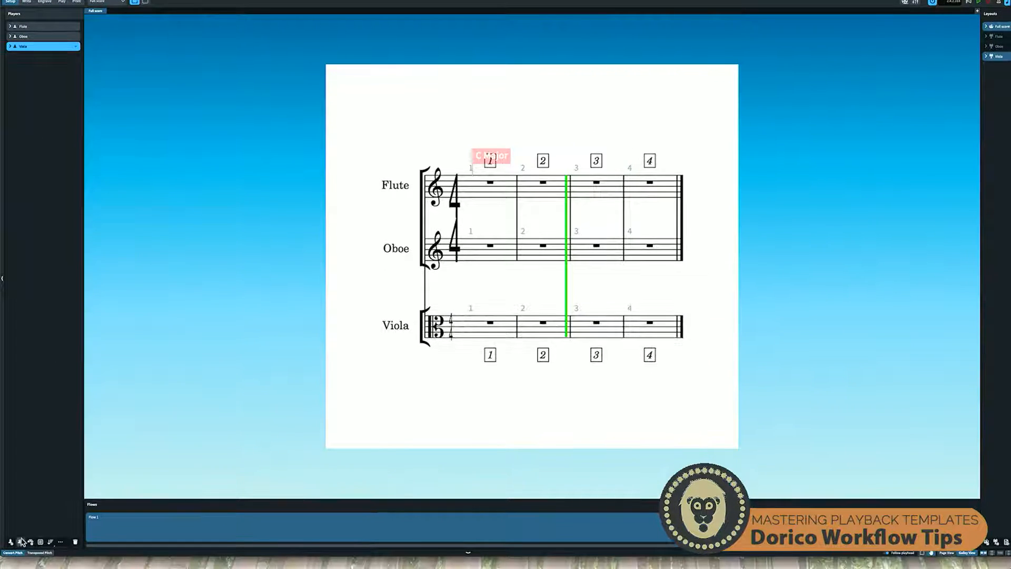
{"action": "left_click", "coordinate": [10, 546]}
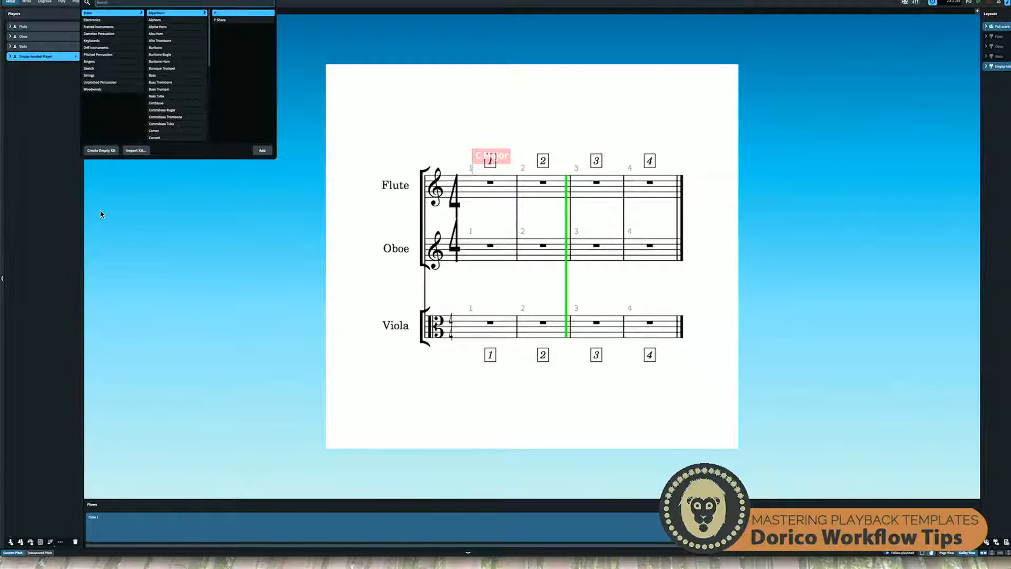
{"action": "type", "text": "piano"}
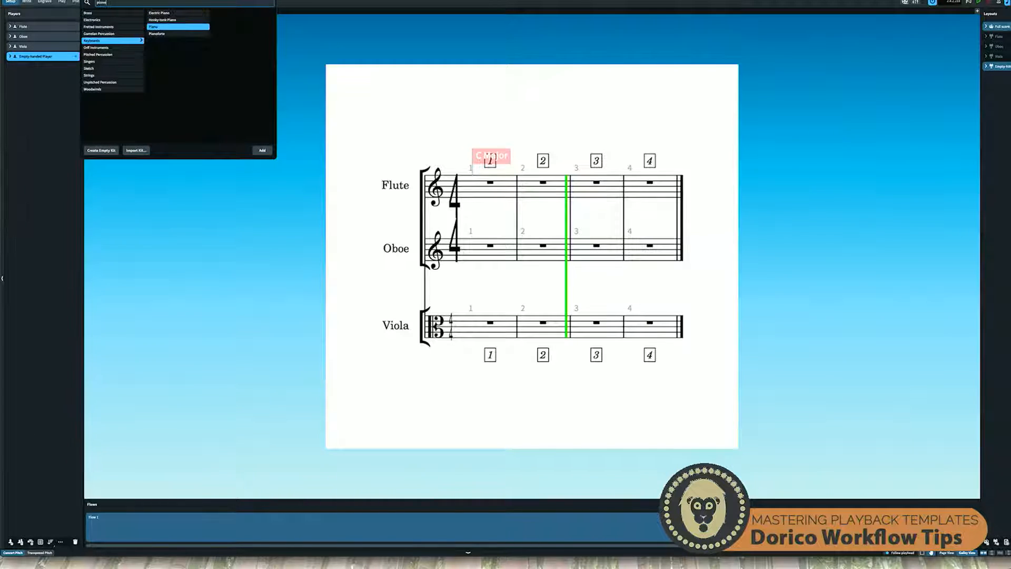
{"action": "key", "text": "Return"}
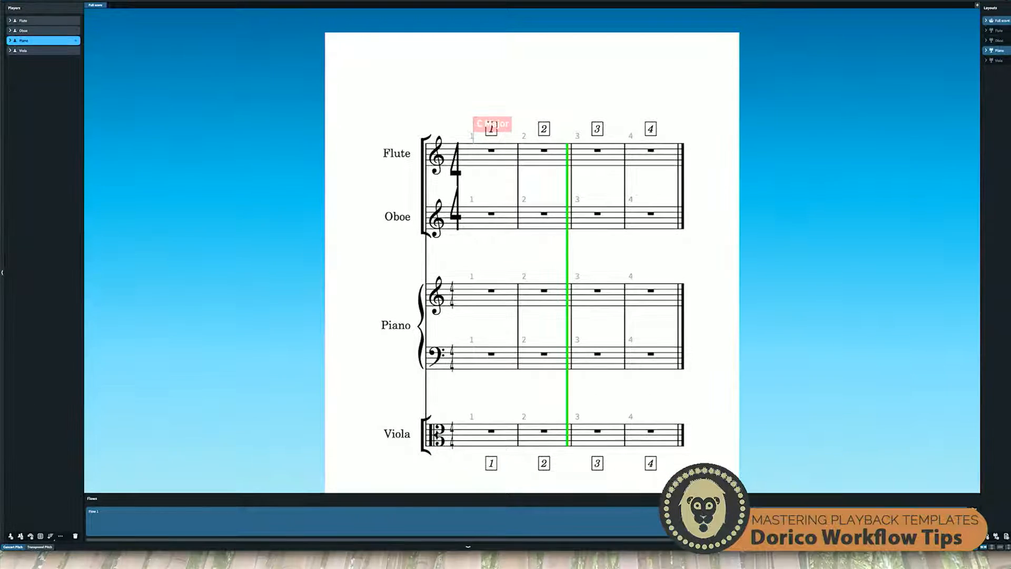
- Add a solo player holding a Violoncello
{"action": "left_click", "coordinate": [11, 536]}
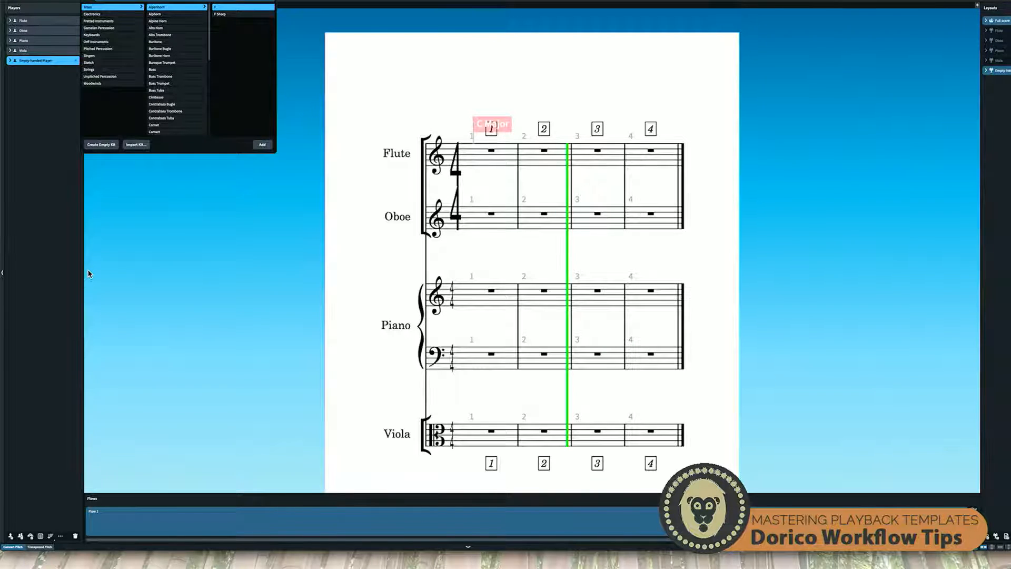
{"action": "scroll", "coordinate": [202, 39], "scroll_direction": "down", "scroll_amount": 10}
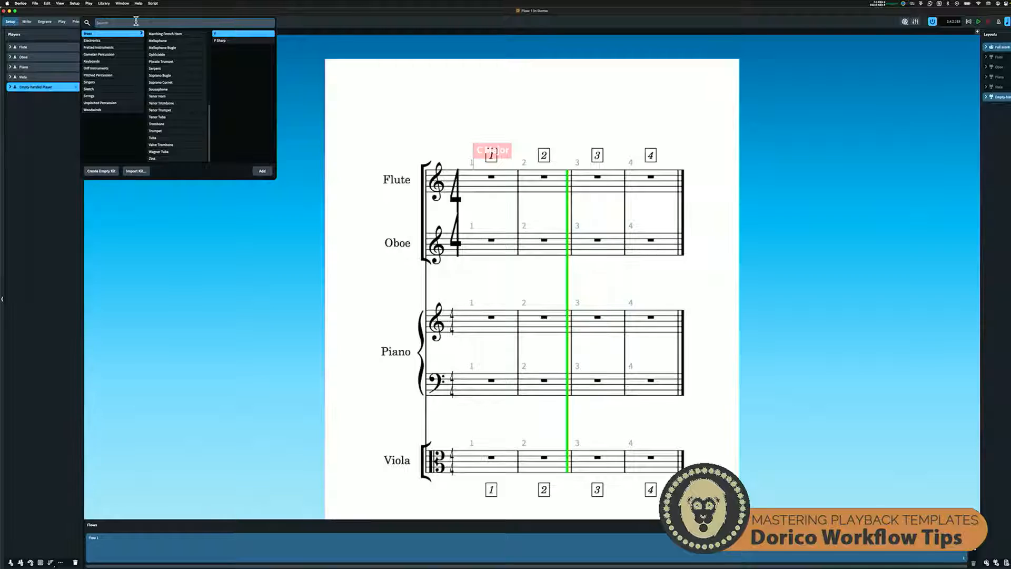
{"action": "type", "text": "cello"}
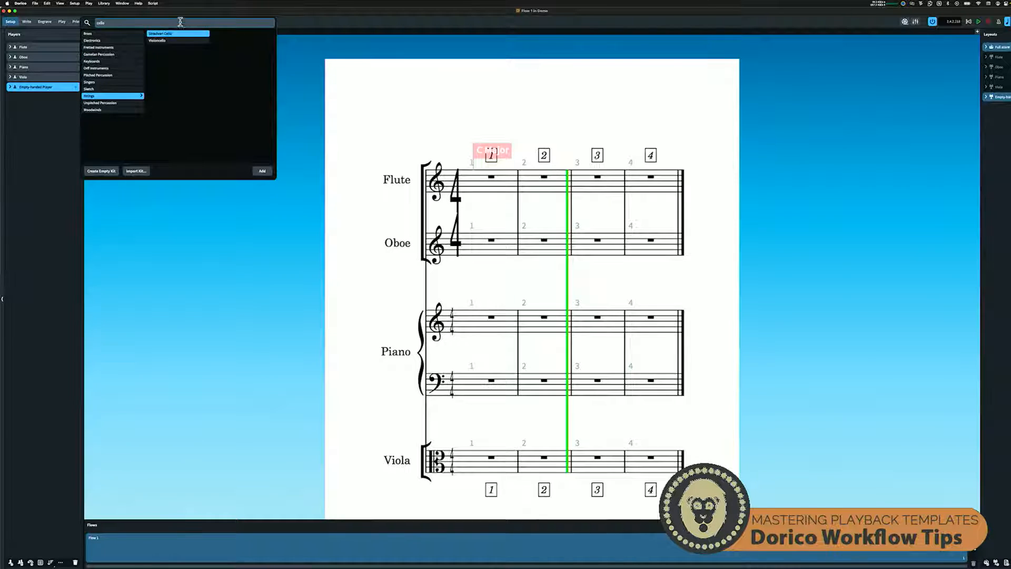
{"action": "left_click", "coordinate": [162, 40]}
{"action": "left_click", "coordinate": [262, 171]}
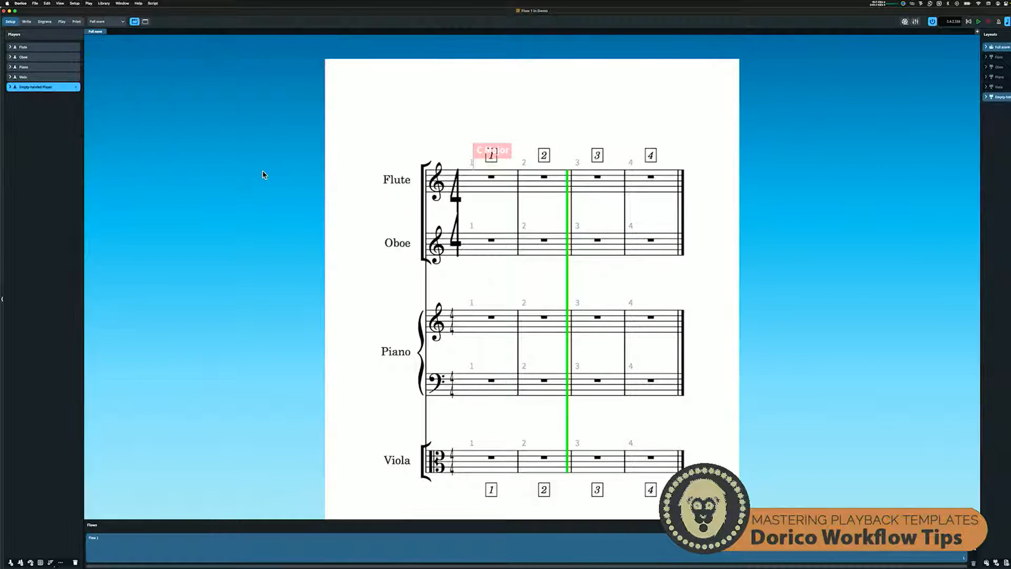
{"action": "scroll", "coordinate": [512, 285], "scroll_direction": "down", "scroll_amount": 3}
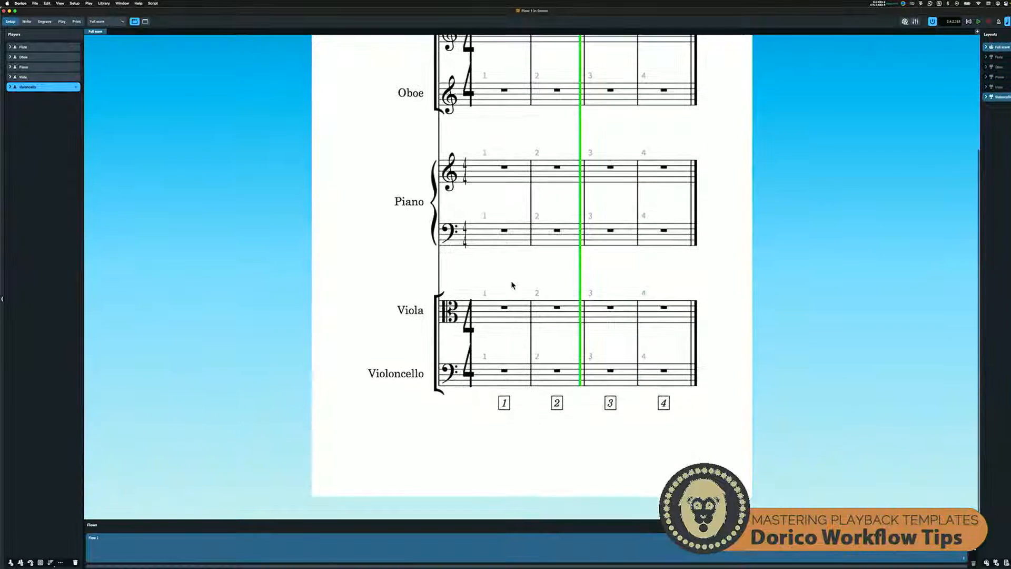
- Switch to Play mode and check the routing of the Piano track
{"action": "left_click", "coordinate": [61, 22]}
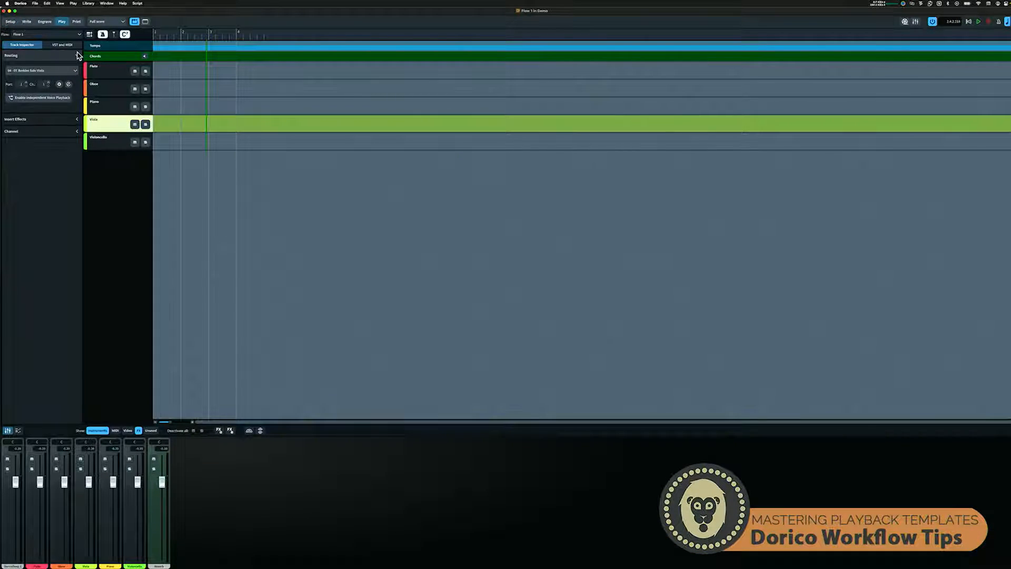
{"action": "left_click", "coordinate": [100, 106]}
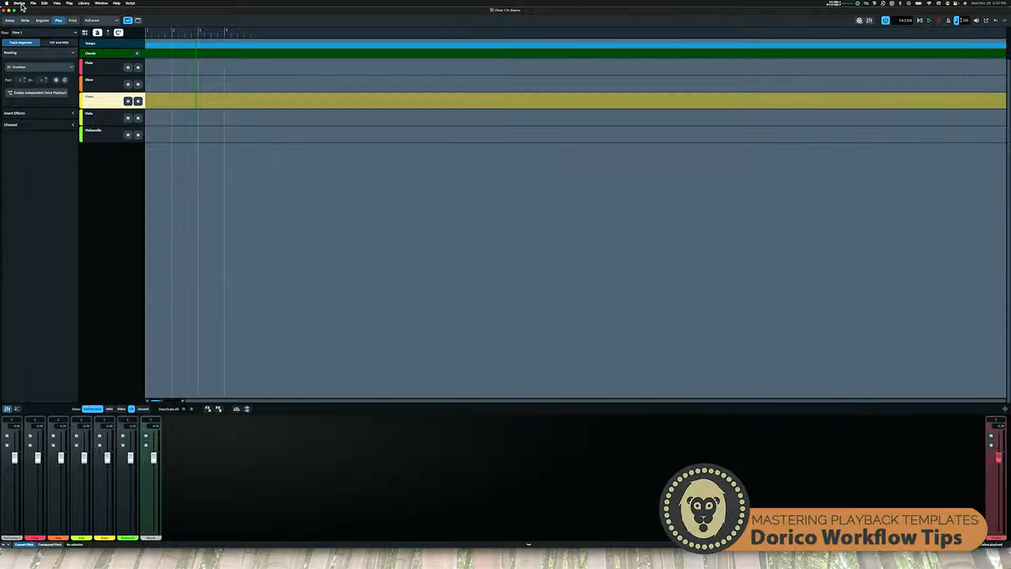
- Check the default playback template in the Play preferences and the current routing of the Violoncello and Piano tracks
{"action": "left_click", "coordinate": [20, 3]}
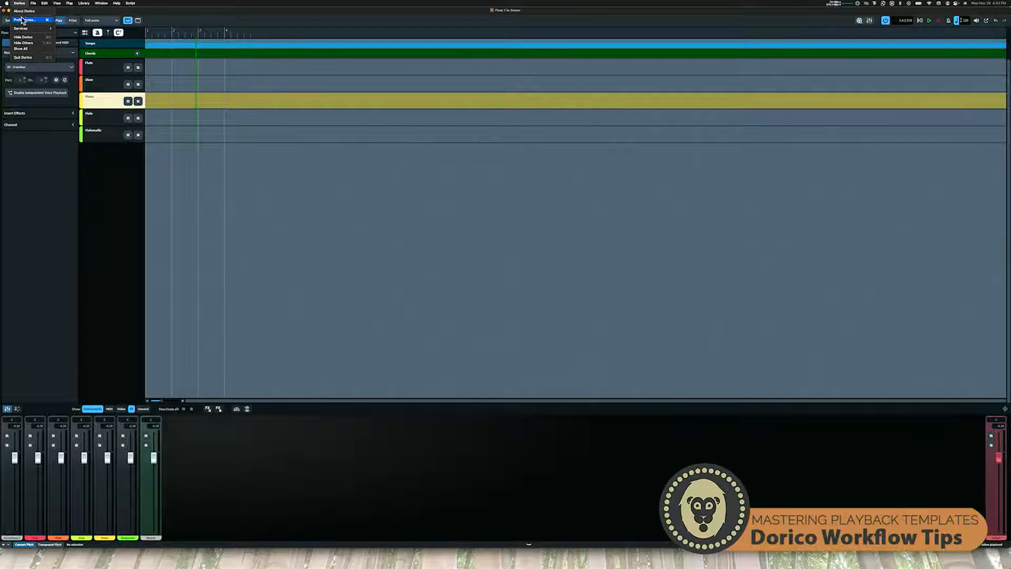
{"action": "left_click", "coordinate": [23, 20]}
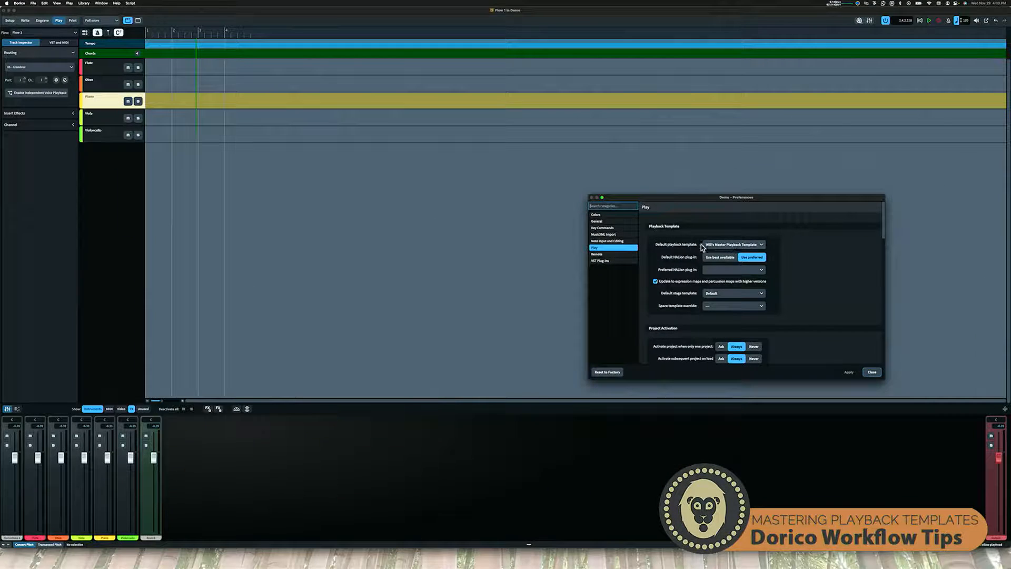
{"action": "left_click", "coordinate": [872, 372]}
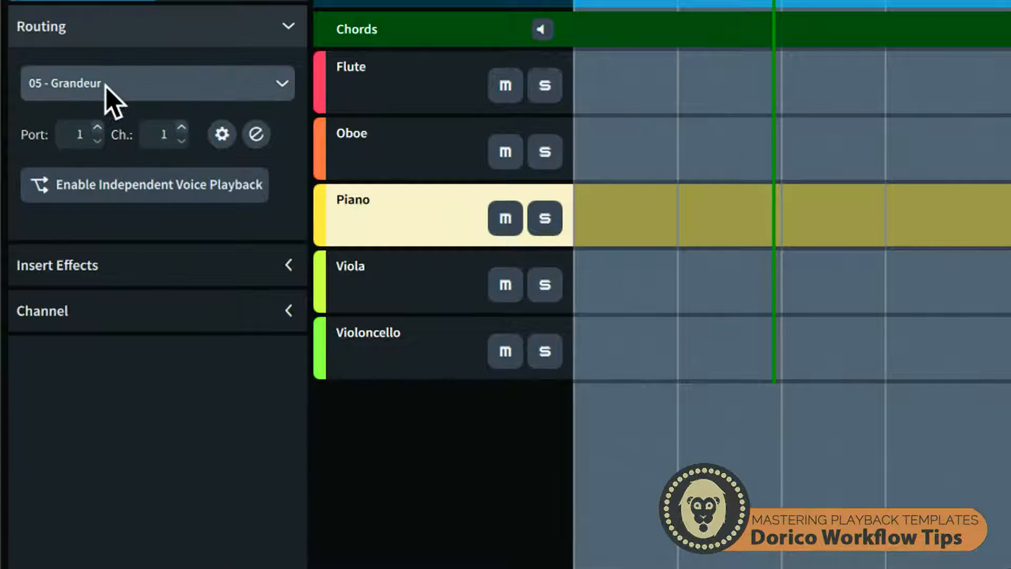
{"action": "left_click", "coordinate": [387, 337]}
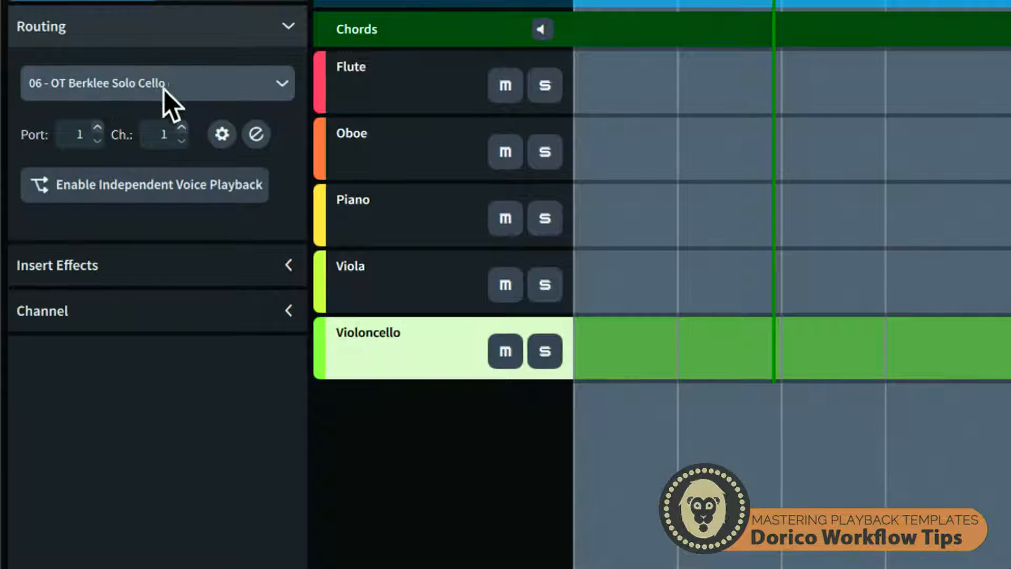
{"action": "left_click", "coordinate": [382, 216]}
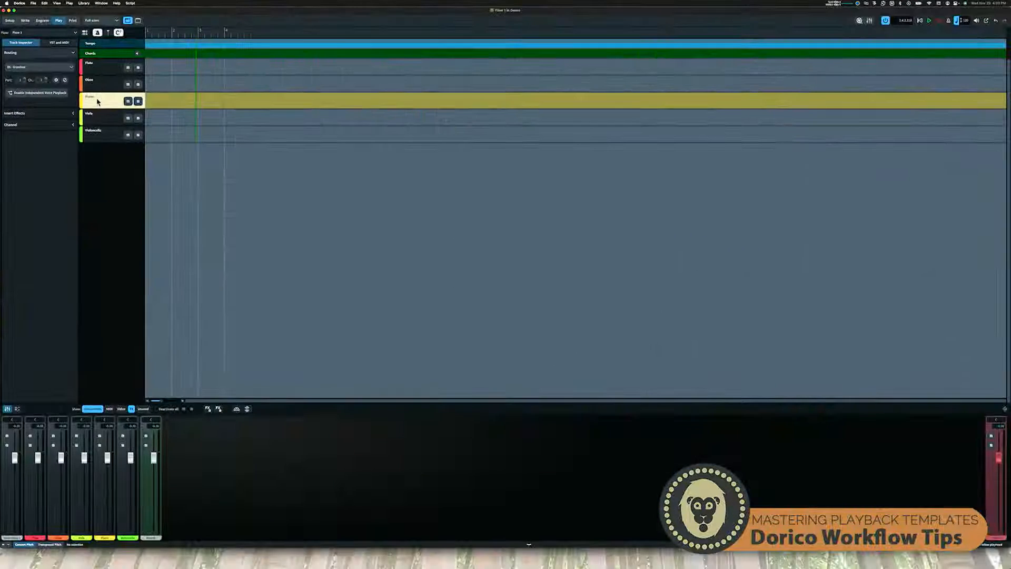
- Apply the My Favs playback template to the project
{"action": "left_click", "coordinate": [70, 3]}
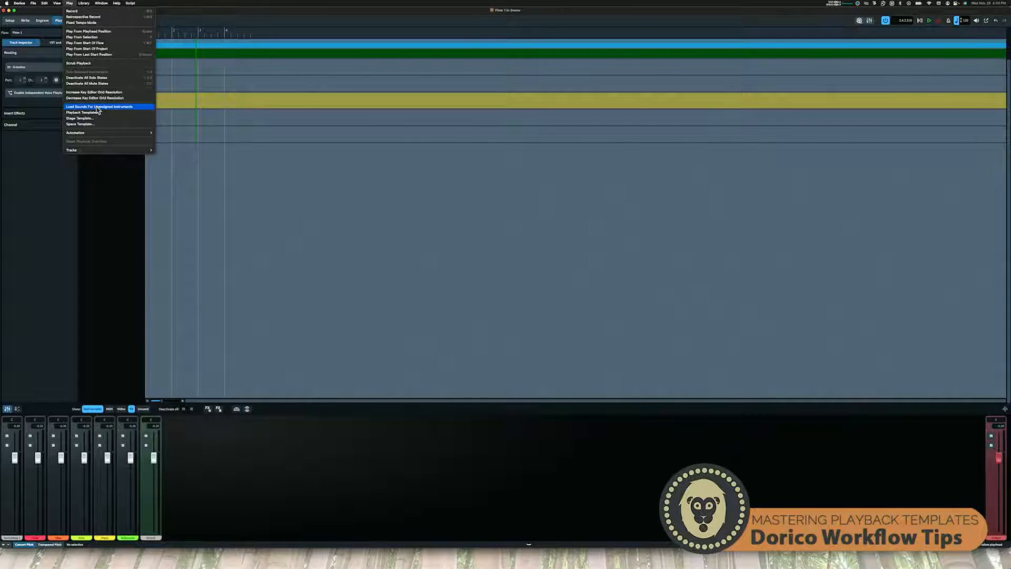
{"action": "left_click", "coordinate": [90, 112]}
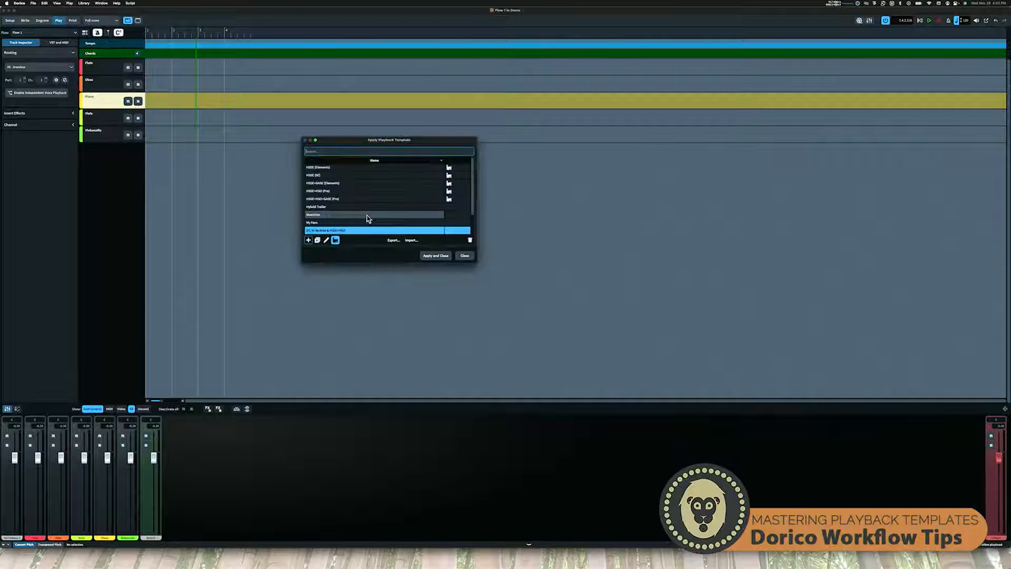
{"action": "left_click", "coordinate": [347, 223]}
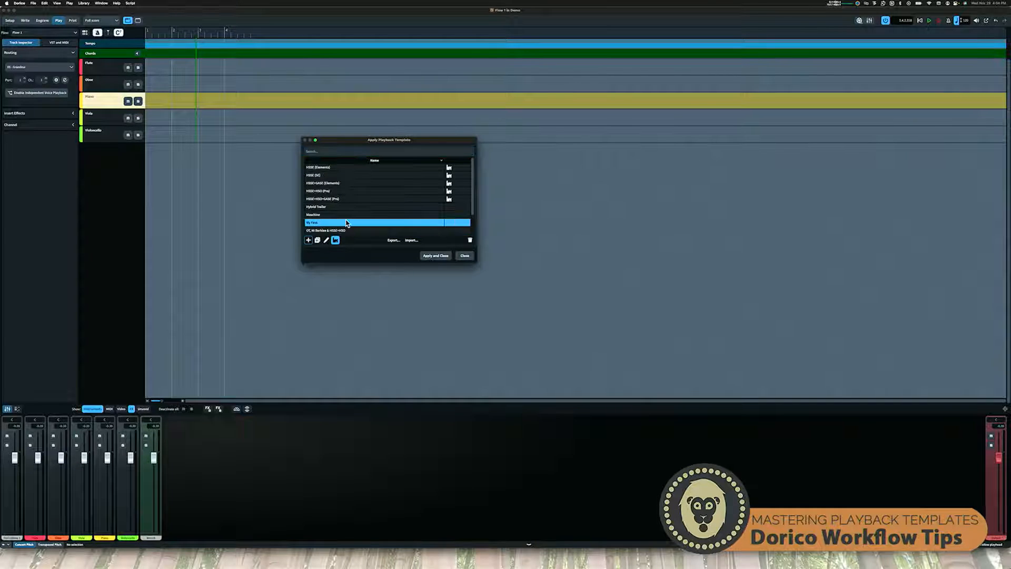
{"action": "left_click", "coordinate": [445, 256]}
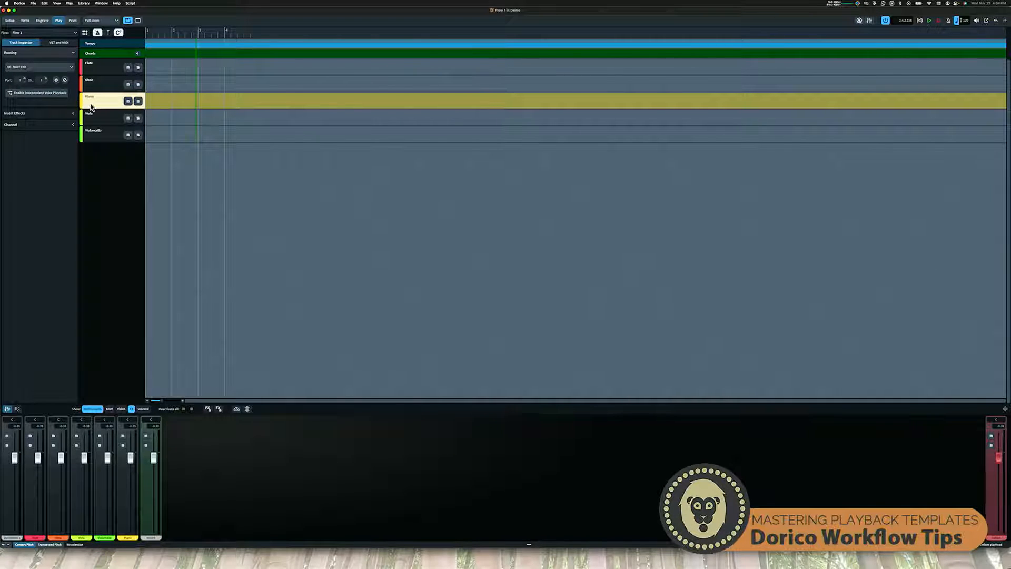
- Check the routing of the Violoncello and Viola tracks, including the instrument choices available for the Violoncello
{"action": "left_click", "coordinate": [91, 137]}
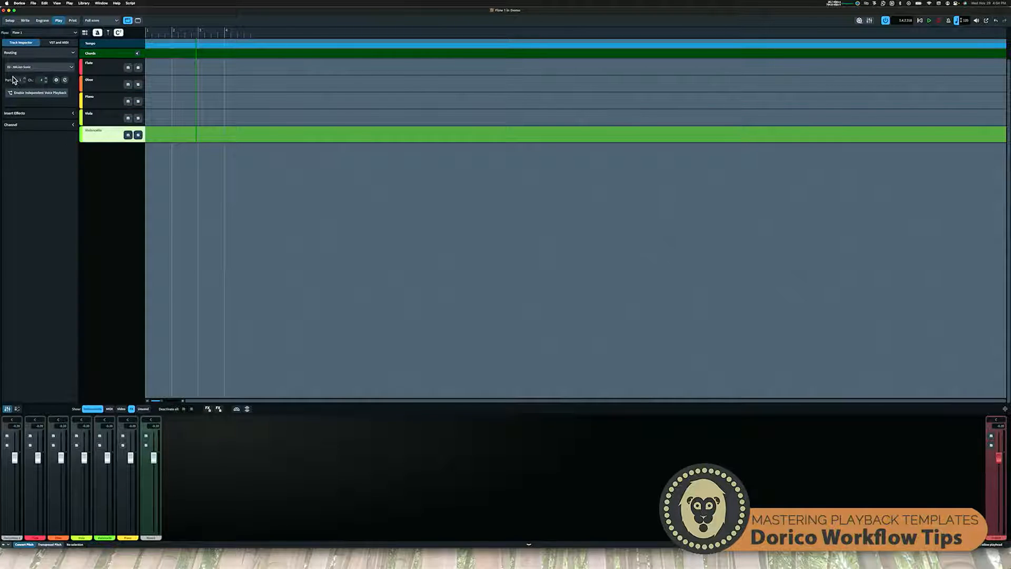
{"action": "left_click", "coordinate": [95, 122]}
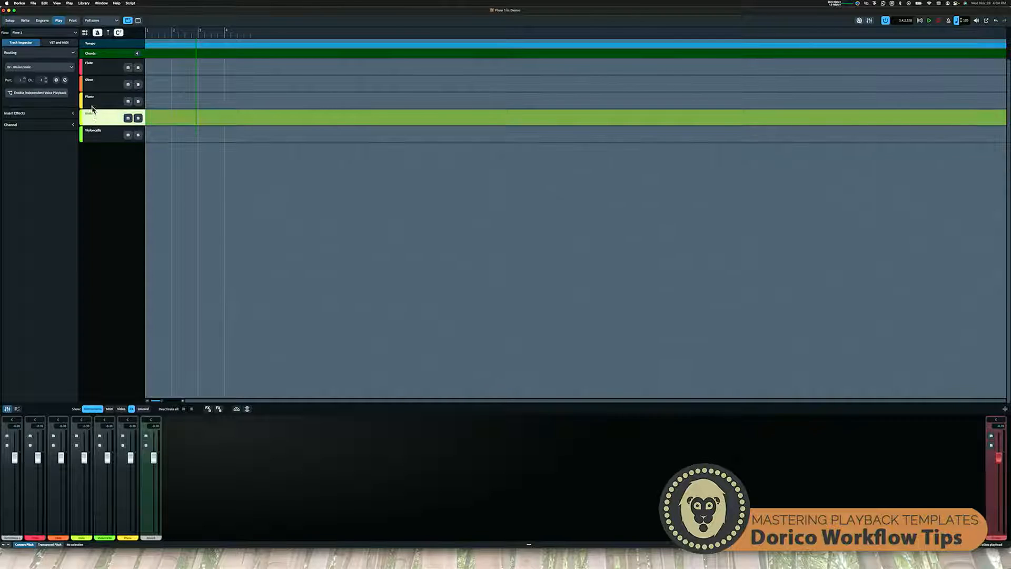
{"action": "left_click", "coordinate": [96, 131]}
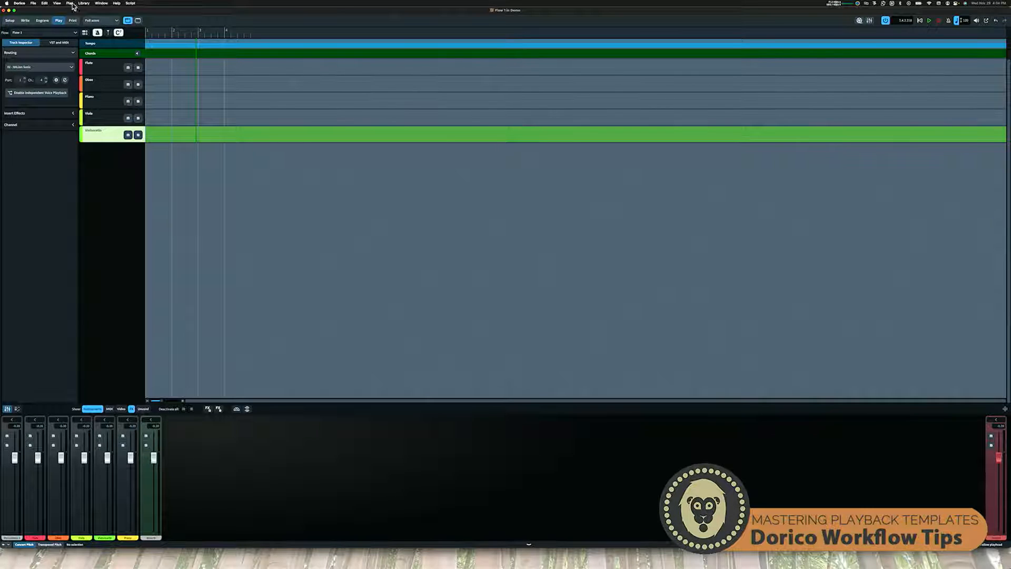
{"action": "left_click", "coordinate": [29, 68]}
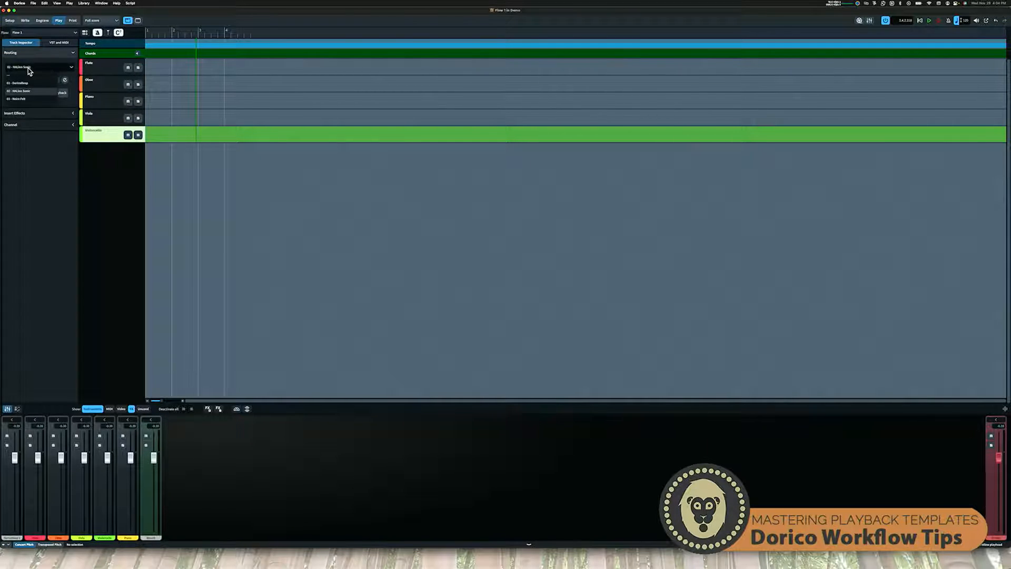
{"action": "left_click", "coordinate": [36, 136]}
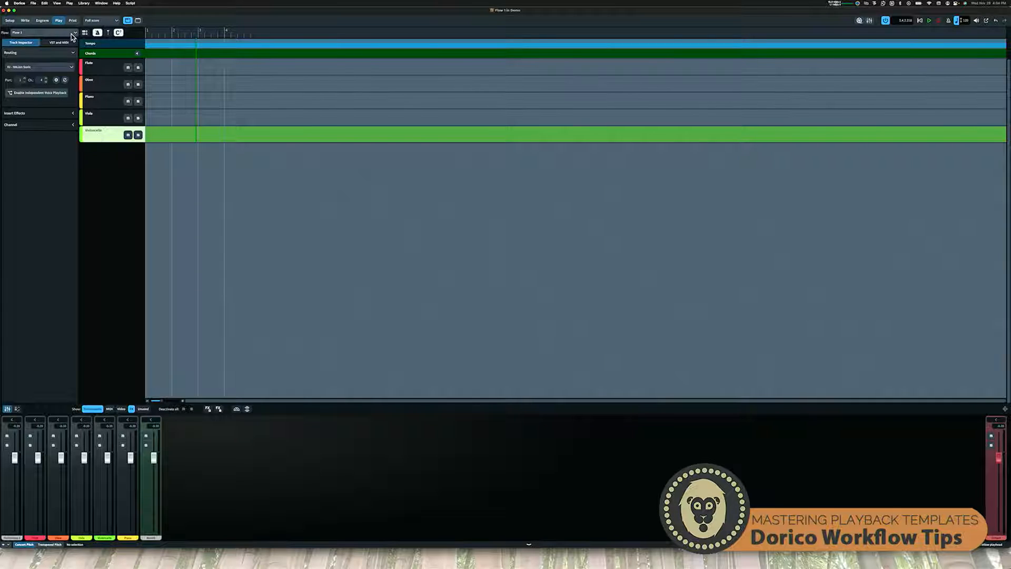
{"action": "left_click", "coordinate": [69, 3]}
{"action": "left_click", "coordinate": [34, 173]}
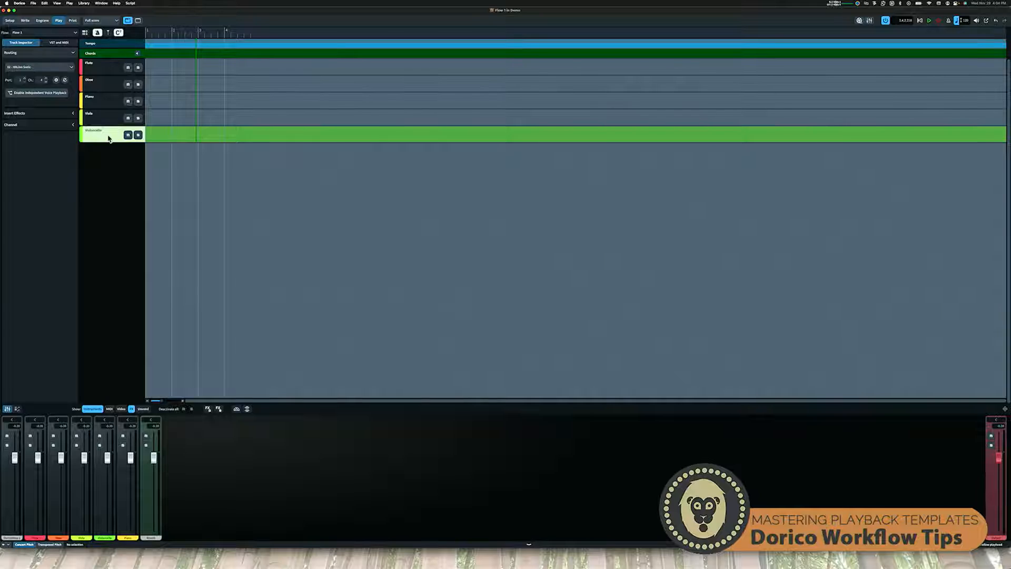
- Review the routing of each track in turn, from Flute through Oboe, Piano and Viola to Violoncello
{"action": "left_click", "coordinate": [99, 70]}
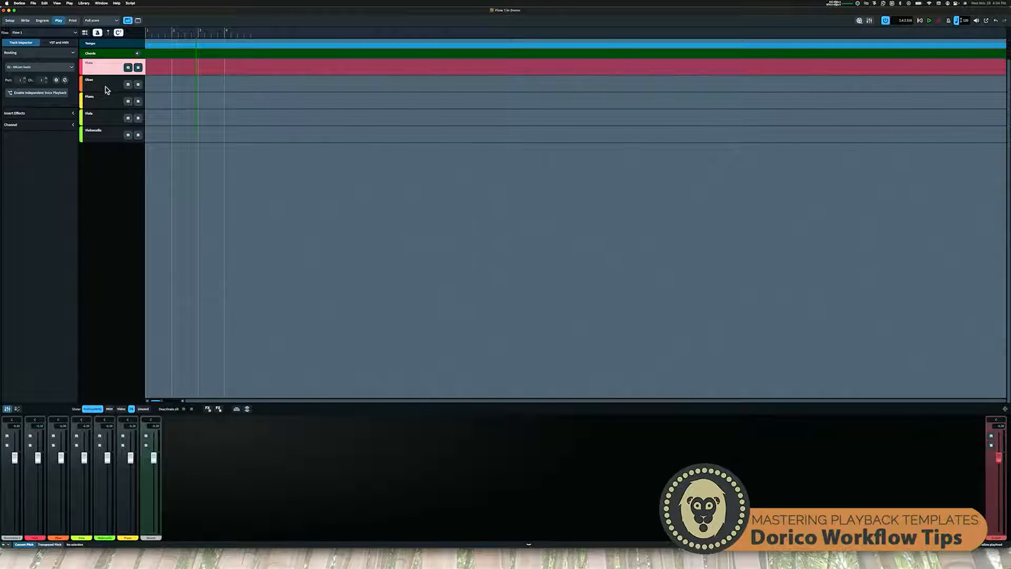
{"action": "left_click", "coordinate": [101, 84]}
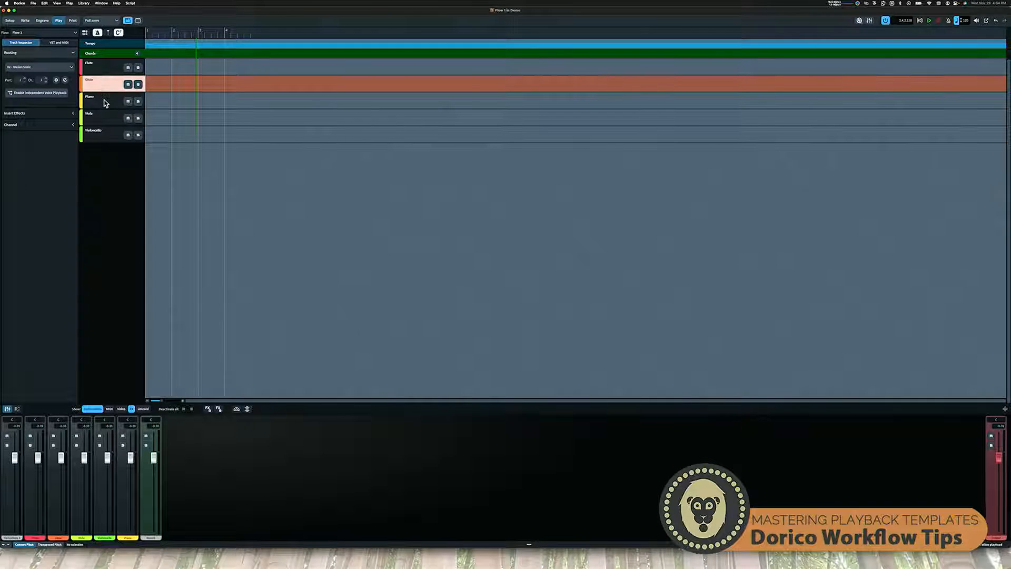
{"action": "left_click", "coordinate": [104, 101]}
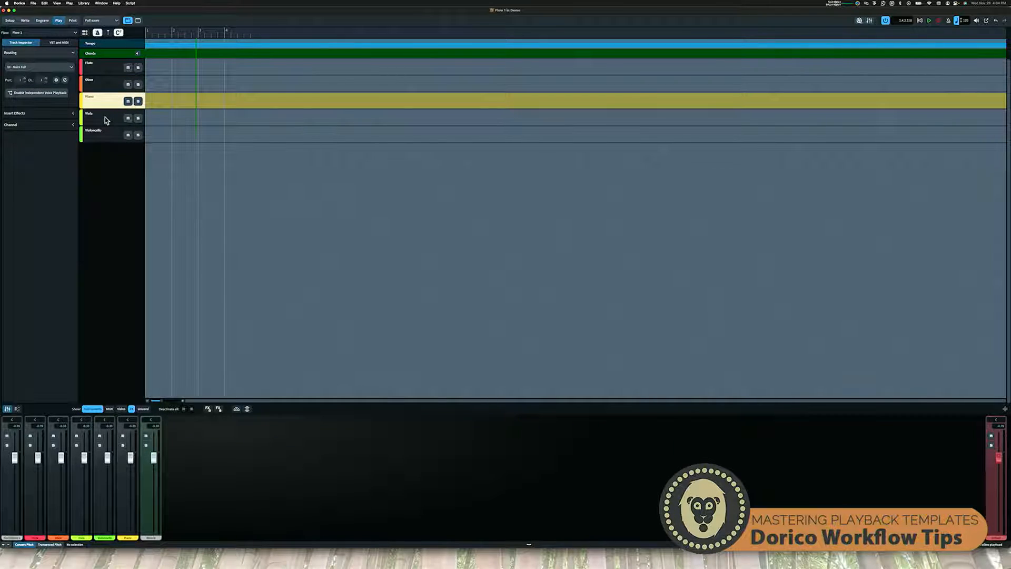
{"action": "left_click", "coordinate": [106, 120]}
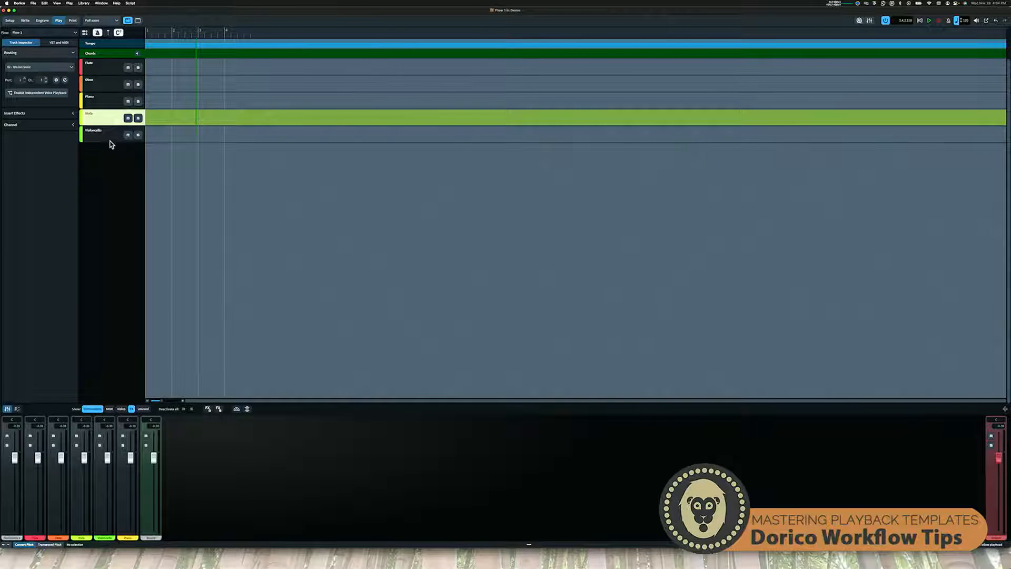
{"action": "left_click", "coordinate": [109, 137]}
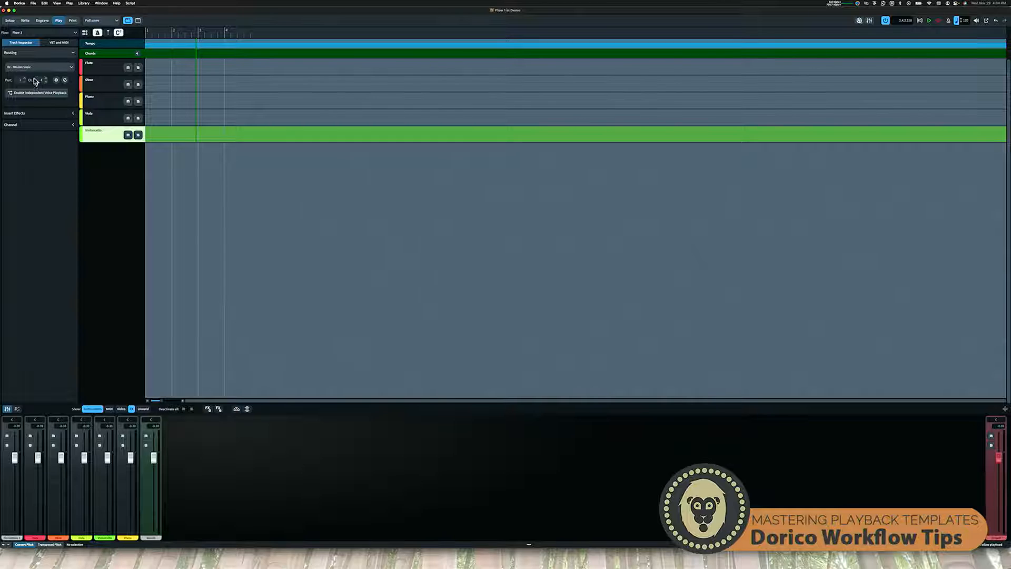
- Inspect the sounds loaded in the Violoncello track's HALion Sonic instance, close its window and return to the Piano track
{"action": "left_click", "coordinate": [65, 80]}
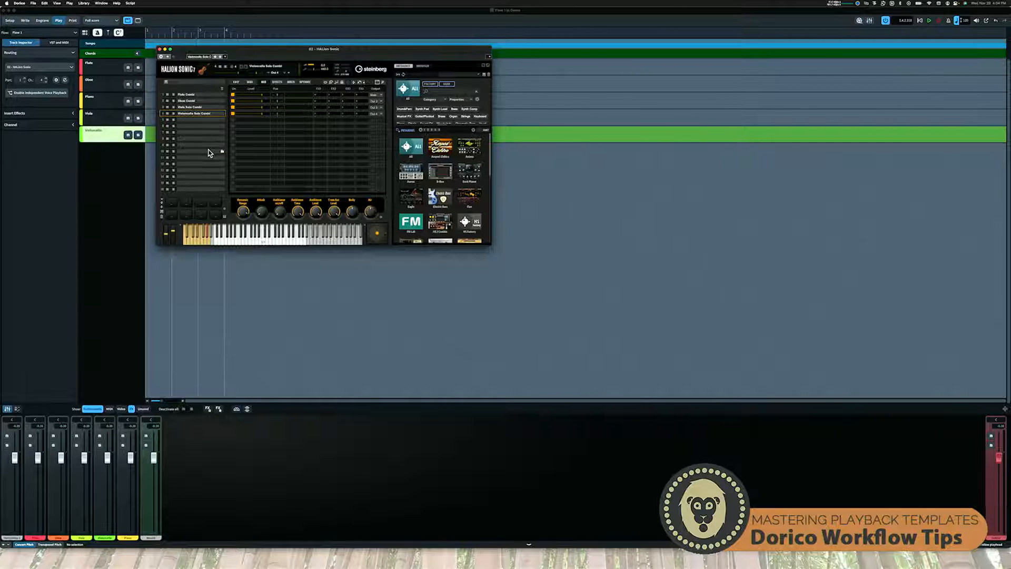
{"action": "left_click", "coordinate": [160, 49]}
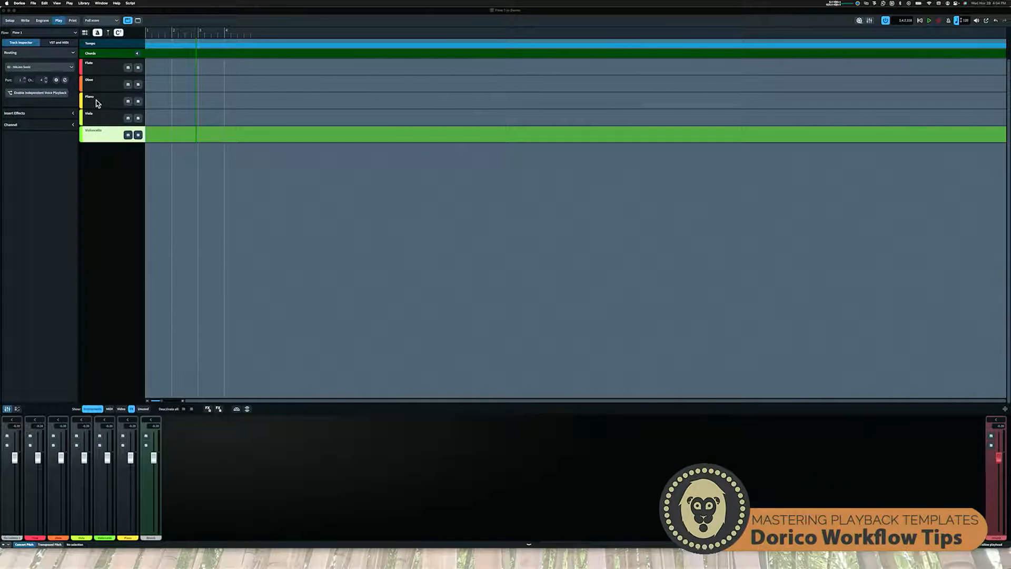
{"action": "left_click", "coordinate": [115, 110]}
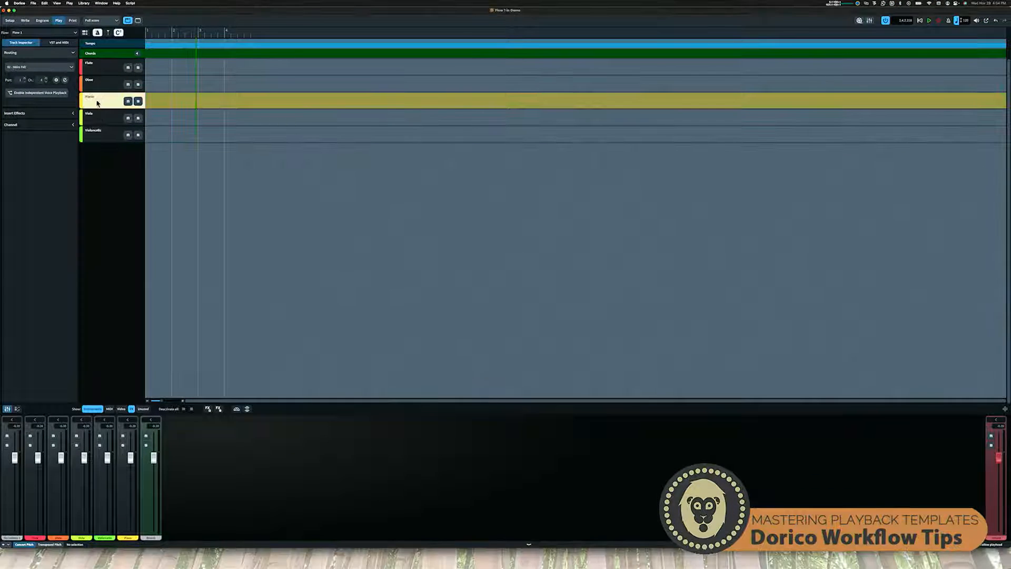